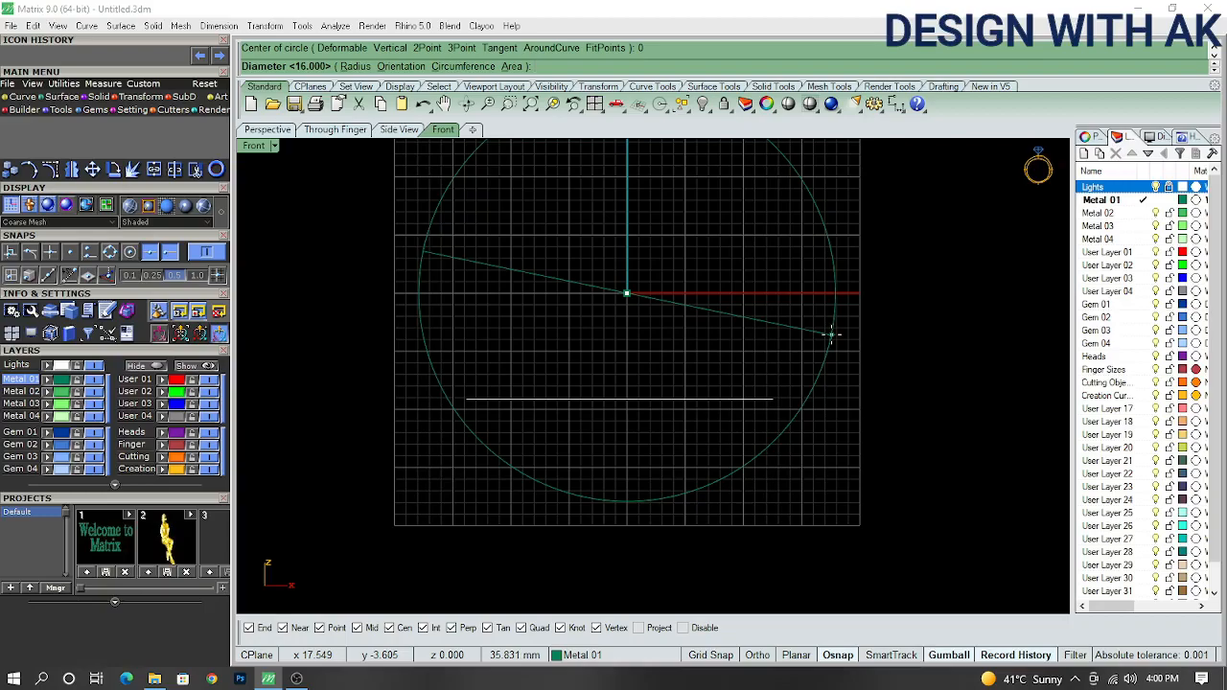
- Draw a circle with an 18.50 mm diameter centred on the origin in the front view
key("Return")
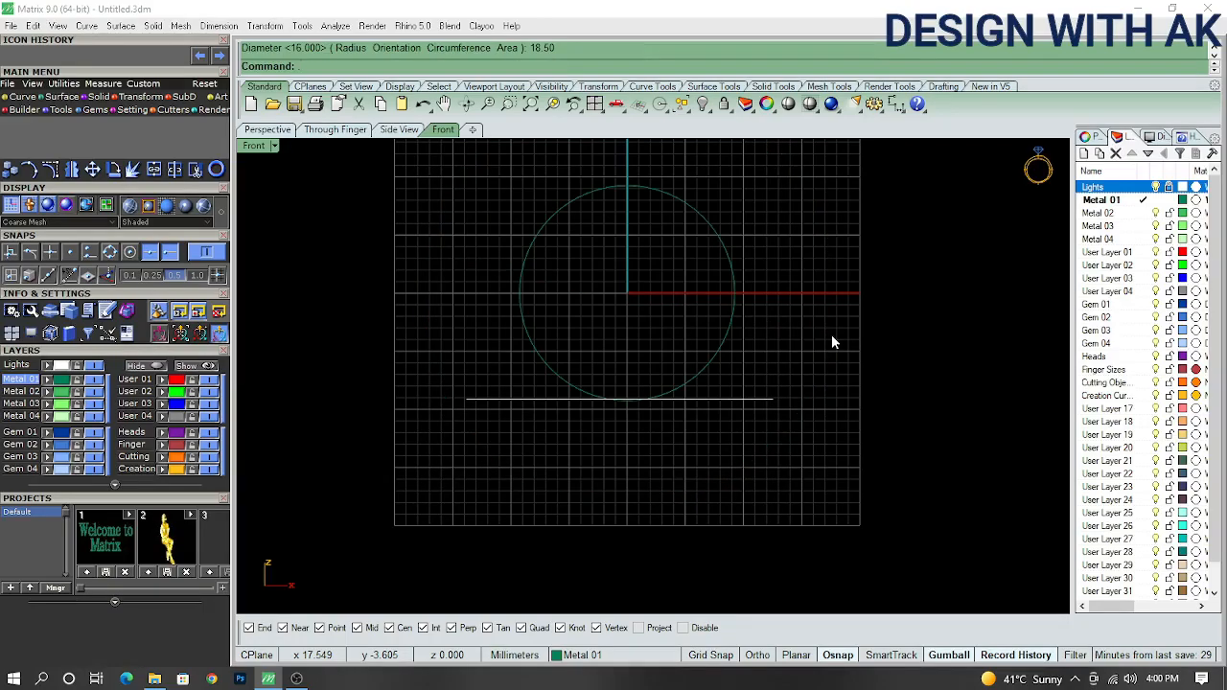
scroll(750, 326, "up", 8)
left_click_drag(750, 326, 646, 342)
scroll(691, 383, "down", 4)
type("ddd")
key("Return")
scroll(671, 394, "up", 3)
left_click_drag(653, 394, 657, 392)
type("ddd")
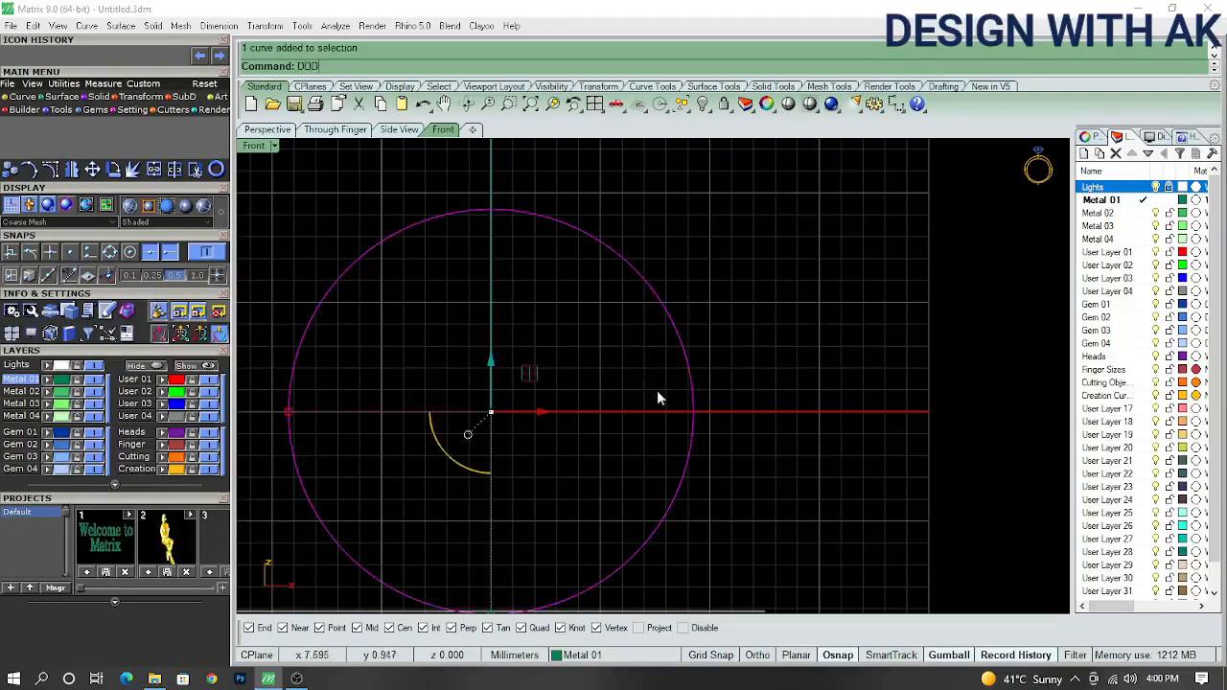
key("Return")
scroll(734, 332, "up", 4)
scroll(735, 332, "down", 6)
key("Escape")
- Try to offset the 18.50 mm circle outward, and delete the circle
left_click_drag(764, 310, 692, 365)
right_click_drag(731, 361, 732, 407)
type("oo")
key("Return")
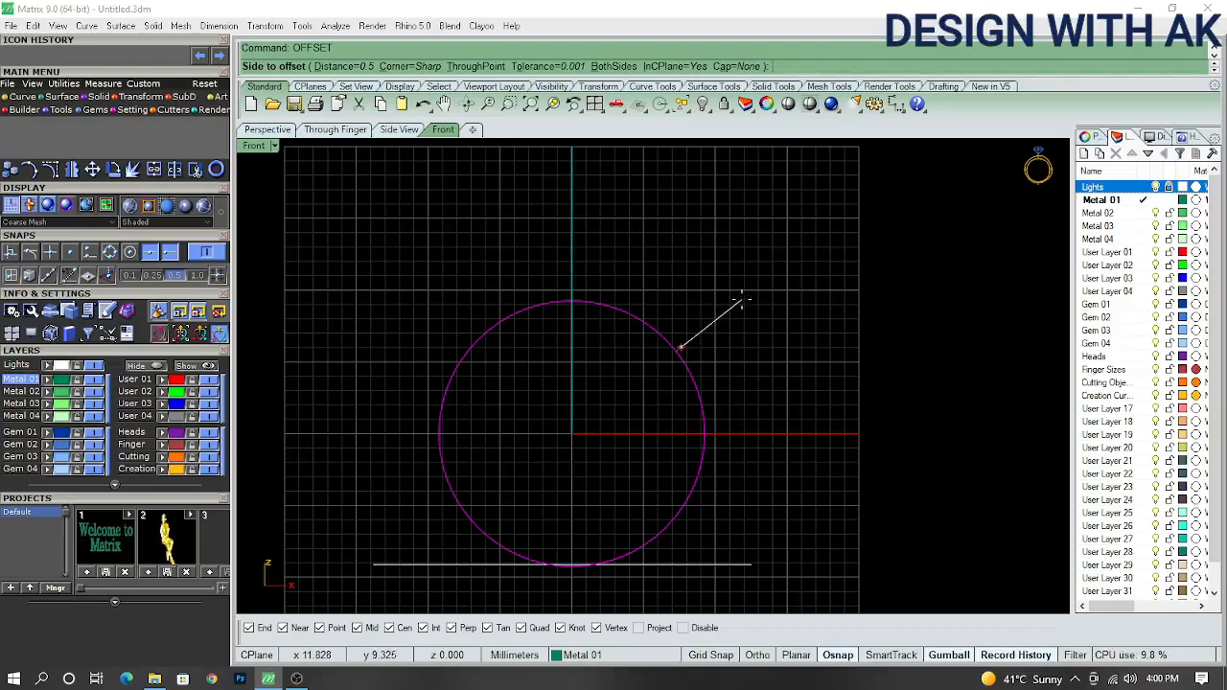
key("Escape")
left_click_drag(651, 382, 650, 382)
right_click_drag(728, 383, 770, 332)
key("Delete")
- Draw a smaller circle centred on the origin in the front view for the ring's inside
type("CR")
key("Return")
type("0")
key("Return")
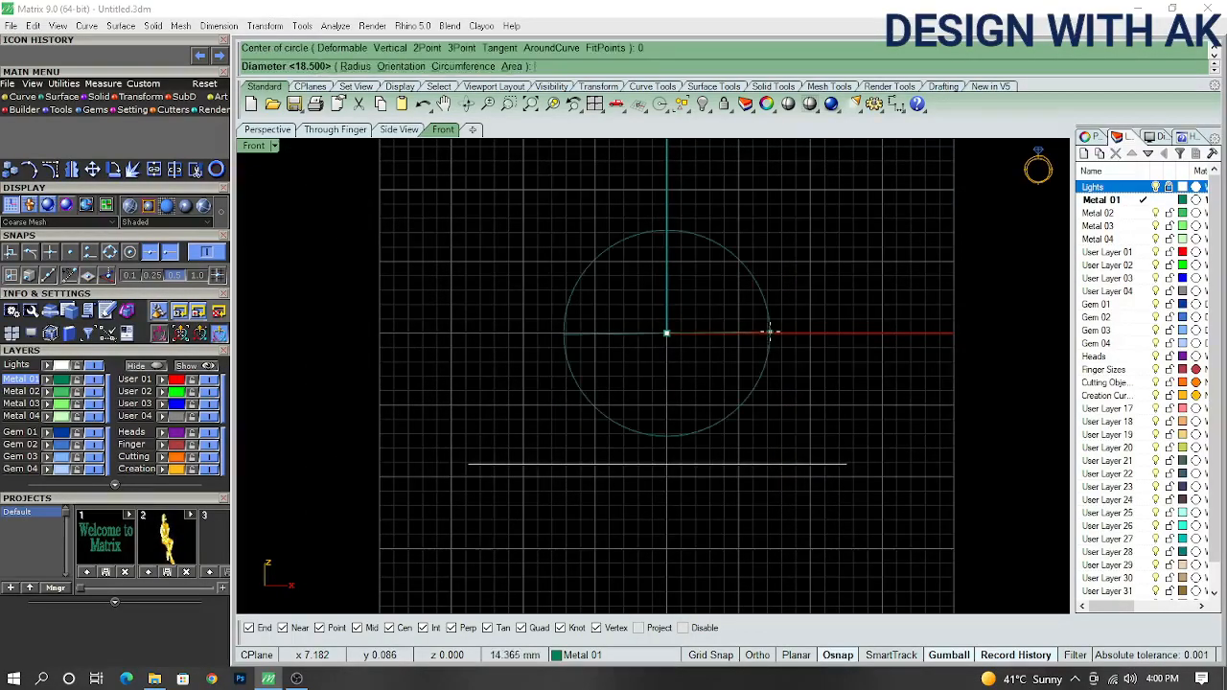
left_click(770, 333)
scroll(774, 333, "up", 3)
left_click_drag(863, 271, 729, 422)
type("DD")
key("Return")
- Offset the inner circle outward by 2 mm to form the ring's outer outline
left_click(729, 420)
right_click_drag(830, 381, 736, 487)
type("O")
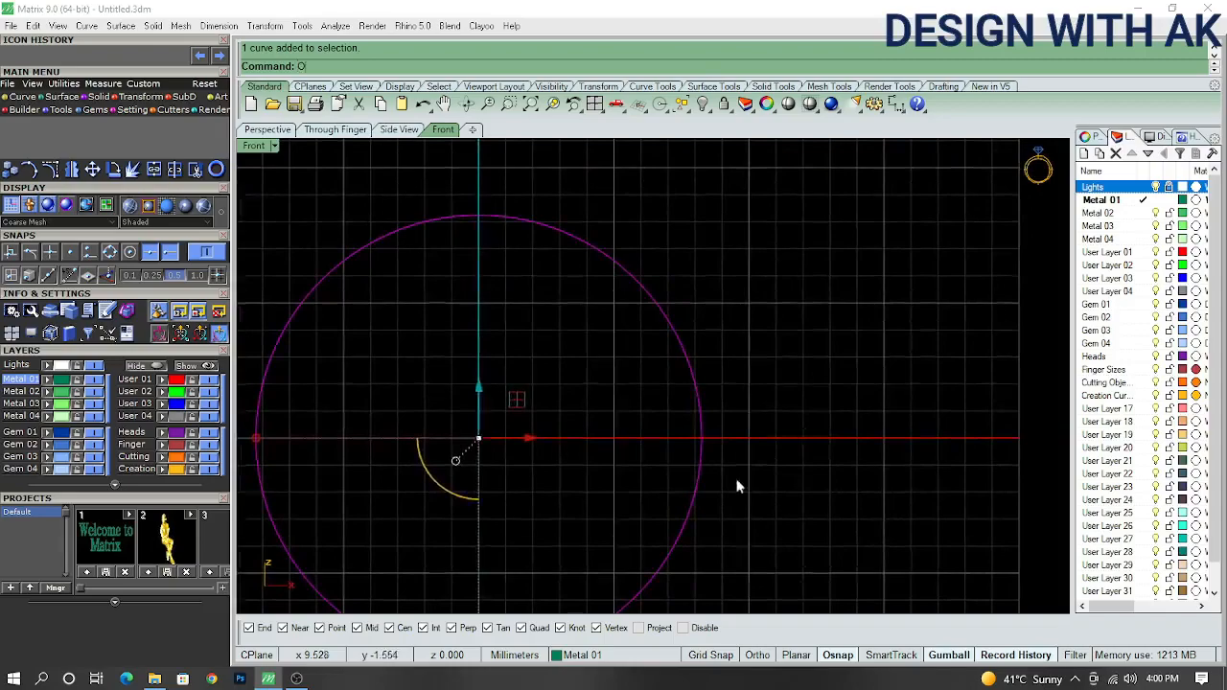
key("Return")
type("2")
key("Return")
type("2")
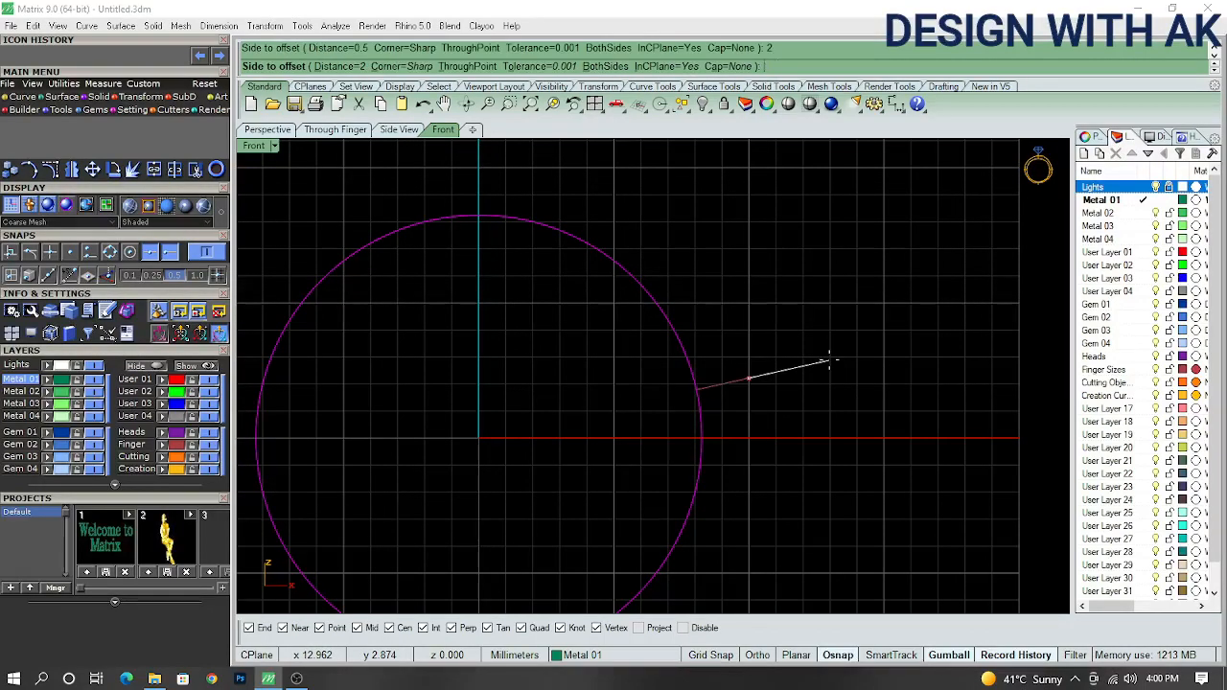
left_click(829, 360)
scroll(829, 359, "down", 4)
- Try to move the outer circle along the vertical axis by a typed distance
left_click_drag(840, 361, 751, 443)
right_click_drag(711, 484, 755, 416)
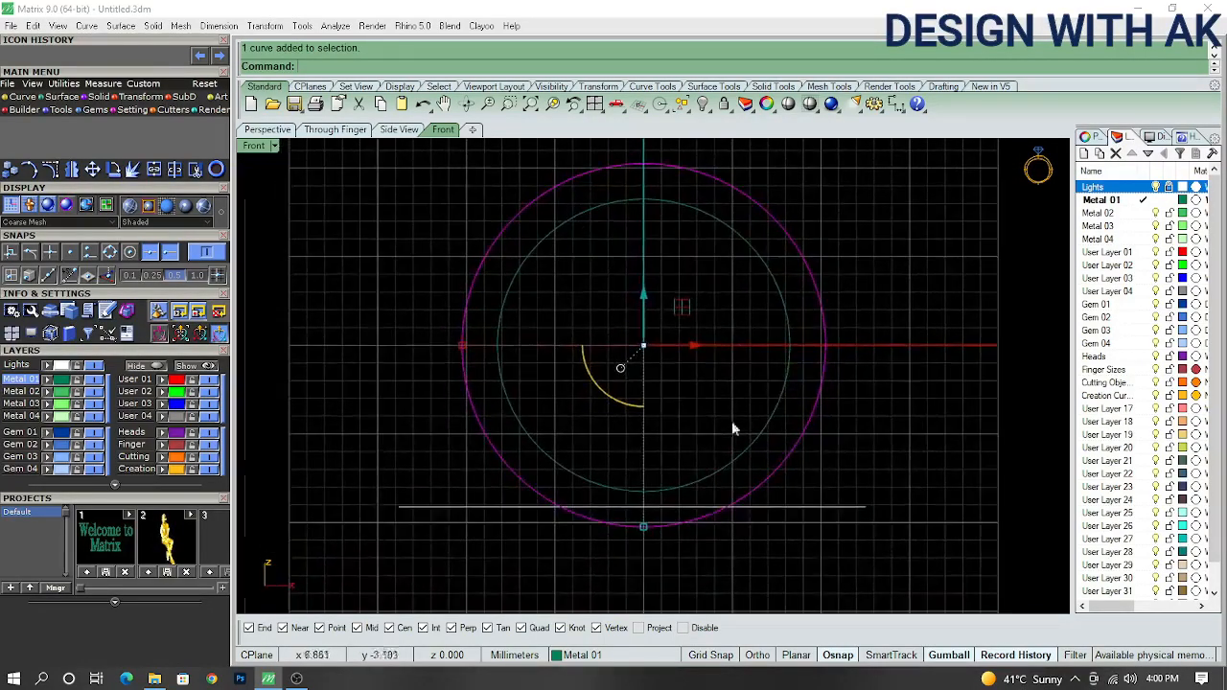
left_click(645, 298)
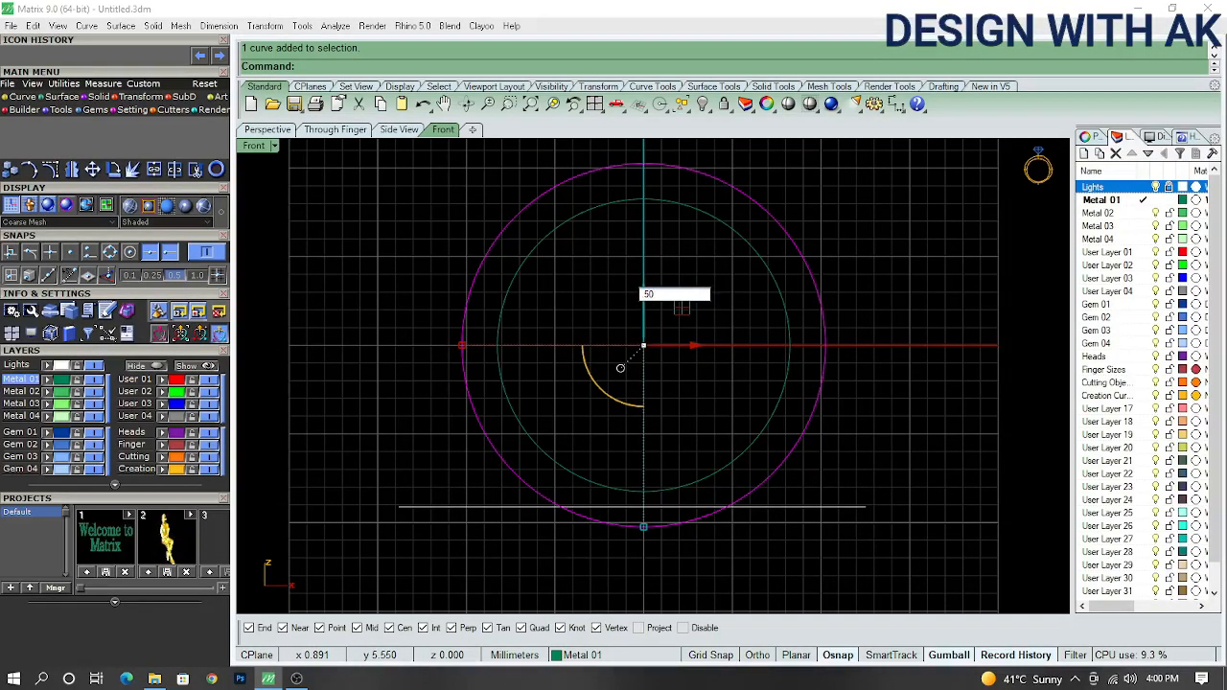
key("Return")
- Extrude both circles 2.50 mm to both sides as a solid ring band
scroll(844, 282, "up", 4)
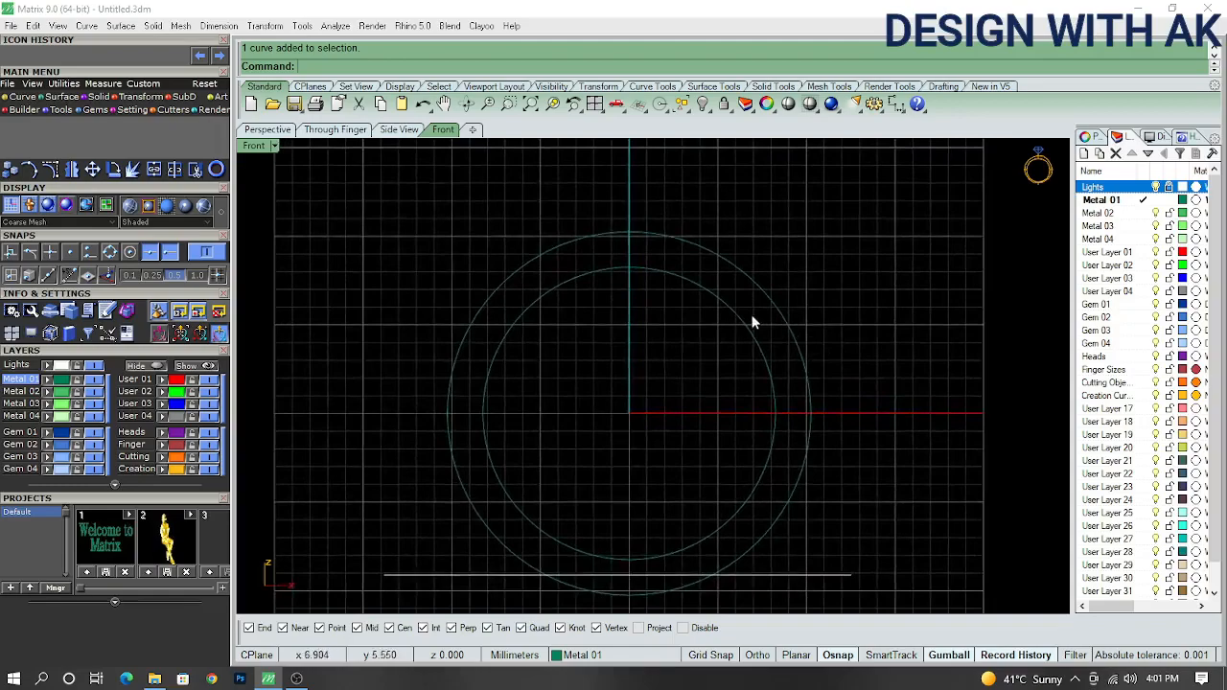
left_click_drag(834, 261, 703, 355)
scroll(745, 320, "down", 4)
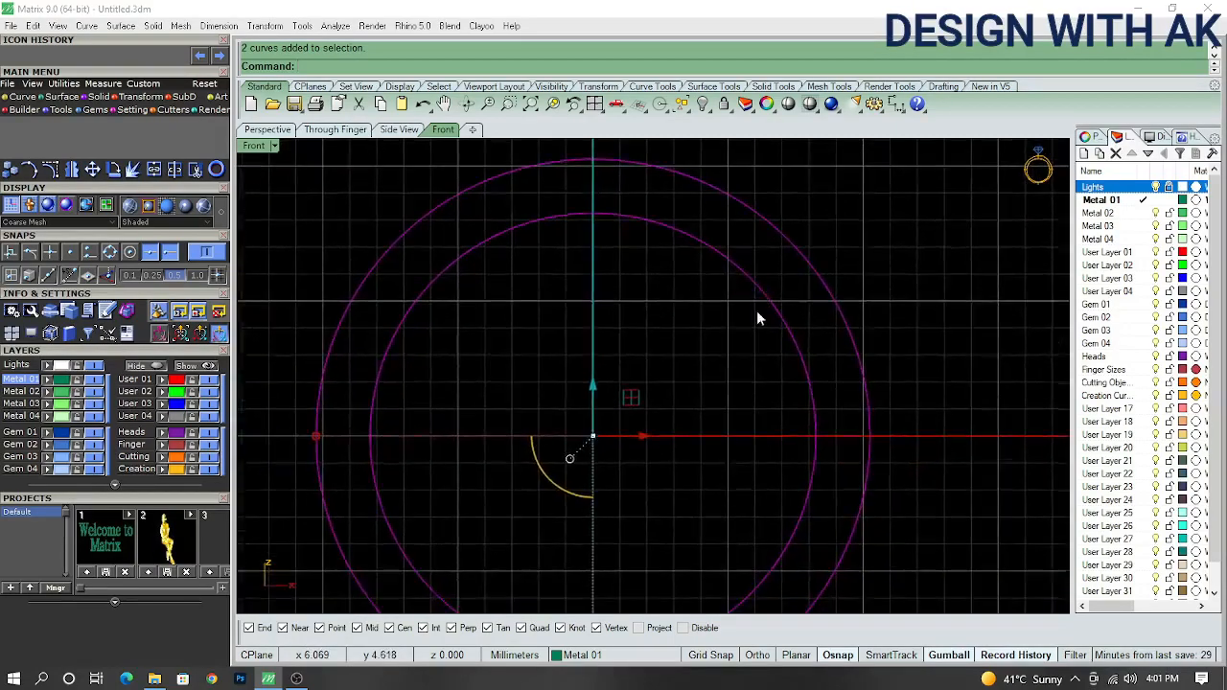
key("ctrl+F3")
type("e")
key("Return")
scroll(734, 332, "up", 6)
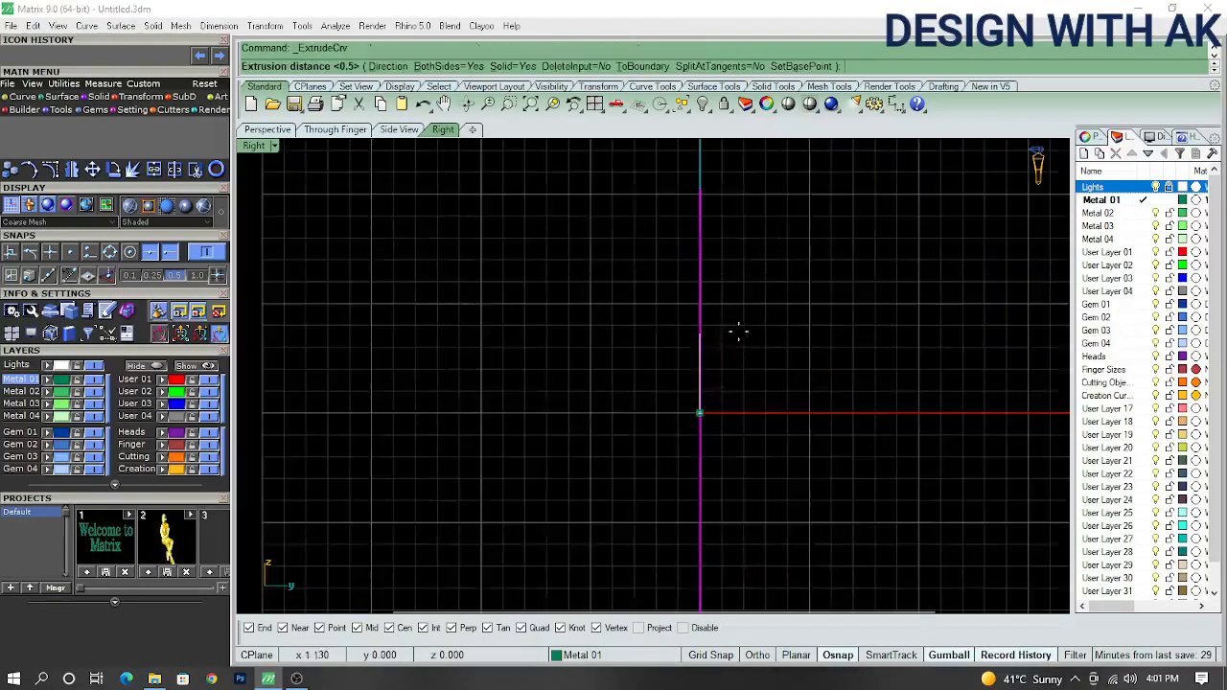
scroll(750, 329, "down", 4)
scroll(753, 330, "up", 2)
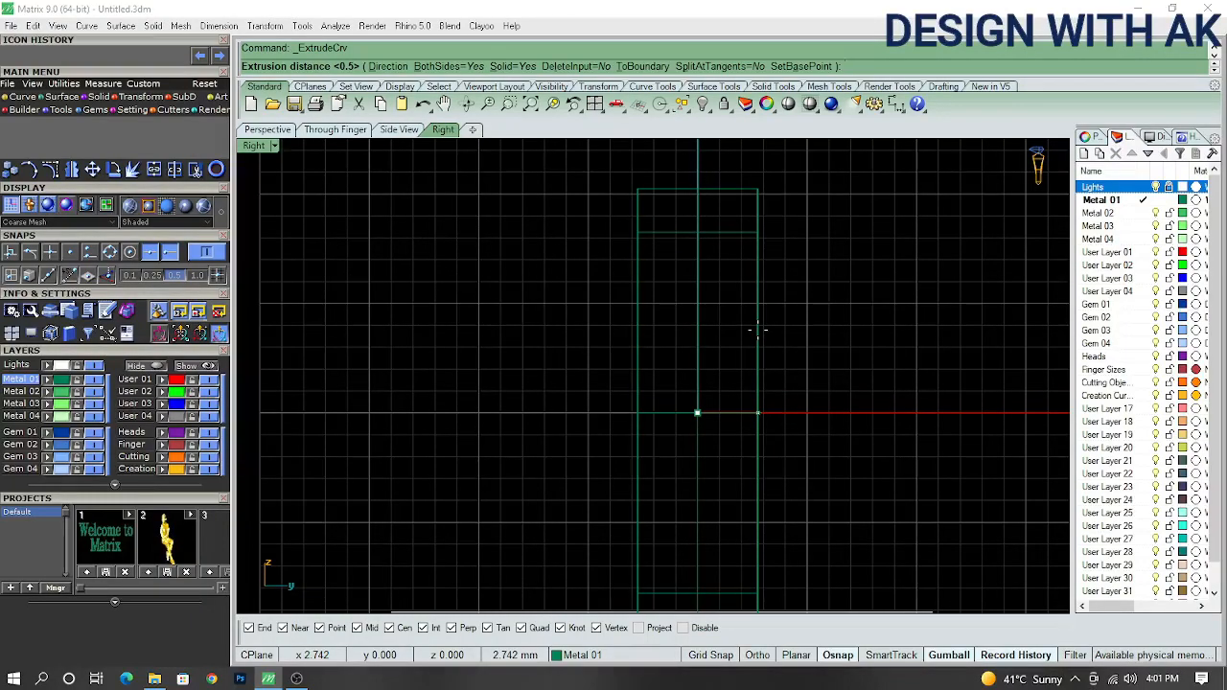
key("Return")
left_click(914, 356)
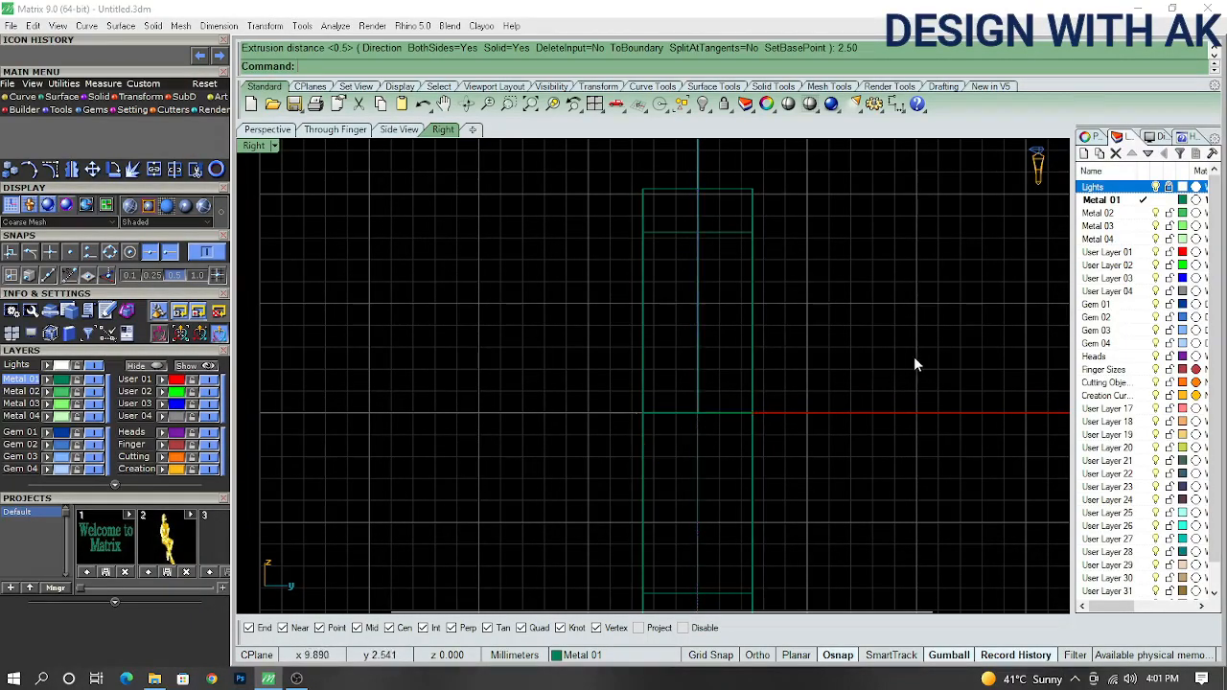
- Examine the extruded ring band from an angle and in the front view
scroll(807, 336, "down", 6)
right_click_drag(766, 332, 832, 329, "ctrl+shift")
scroll(832, 329, "up", 4)
left_click(661, 394)
type("cap")
key("Return")
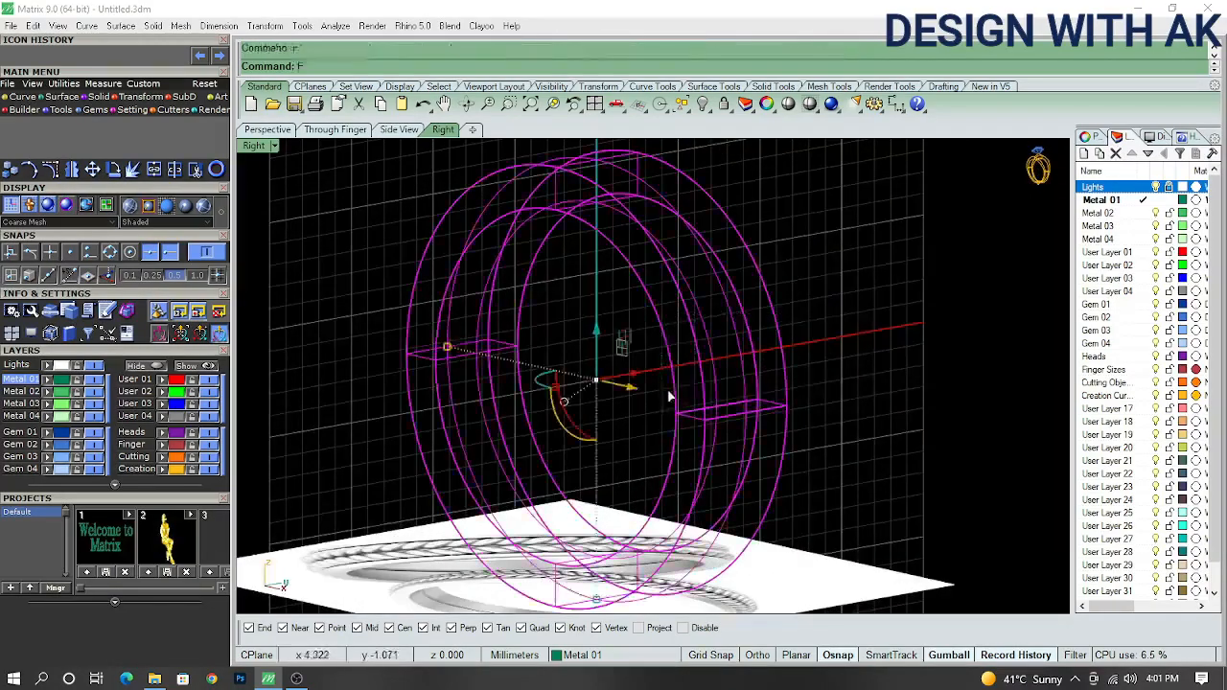
key("ctrl+F2")
key("Escape")
right_click_drag(777, 382, 830, 370)
scroll(633, 301, "up", 5)
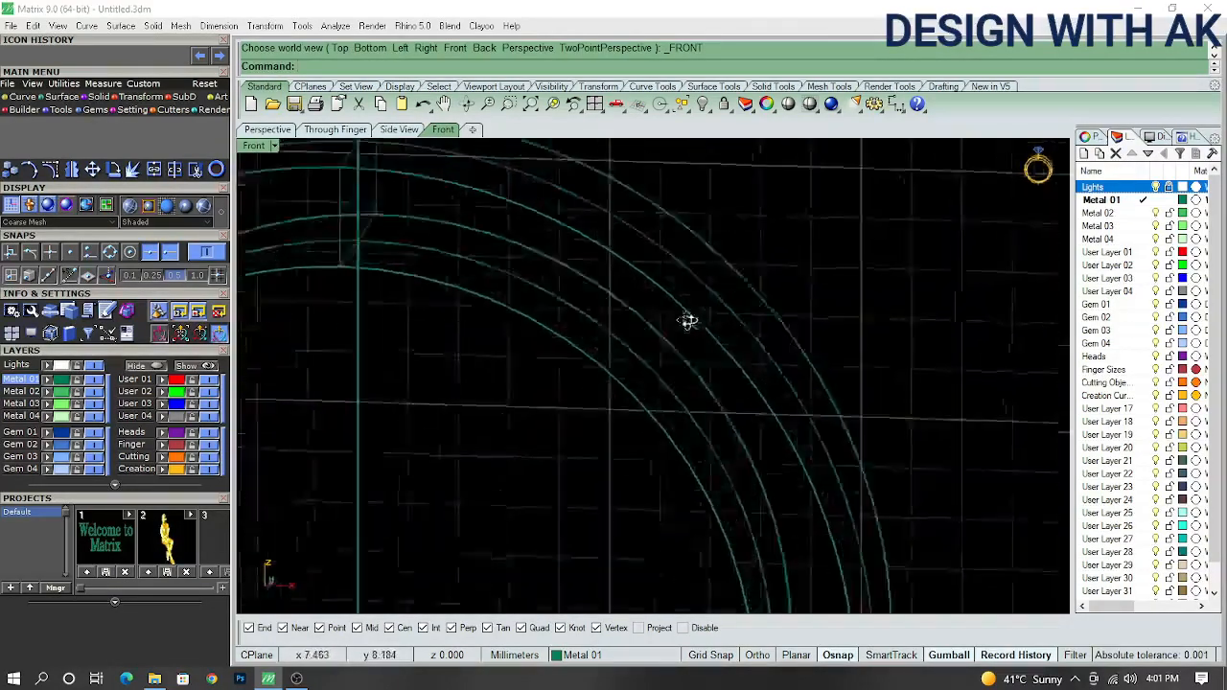
- Show the model from the top and set the viewport's display mode to Shaded
key("ctrl+F1")
right_click_drag(663, 399, 784, 369)
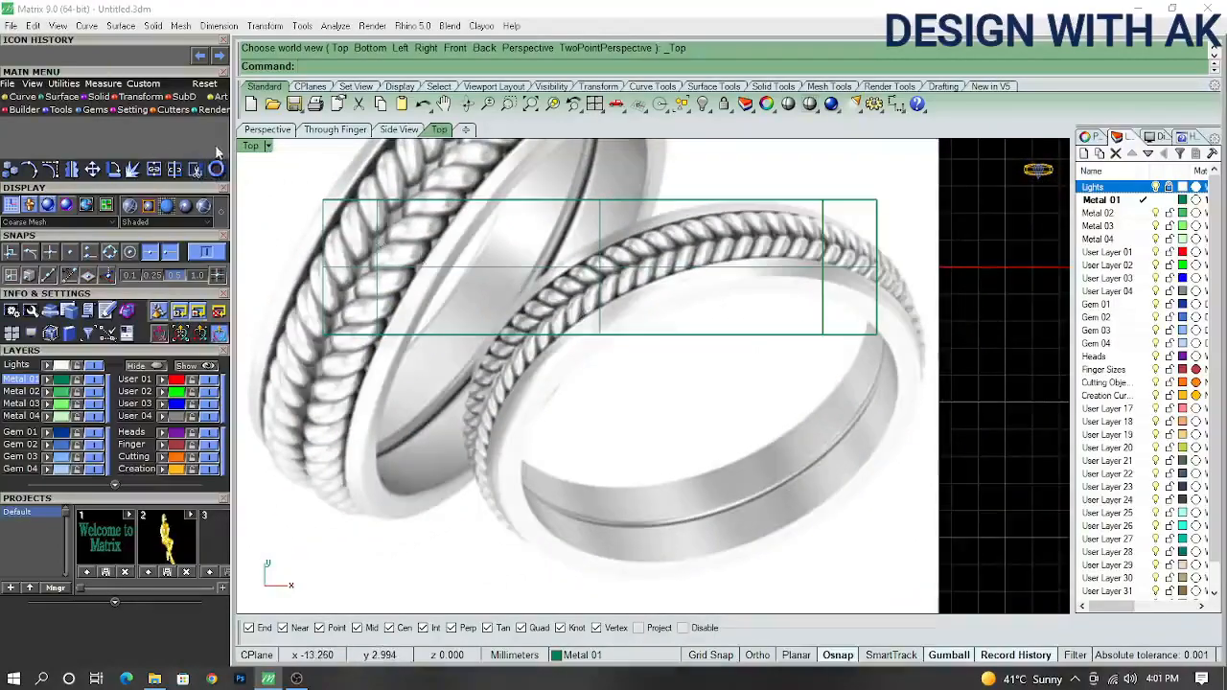
left_click(267, 145)
left_click(360, 67)
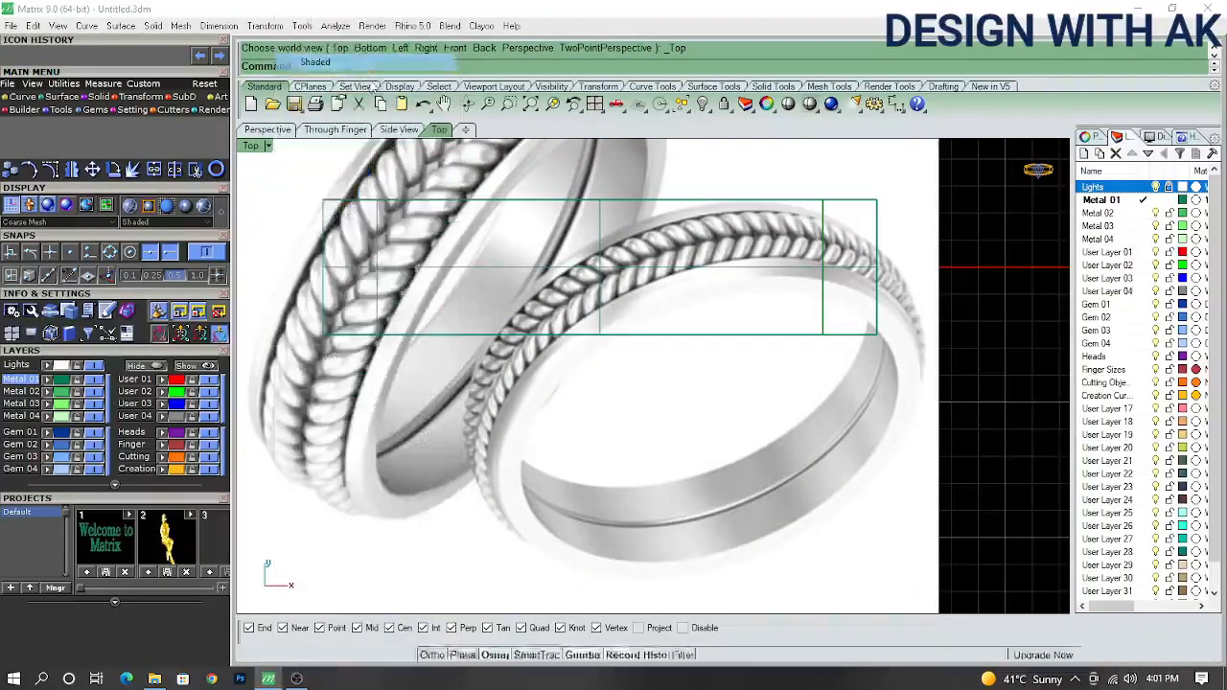
scroll(652, 399, "up", 5)
scroll(638, 389, "down", 4)
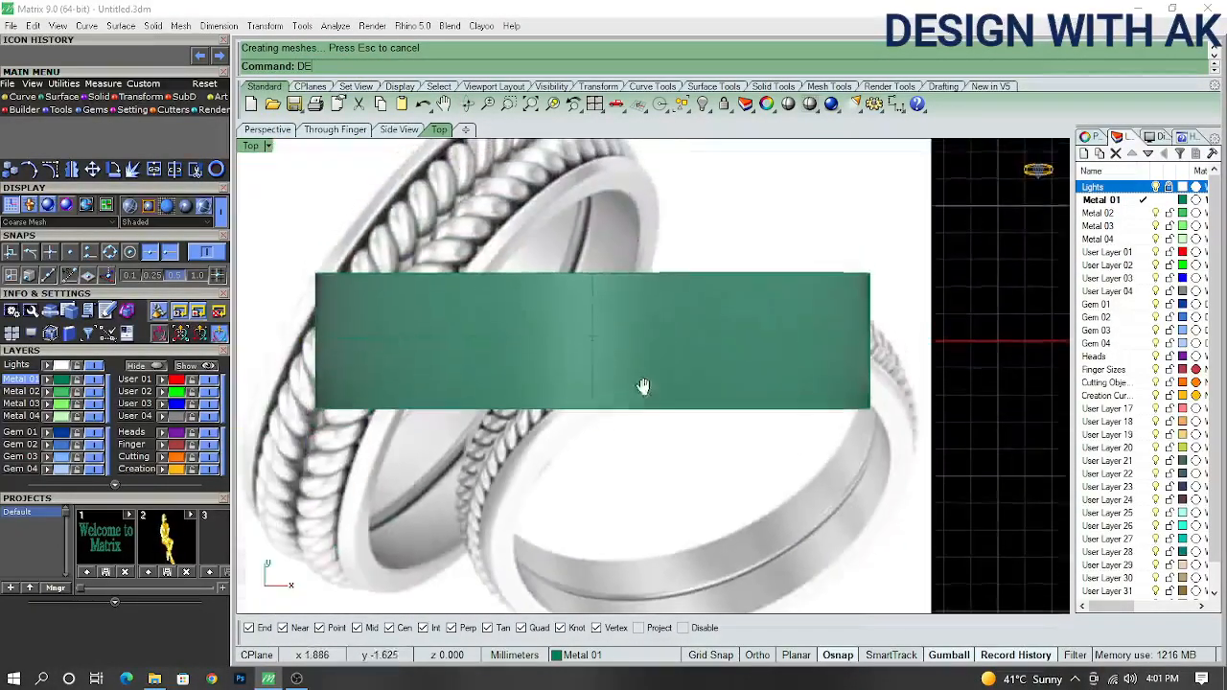
- Duplicate the band's lower outer edge in the top view as a separate curve
scroll(606, 422, "up", 4)
key("Return")
left_click(607, 410)
key("Return")
scroll(610, 399, "down", 8)
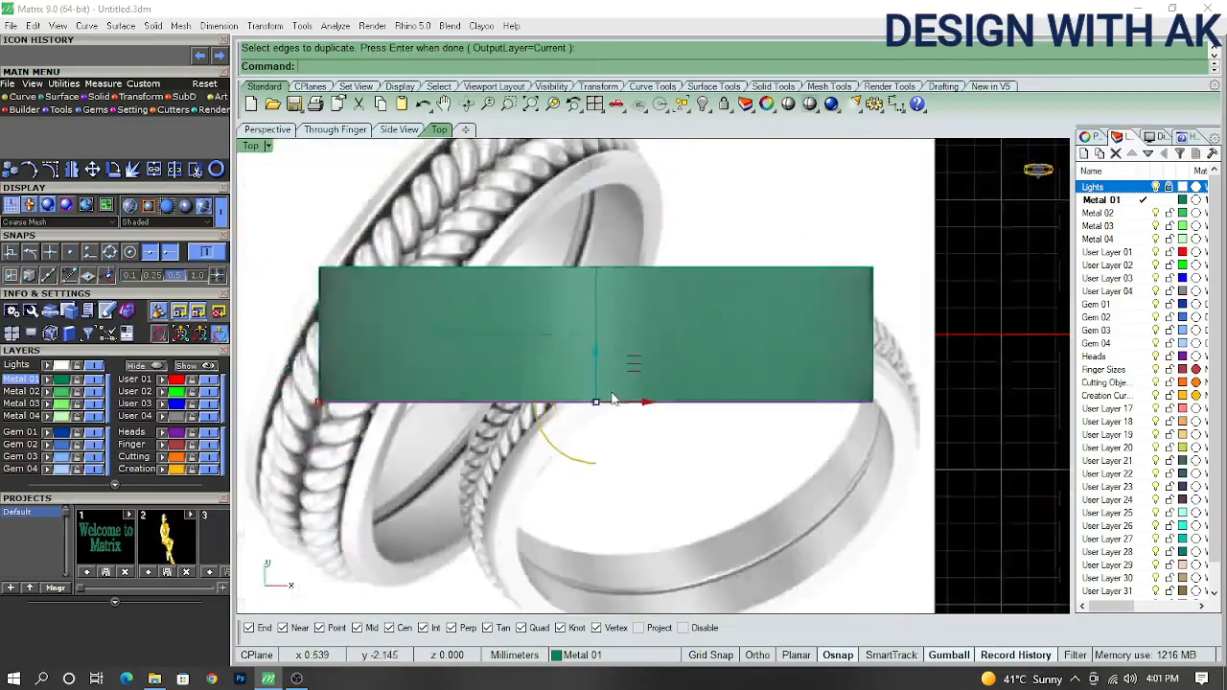
- Offset the duplicated edge curve across the band's outer surface with OffsetCrvOnSrf, flipping the direction inward
scroll(666, 397, "up", 4)
right_click_drag(671, 385, 695, 387)
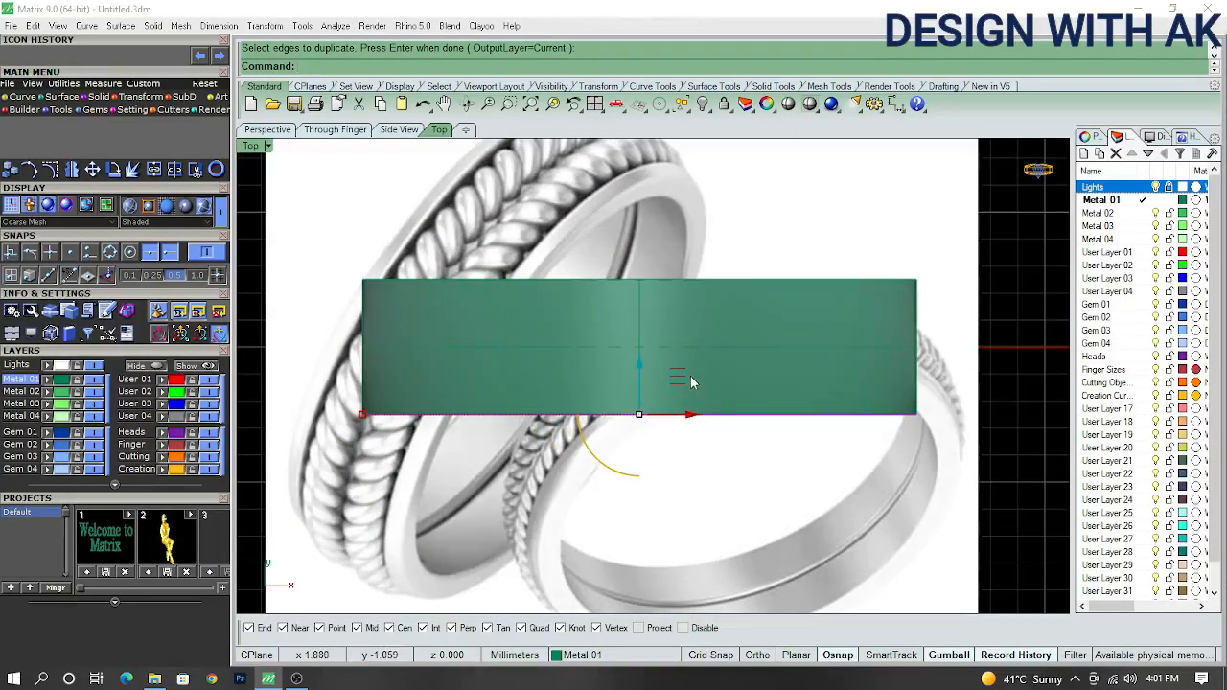
type("OffsetCrvOnSrf")
key("Return")
left_click(689, 376)
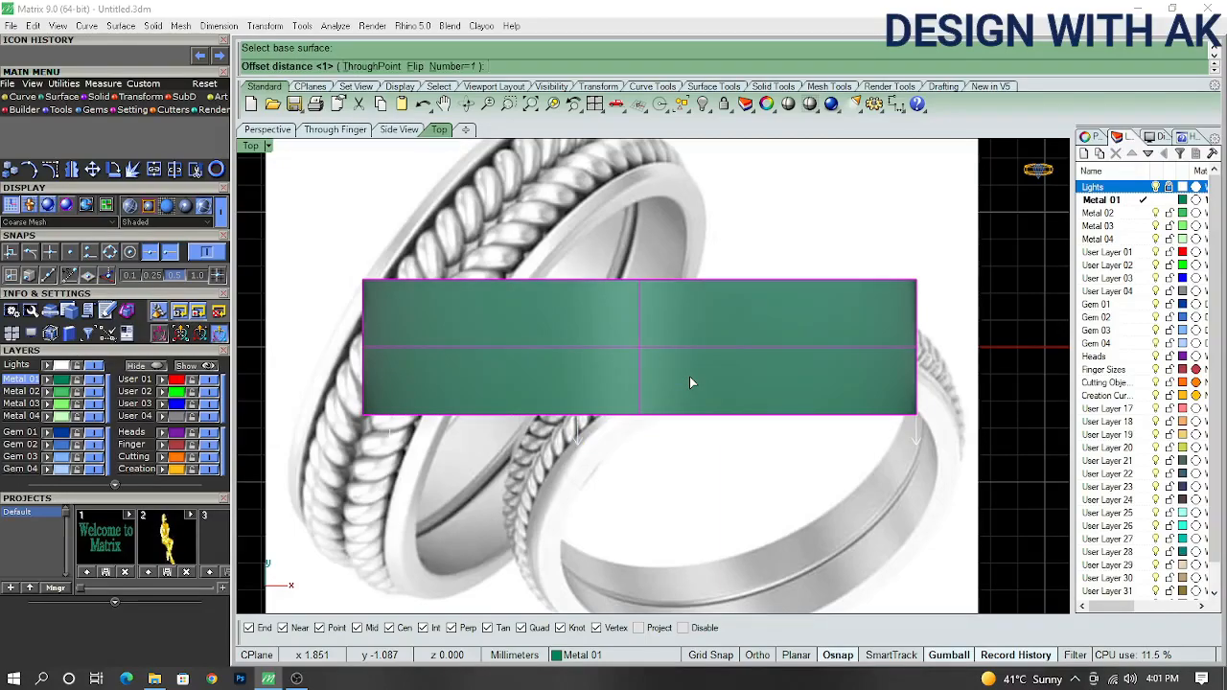
scroll(669, 398, "up", 5)
type("f")
key("Return")
scroll(670, 401, "down", 4)
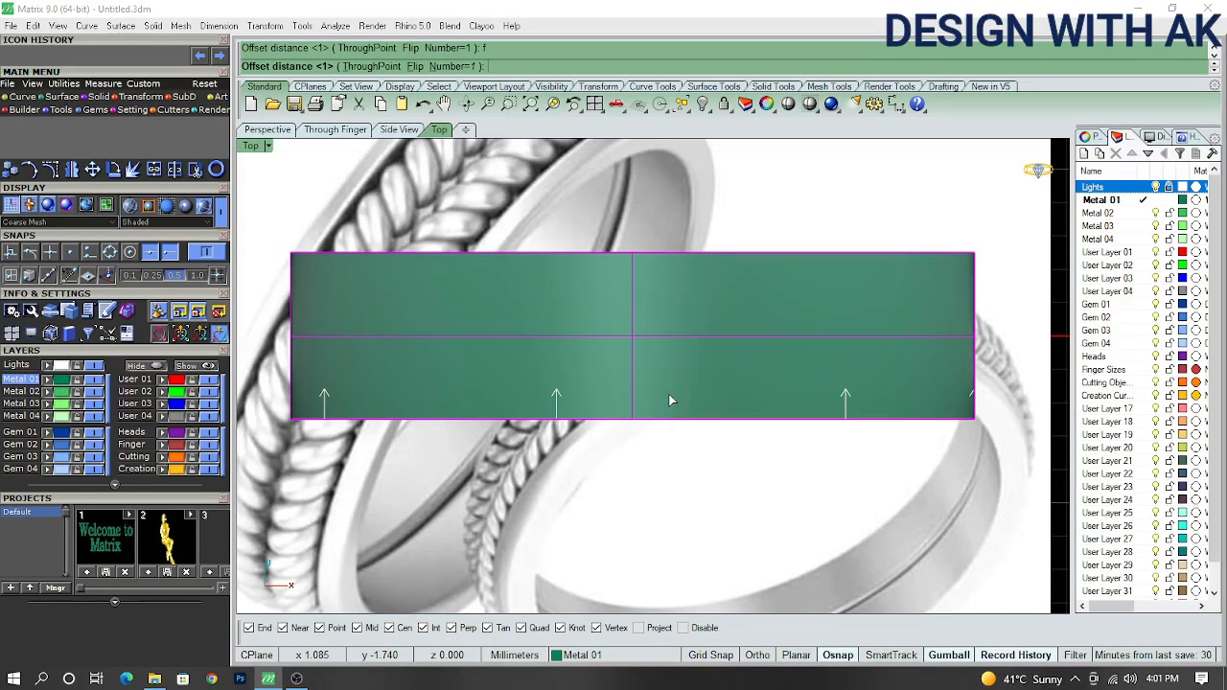
key("Return")
scroll(662, 401, "up", 3)
scroll(655, 403, "up", 2)
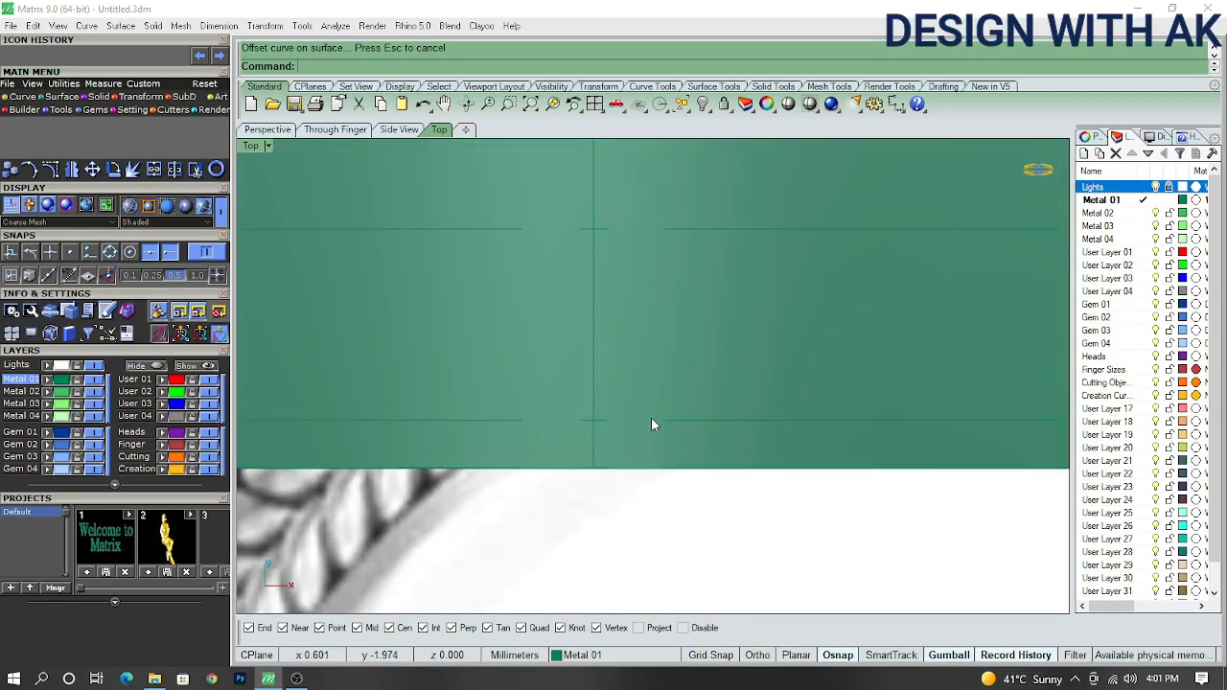
- Select the offset curve on the band and move it slightly further toward the band's centre line
left_click(651, 418)
left_click(957, 428)
scroll(714, 455, "down", 7)
right_click_drag(671, 448, 659, 448)
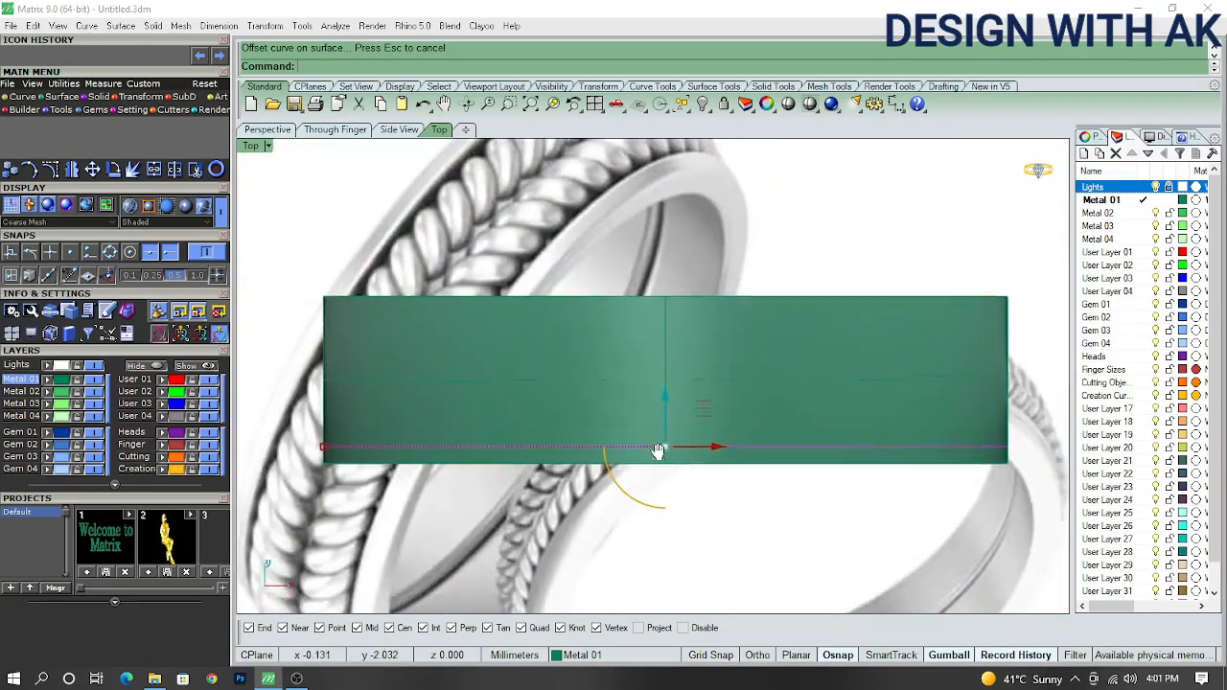
left_click_drag(658, 457, 660, 406)
scroll(703, 447, "down", 2)
right_click_drag(703, 447, 643, 456)
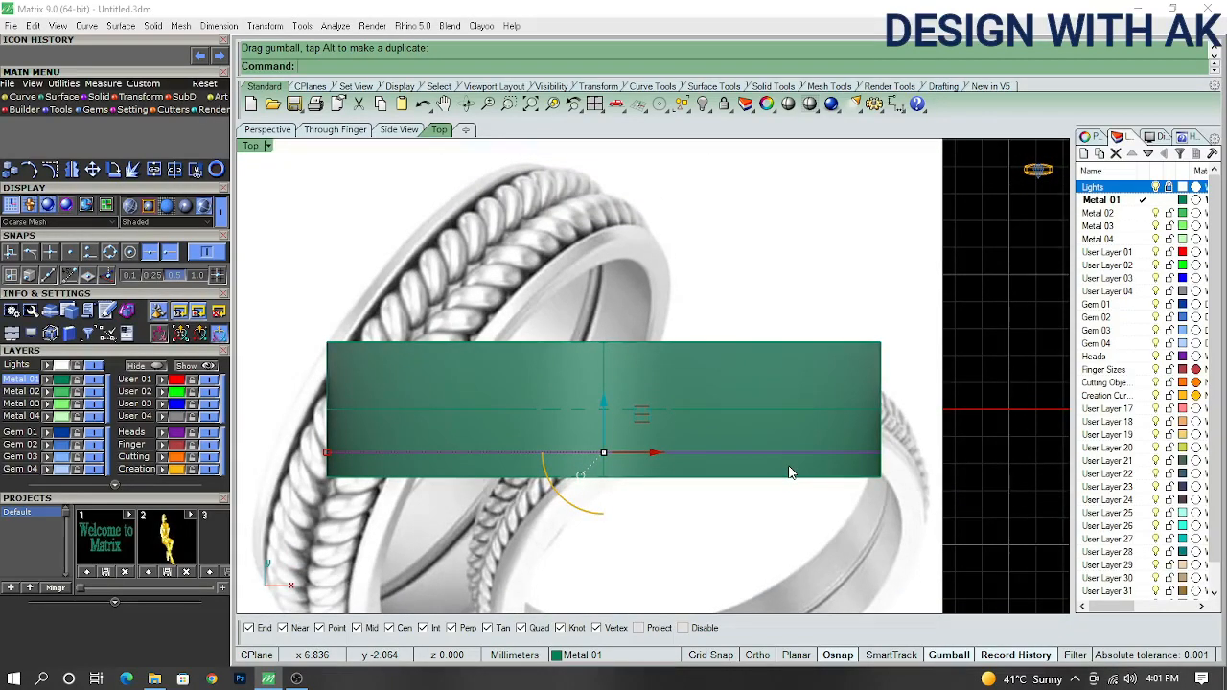
- Mirror a copy of the offset curve across the band's horizontal centre line through the origin 0
type("irror")
key("Return")
type("0")
key("Return")
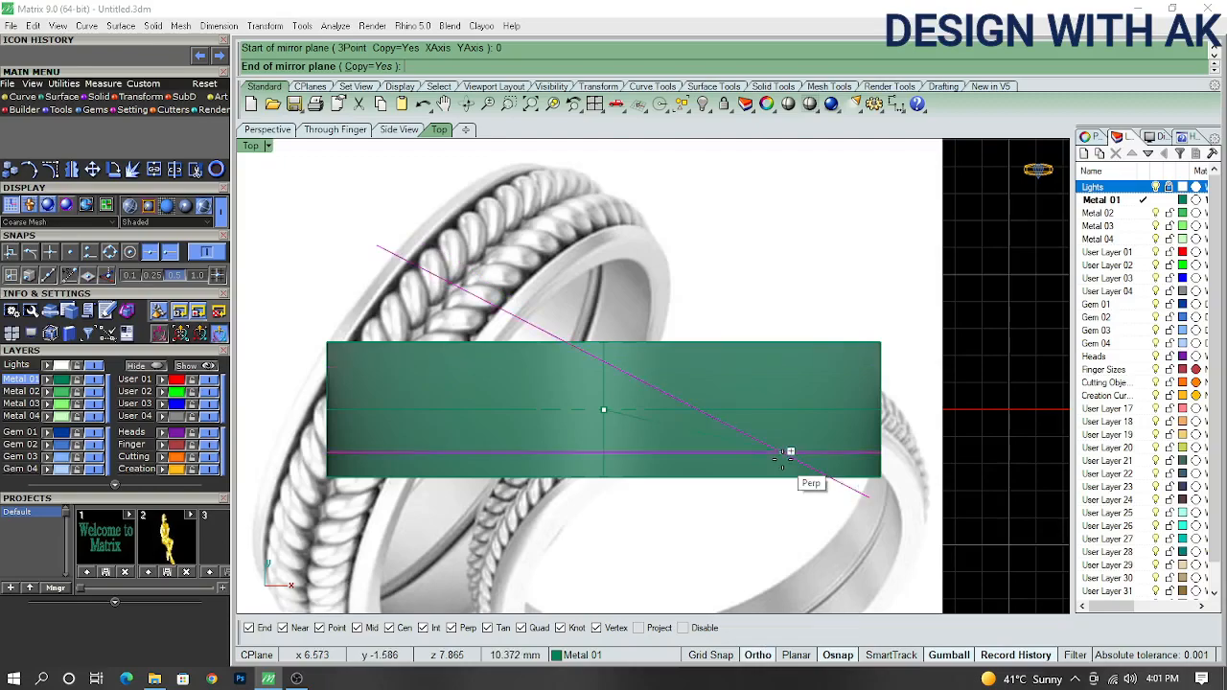
left_click(1031, 415)
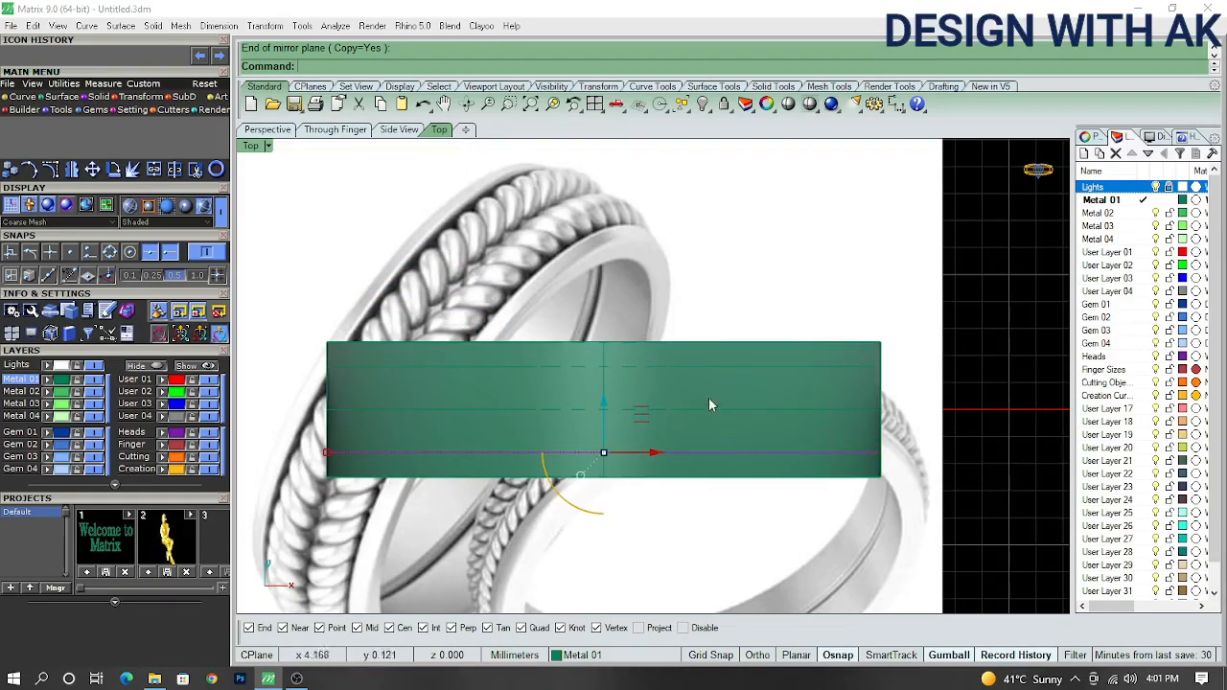
- Select the solid ring band in the top view and hide it
scroll(713, 409, "up", 2)
left_click(606, 358)
left_click(587, 355, "ctrl")
scroll(608, 407, "down", 3)
left_click(606, 415)
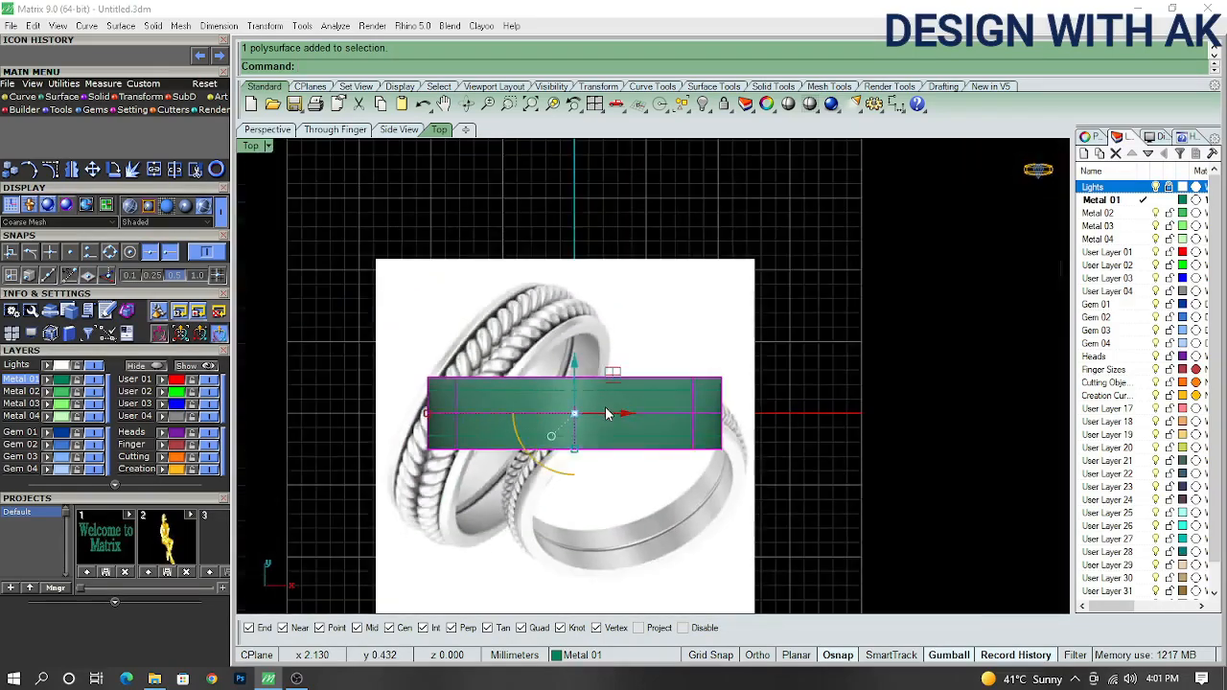
key("ctrl+h")
- Select the mirrored curve and the duplicated edge curve, and show the hidden ring band again
scroll(618, 377, "up", 3)
left_click(627, 497, "shift")
scroll(627, 530, "down", 5)
right_click_drag(627, 531, 600, 312, "ctrl+shift")
scroll(636, 391, "up", 3)
right_click_drag(636, 391, 503, 561, "ctrl+shift")
key("ctrl+F1")
right_click_drag(633, 450, 645, 379)
type("SD")
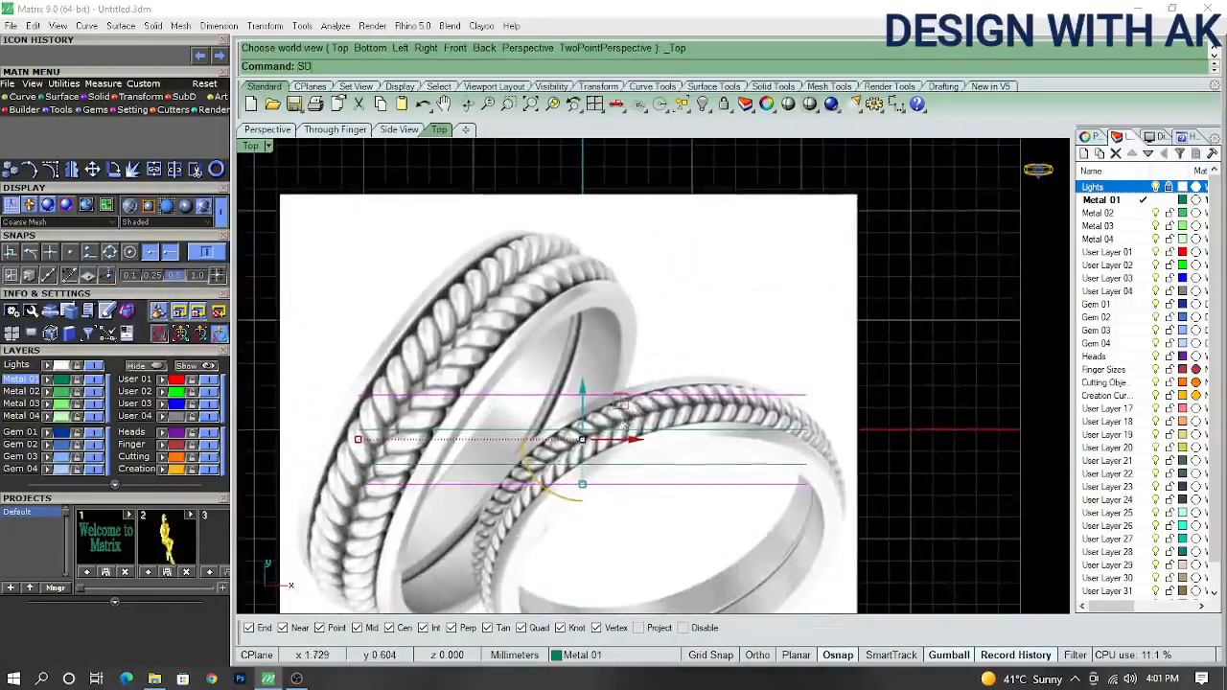
type("how")
key("Return")
- Replace the edge curve in the selection with the lower offset curve, and loft between the two offset curves
scroll(603, 442, "up", 3)
scroll(603, 442, "down", 2)
scroll(622, 462, "up", 4)
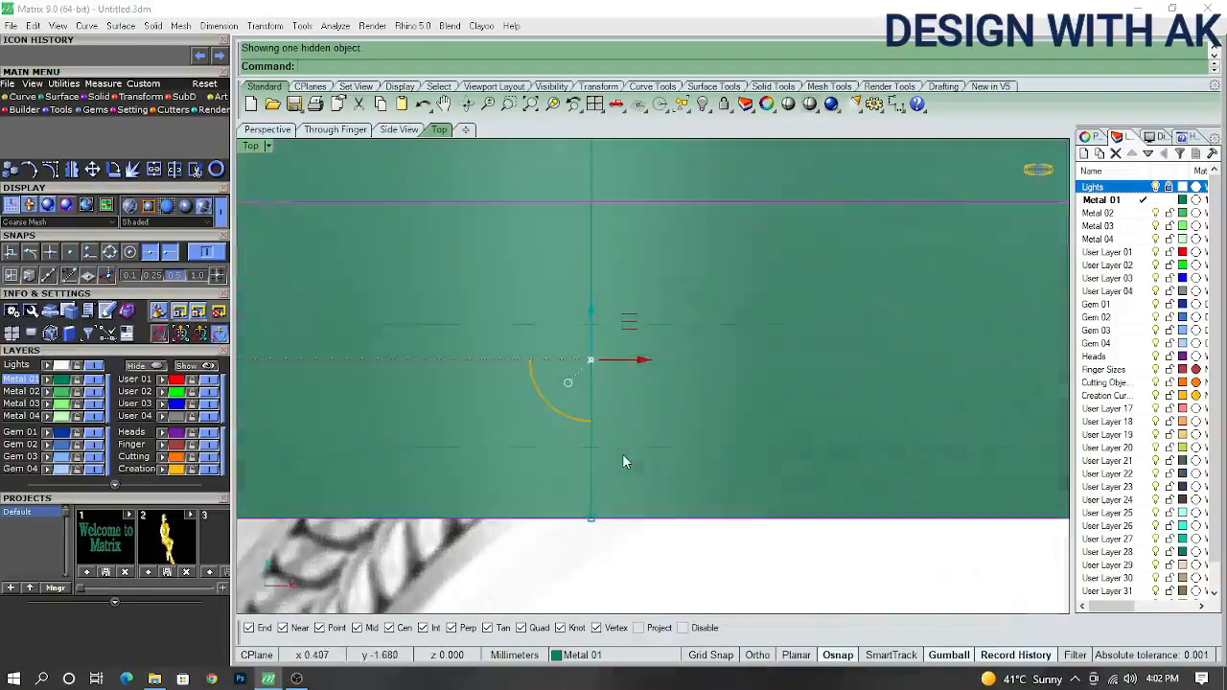
left_click(621, 449)
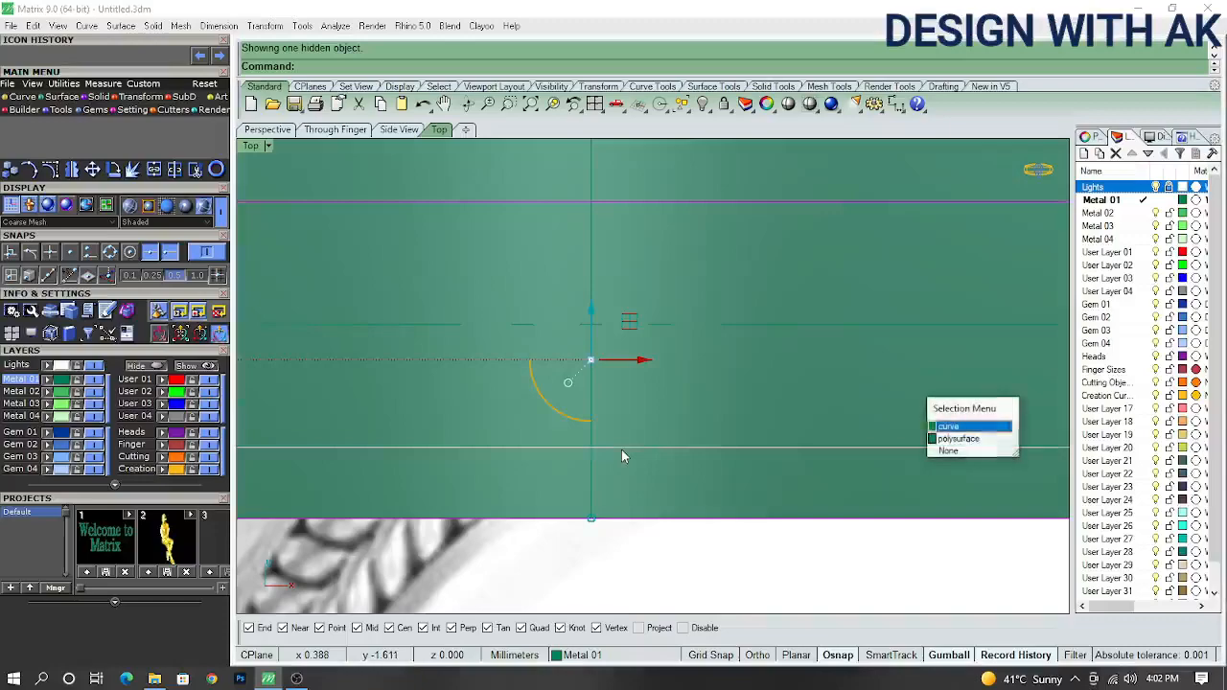
left_click(959, 427)
scroll(825, 435, "down", 3)
left_click_drag(659, 441, 658, 440, "ctrl")
scroll(696, 451, "down", 4)
right_click_drag(724, 450, 660, 465)
key("Return")
key("Return")
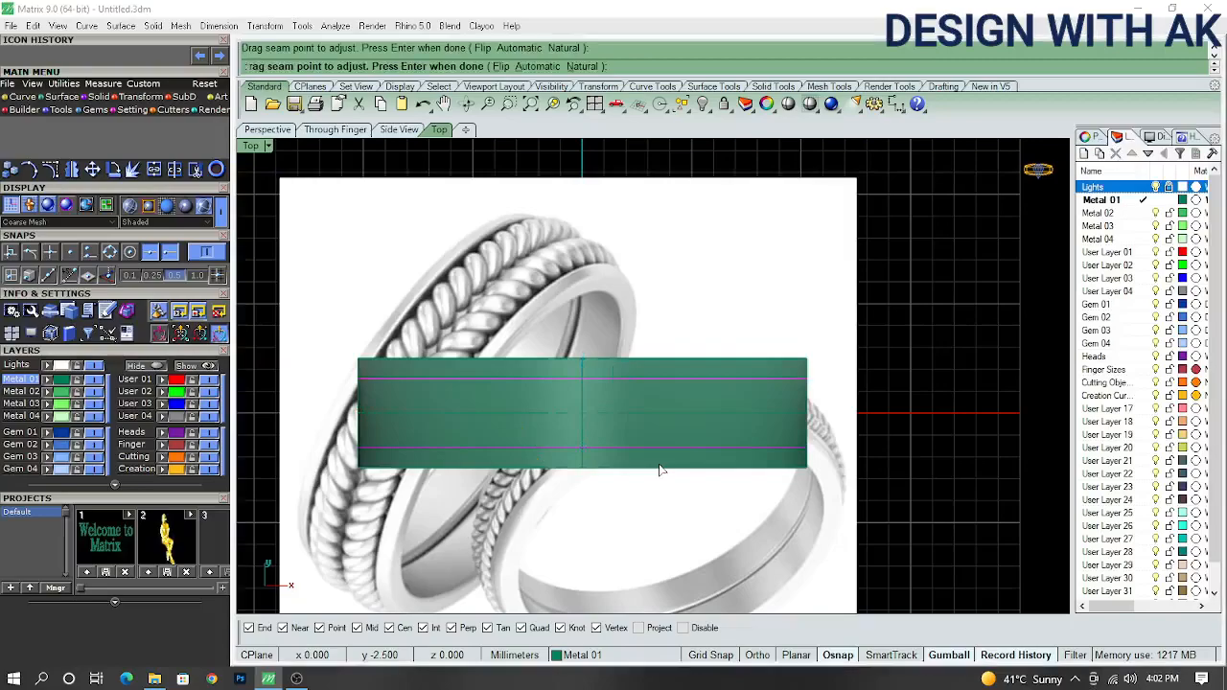
- Check the lofted surface from the front and undo the loft
left_click(670, 452)
scroll(607, 427, "up", 2)
scroll(614, 430, "up", 2)
left_click(1001, 412)
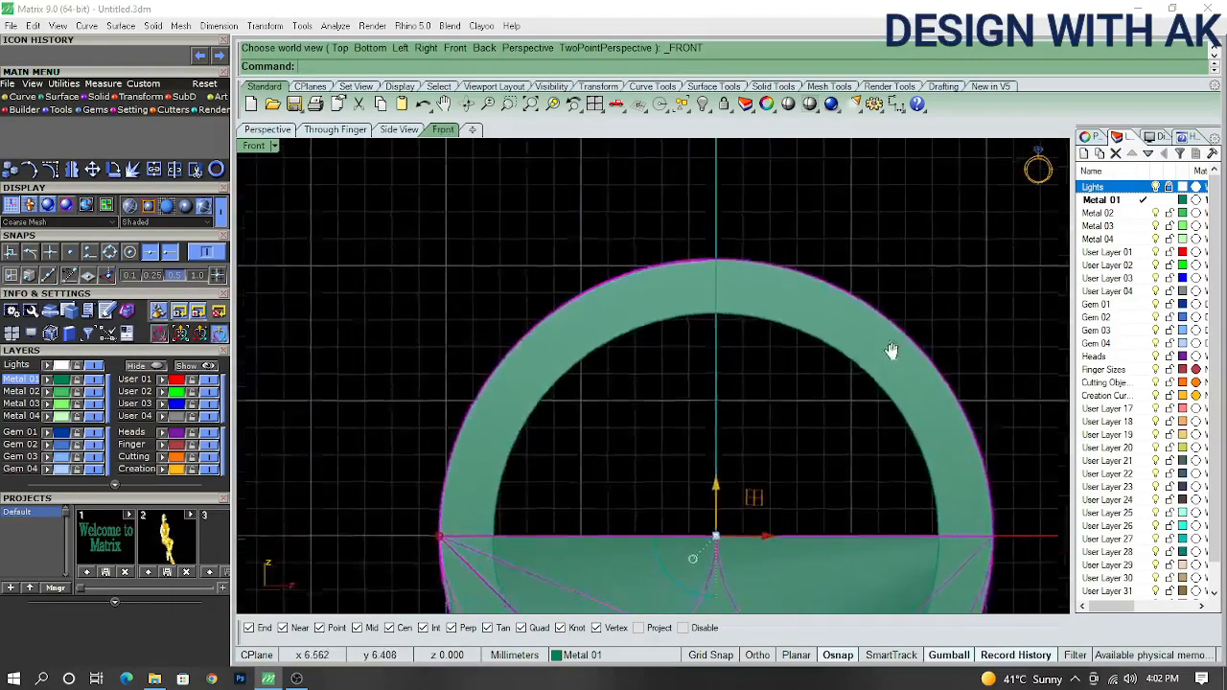
right_click_drag(782, 329, 719, 375, "ctrl+shift")
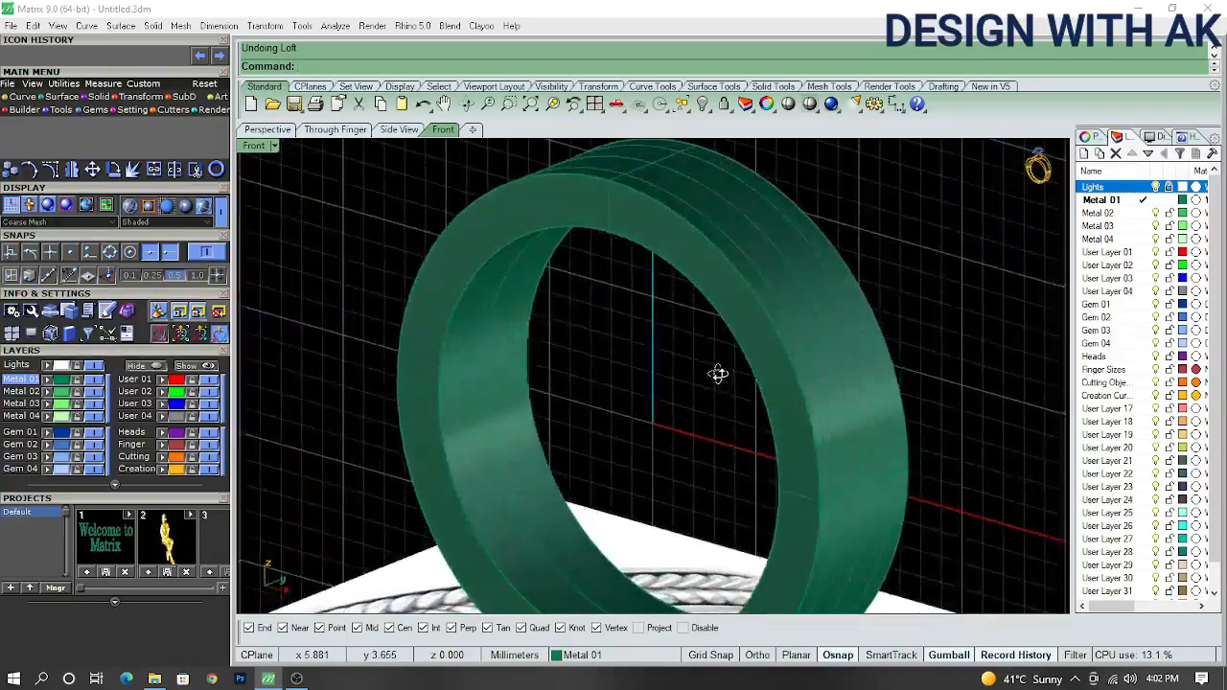
- Hide the solid ring band and show the remaining curves from the top over the reference picture
scroll(777, 345, "down", 2)
left_click(777, 345)
type("h")
key("Return")
right_click_drag(817, 359, 863, 374, "ctrl+shift")
scroll(748, 328, "up", 5)
key("ctrl+F1")
scroll(838, 417, "down", 2)
right_click_drag(838, 417, 731, 454)
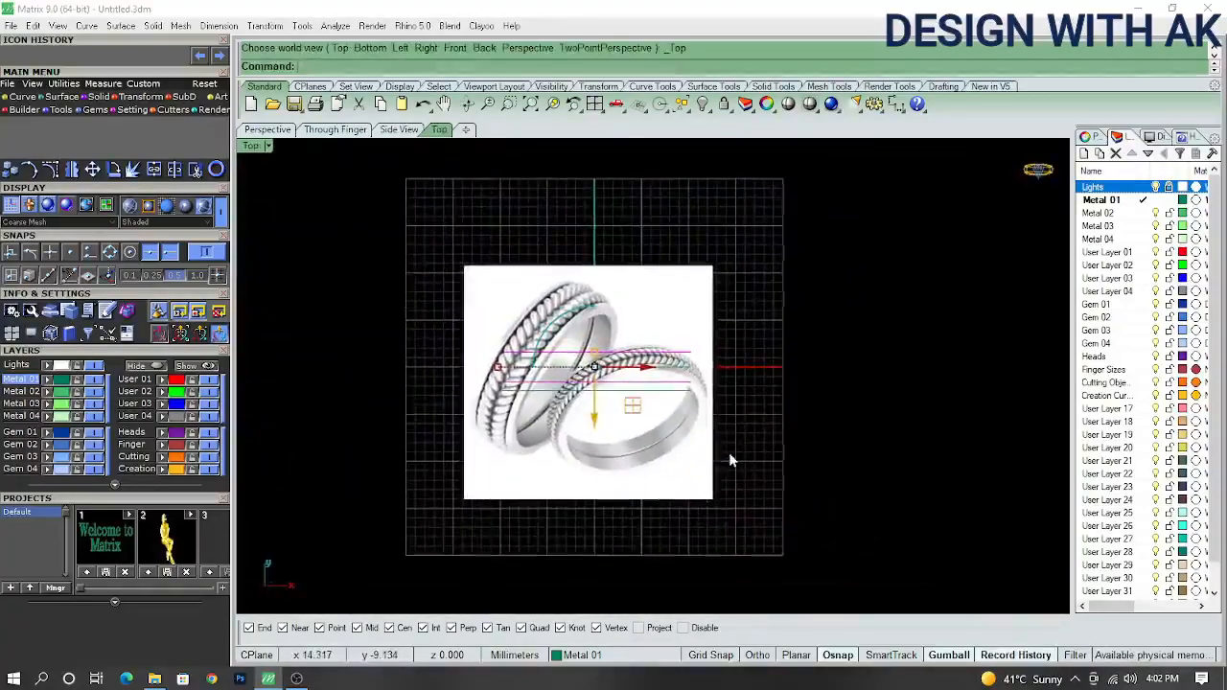
- Hide the selected curves and switch off the Lights layer that holds the reference picture
type("de")
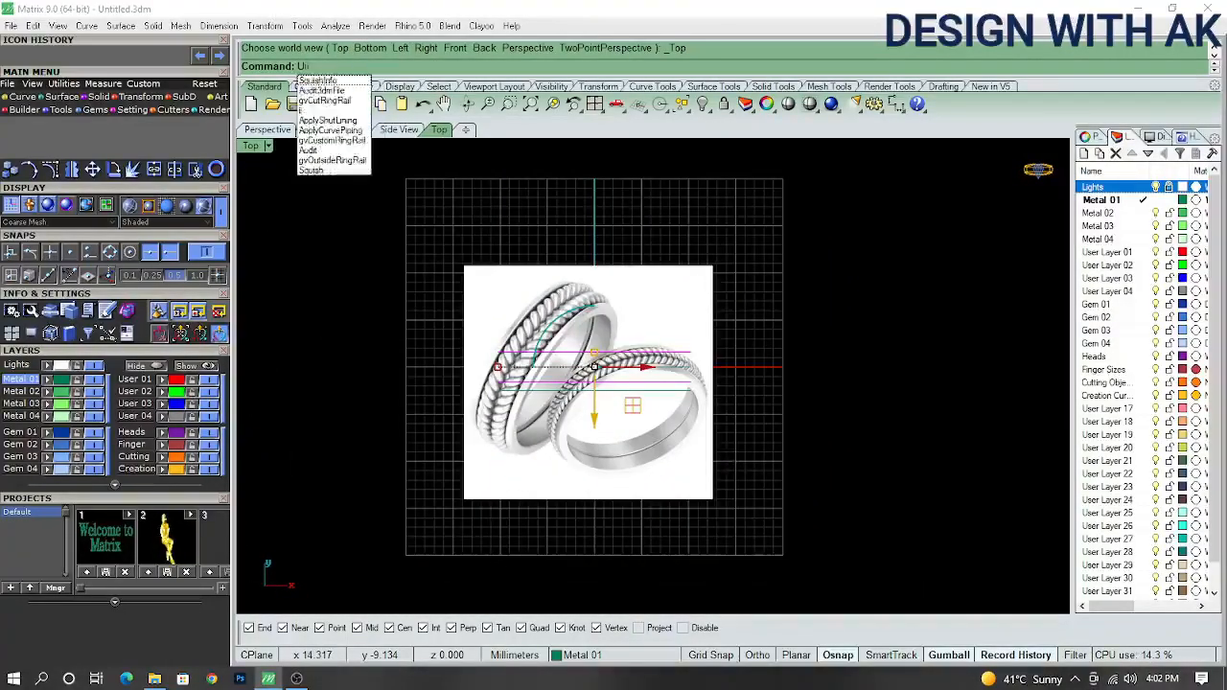
key("Return")
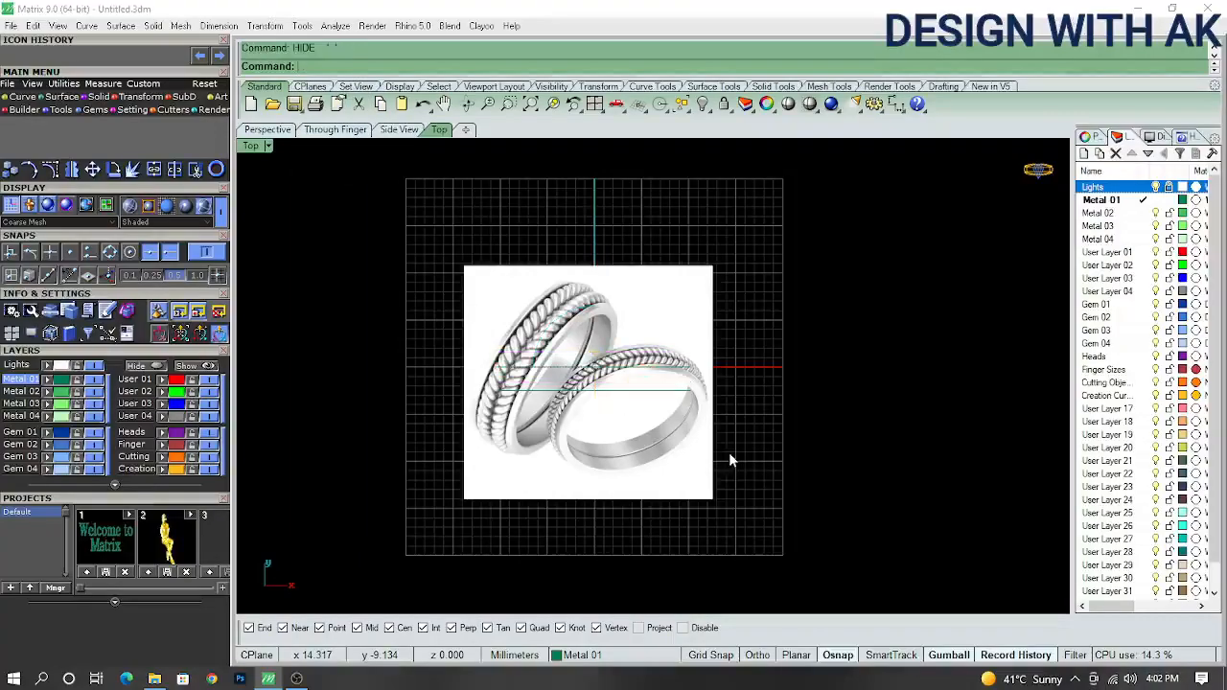
left_click(1155, 187)
scroll(688, 409, "up", 6)
right_click_drag(690, 409, 801, 456, "ctrl+shift")
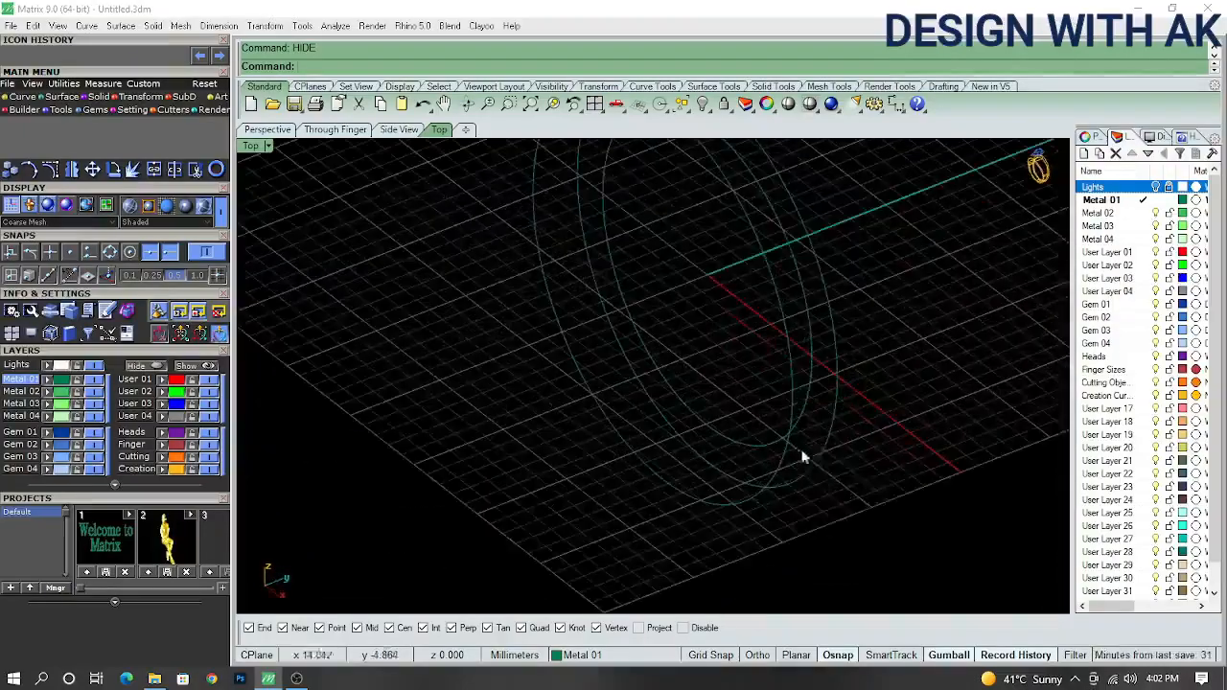
left_click_drag(730, 488, 733, 488)
right_click_drag(733, 489, 895, 491)
type("LO")
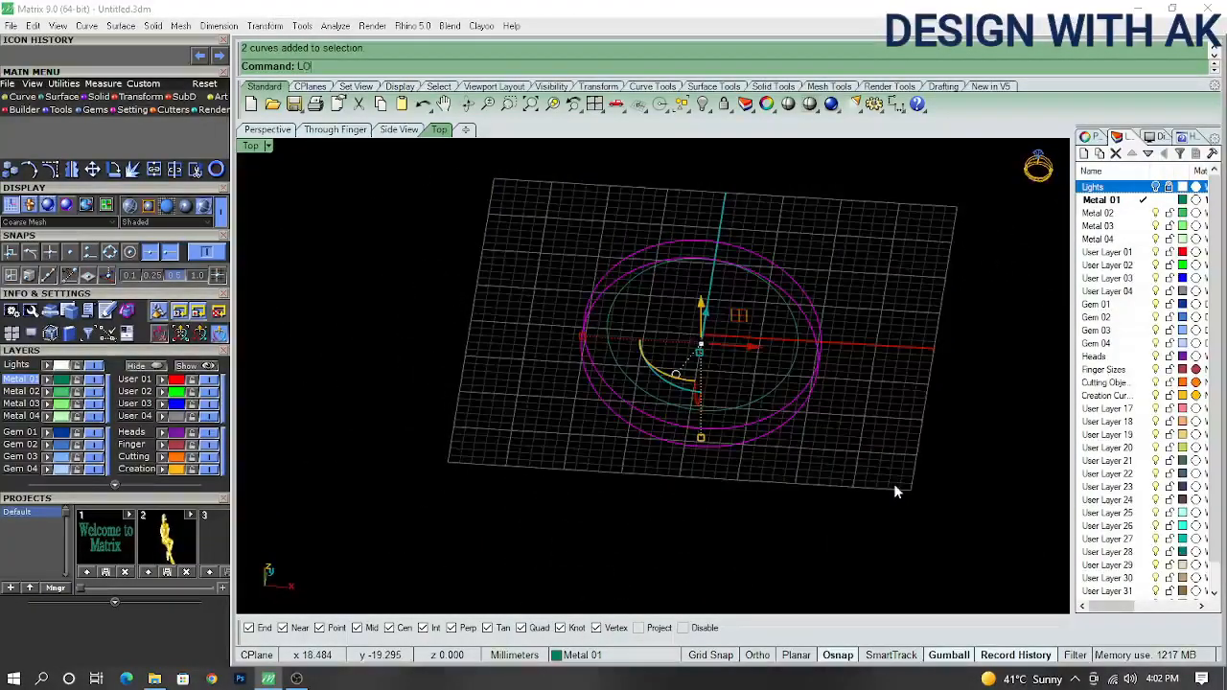
key("Return")
key("Return")
right_click_drag(833, 469, 863, 406, "ctrl+shift")
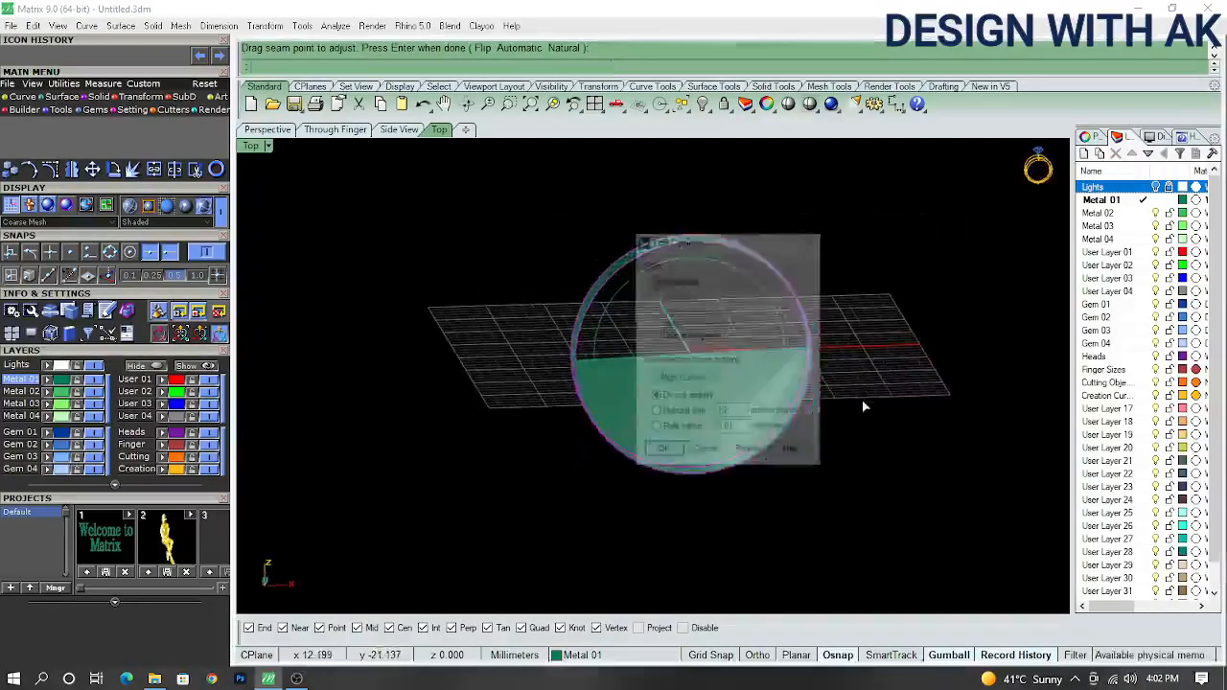
key("Escape")
right_click_drag(837, 366, 789, 342, "ctrl+shift")
scroll(788, 340, "up", 6)
scroll(685, 310, "up", 5)
scroll(792, 340, "down", 10)
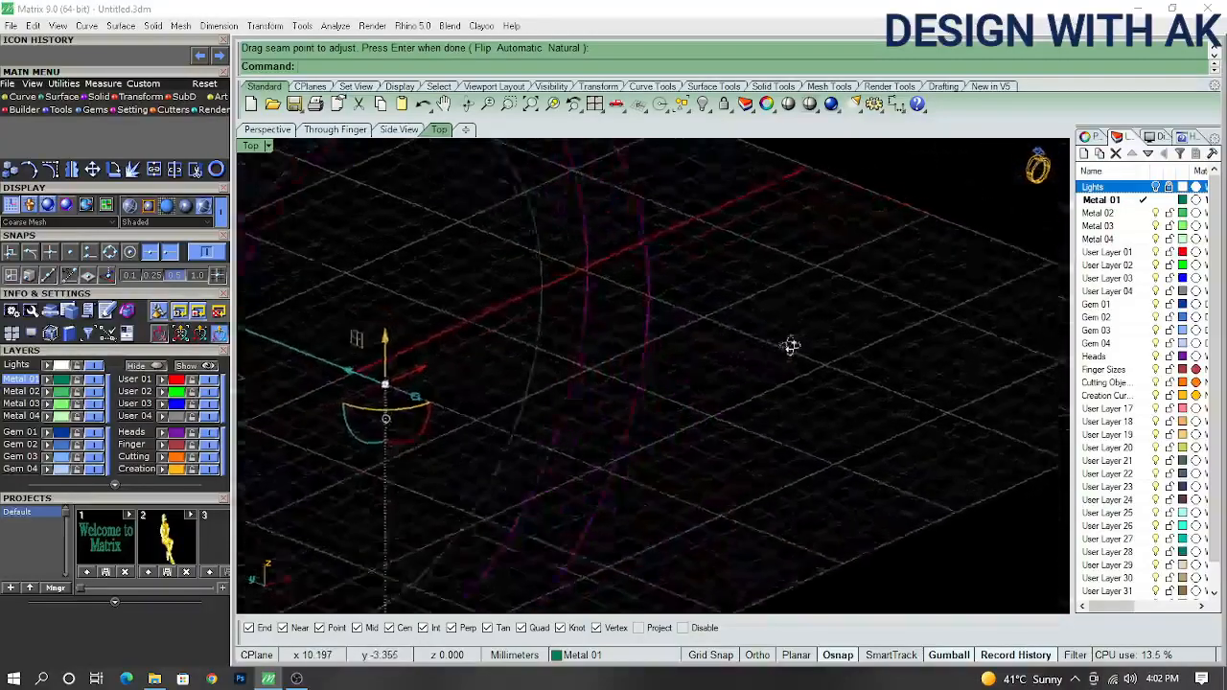
scroll(651, 450, "up", 4)
right_click_drag(651, 451, 847, 392)
scroll(696, 373, "down", 8)
scroll(697, 396, "up", 4)
key("Escape")
- In the right view, draw a straight line joining the lower ends of the two larger ring curves
key("ctrl+F3")
scroll(666, 406, "up", 7)
right_click_drag(669, 418, 697, 355)
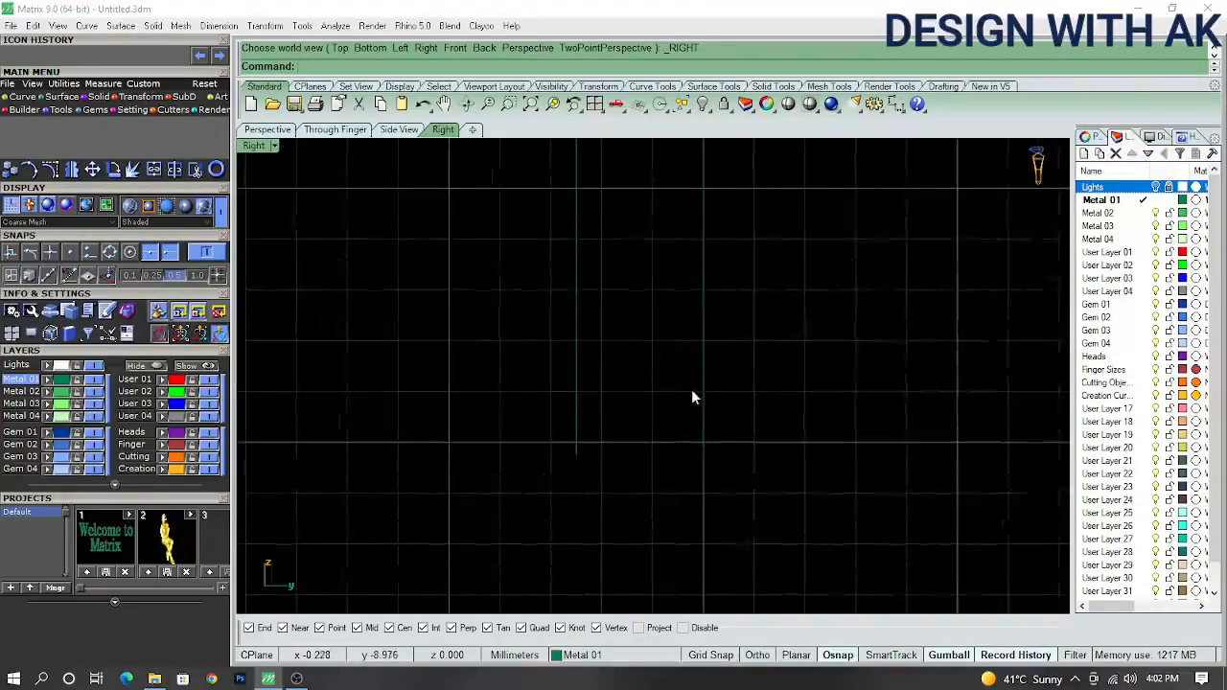
type("l")
key("Return")
left_click(575, 456)
left_click(576, 456)
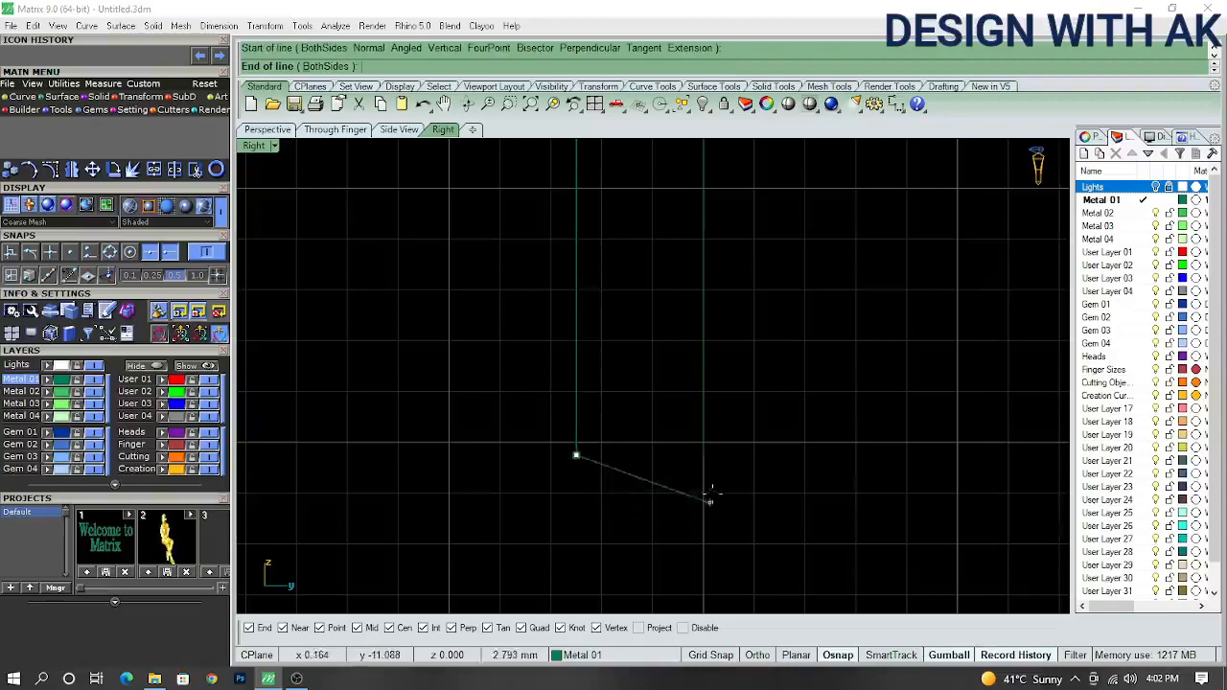
left_click(708, 466)
- Sweep the connecting line along the two ring curves as rails to form a closed band surface
scroll(748, 453, "down", 3)
type("SW")
left_click(768, 324)
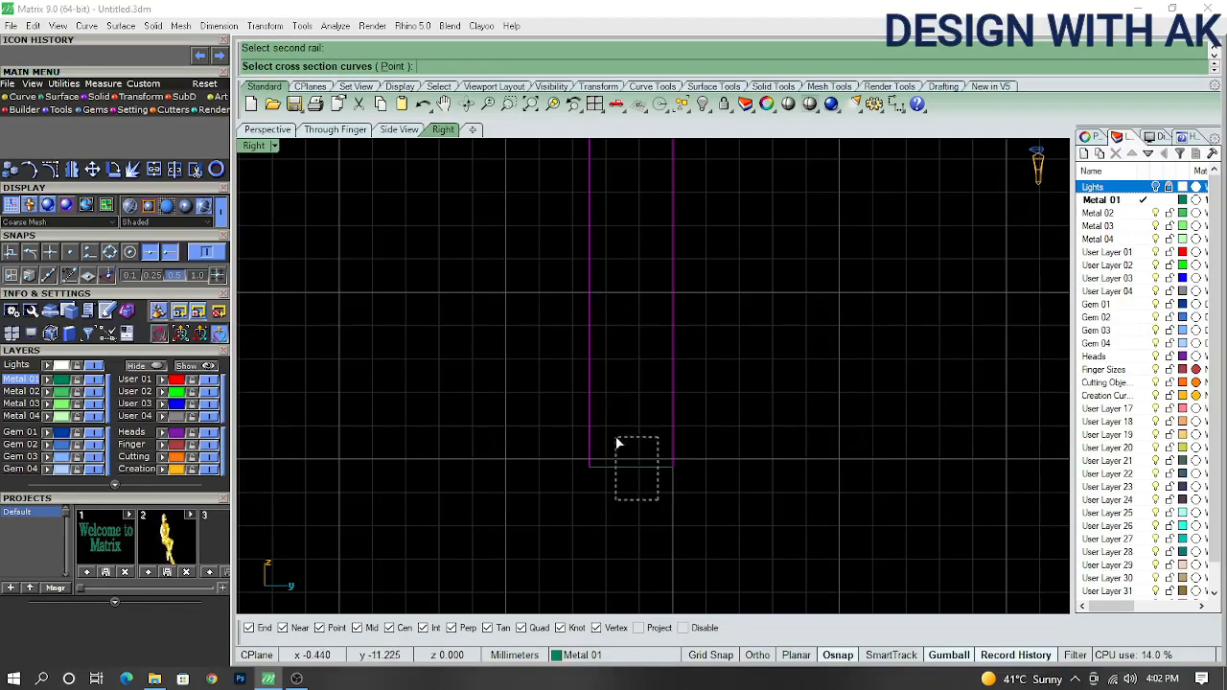
left_click_drag(617, 443, 615, 437)
key("Return")
left_click(795, 482)
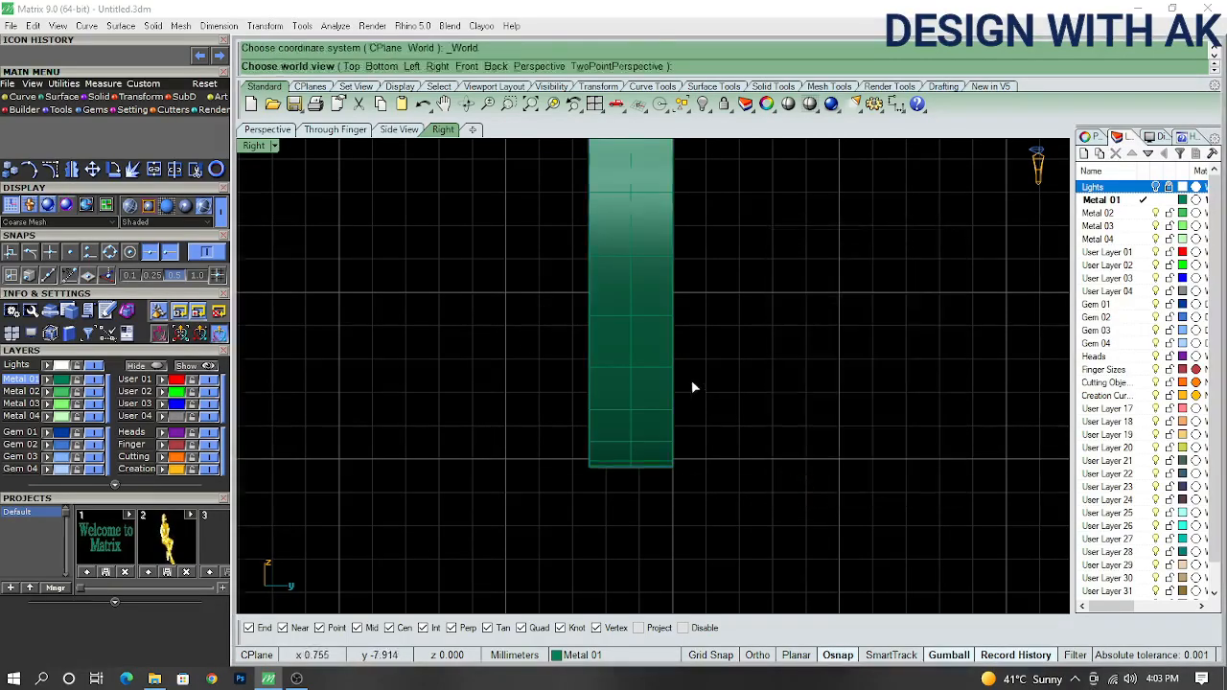
- Offset the swept surface 0.5 mm to both sides as a solid ring
key("F2")
right_click_drag(726, 441, 556, 580)
left_click_drag(737, 330, 671, 378)
right_click_drag(638, 344, 699, 407)
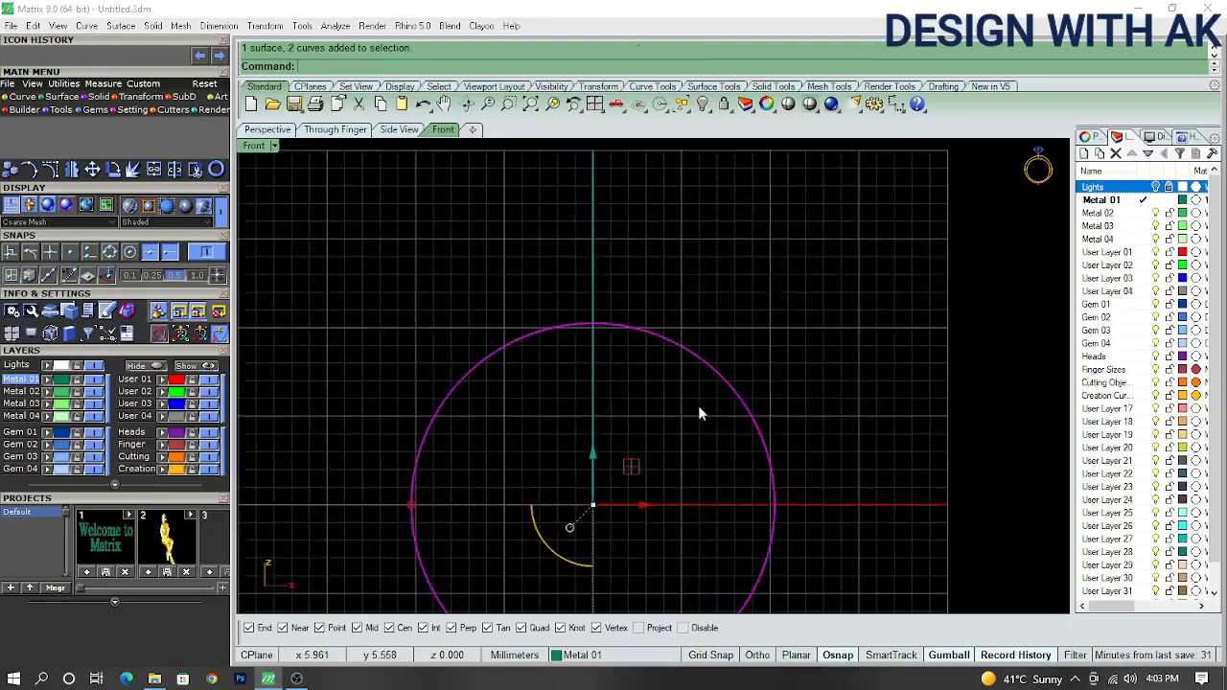
type("os")
key("Return")
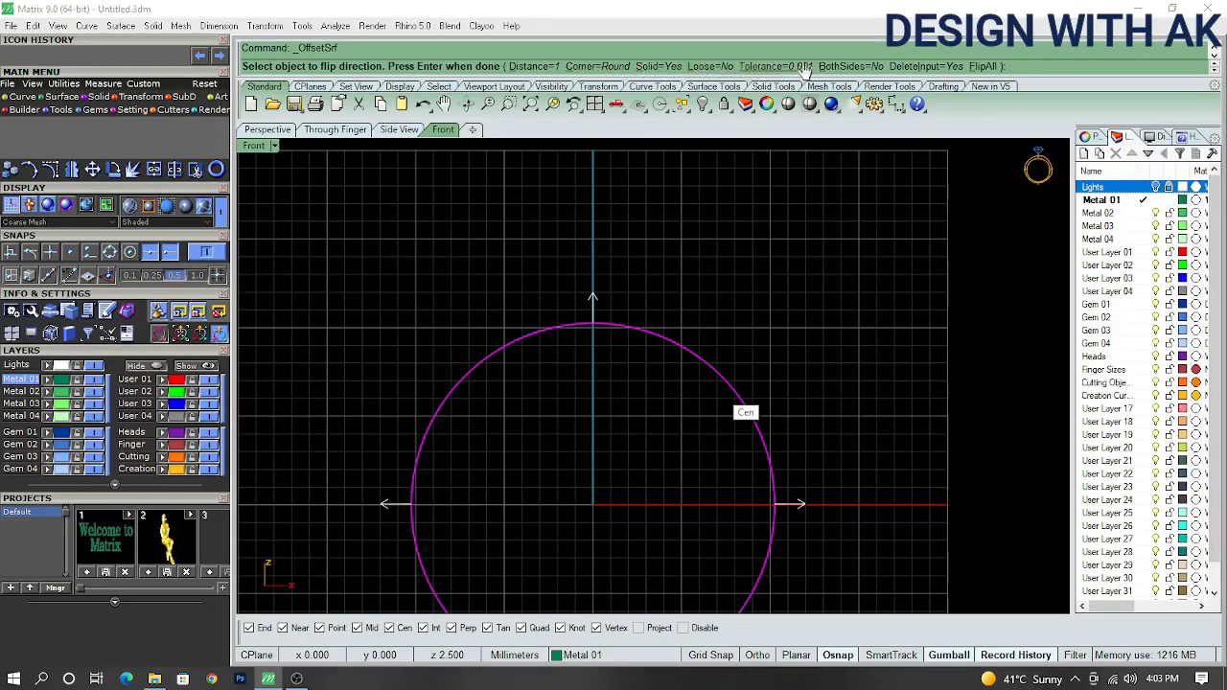
left_click(863, 66)
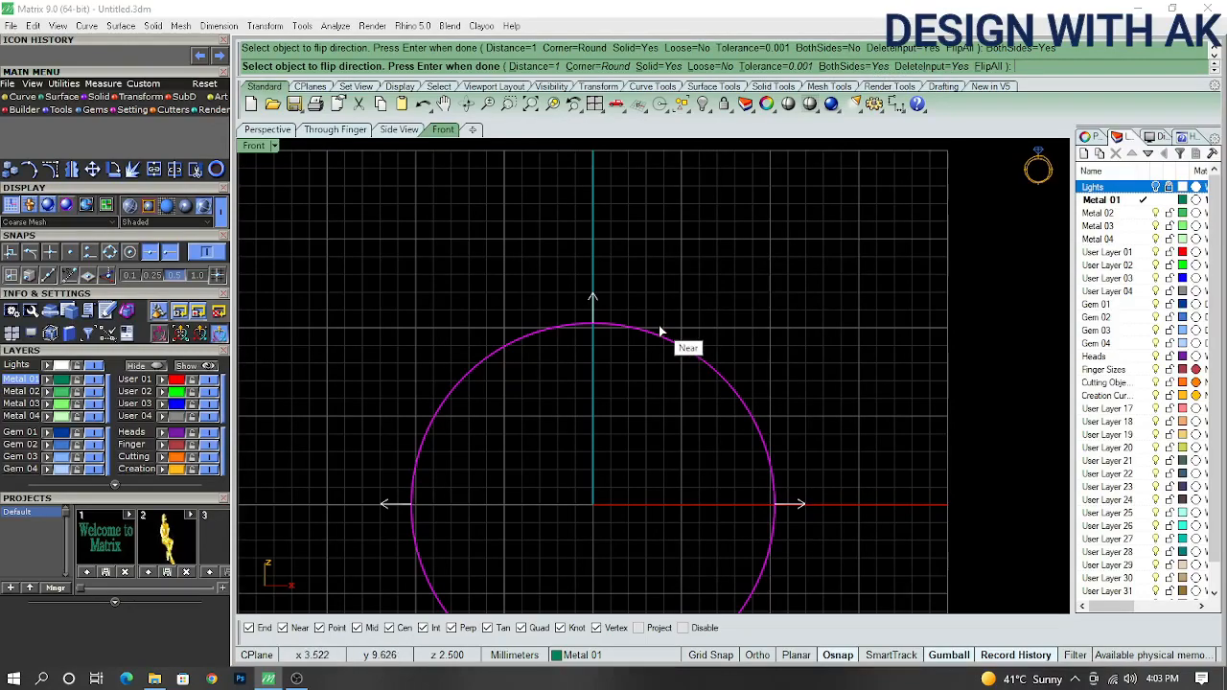
type(".5")
key("Return")
right_click(727, 328)
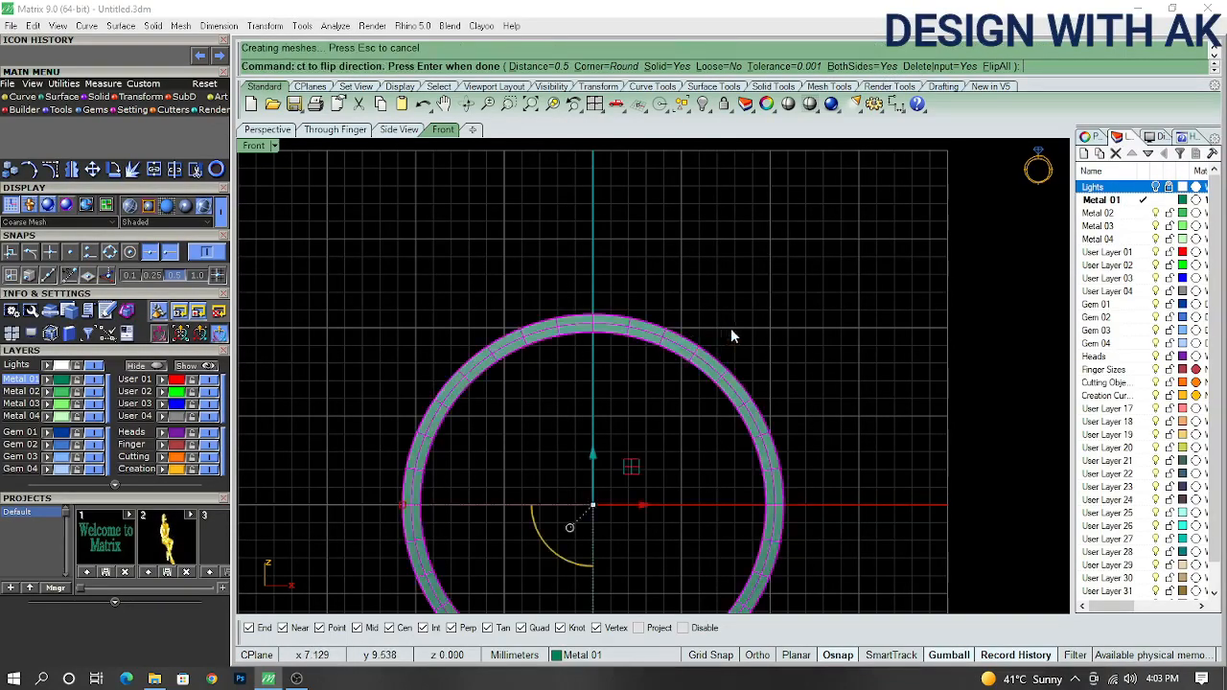
- Show the hidden ring band and curves again around the offset ring
left_click(775, 331)
scroll(773, 331, "down", 7)
right_click_drag(773, 331, 752, 367, "ctrl+shift")
scroll(721, 359, "up", 9)
type("sh")
key("Return")
- Try to subtract the offset ring from the band with a Boolean difference, and undo the cut
scroll(710, 386, "up", 7)
left_click(685, 383)
type("BD")
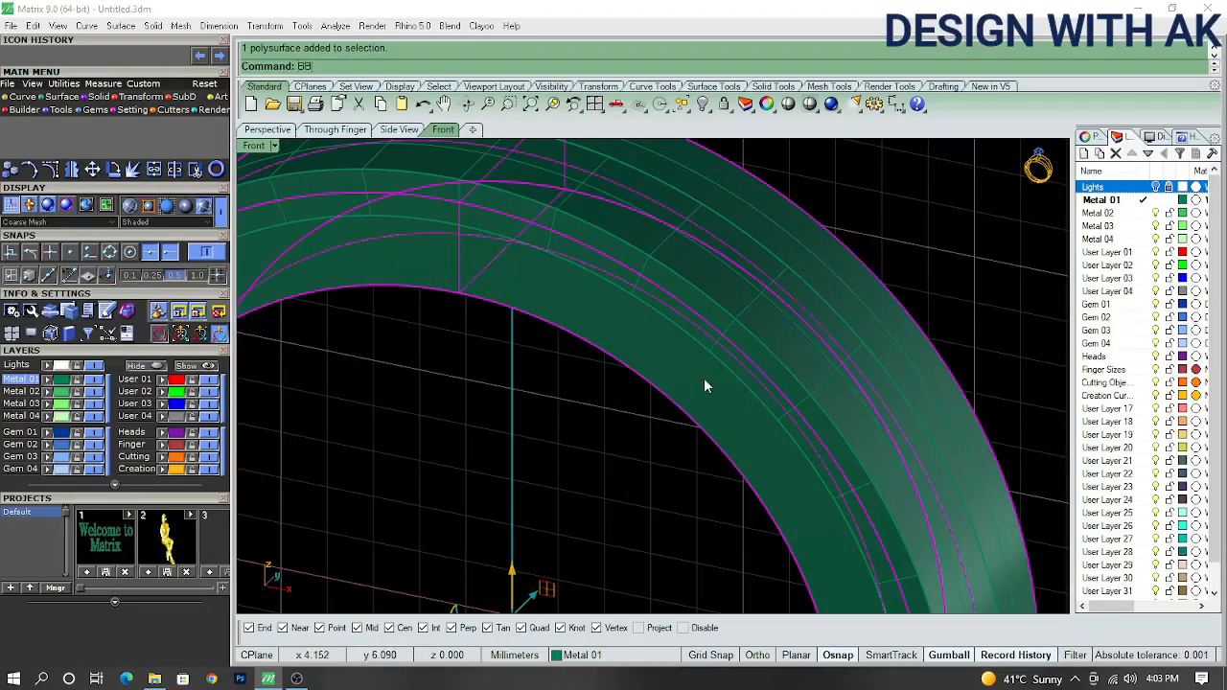
key("Return")
left_click(796, 326)
right_click(796, 326)
scroll(781, 324, "down", 8)
right_click_drag(782, 324, 718, 275, "ctrl+shift")
key("ctrl+z")
key("Escape")
- Delete the solid offset ring made from the swept surface
scroll(749, 293, "up", 6)
right_click_drag(787, 318, 658, 296, "ctrl+shift")
left_click(706, 320)
key("Delete")
- Pick out the curves on the band's outer face and hide the band so two ring curves remain isolated
left_click(890, 433)
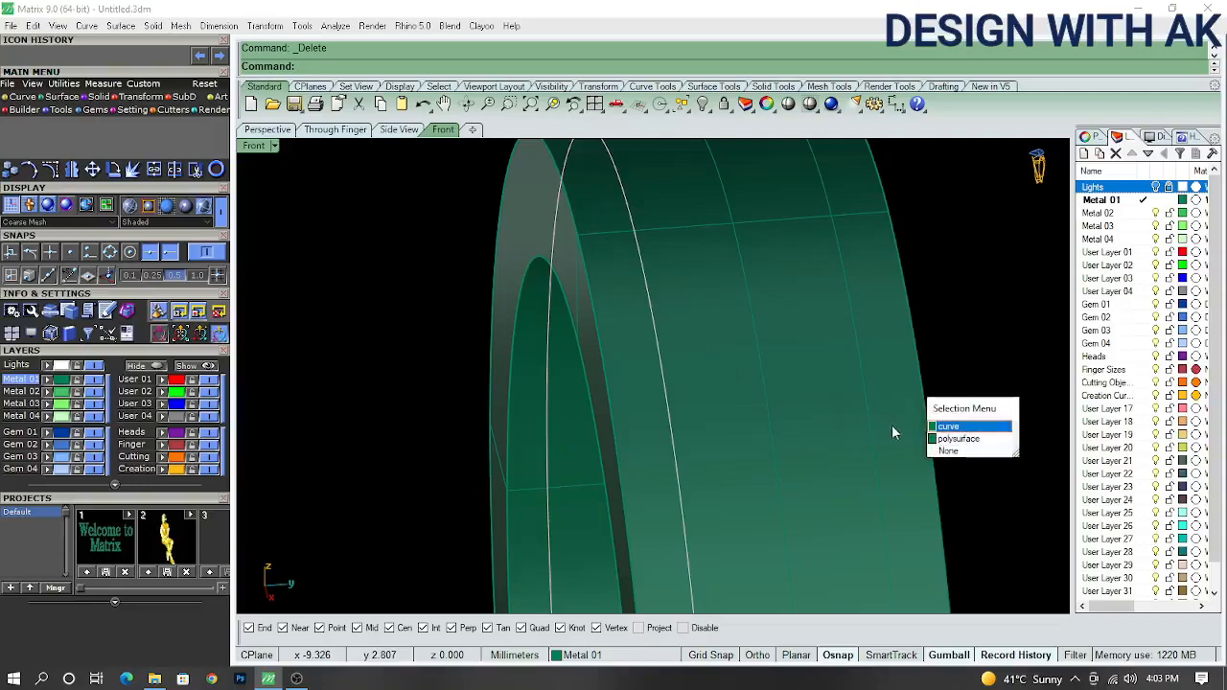
left_click(946, 426)
left_click(857, 341)
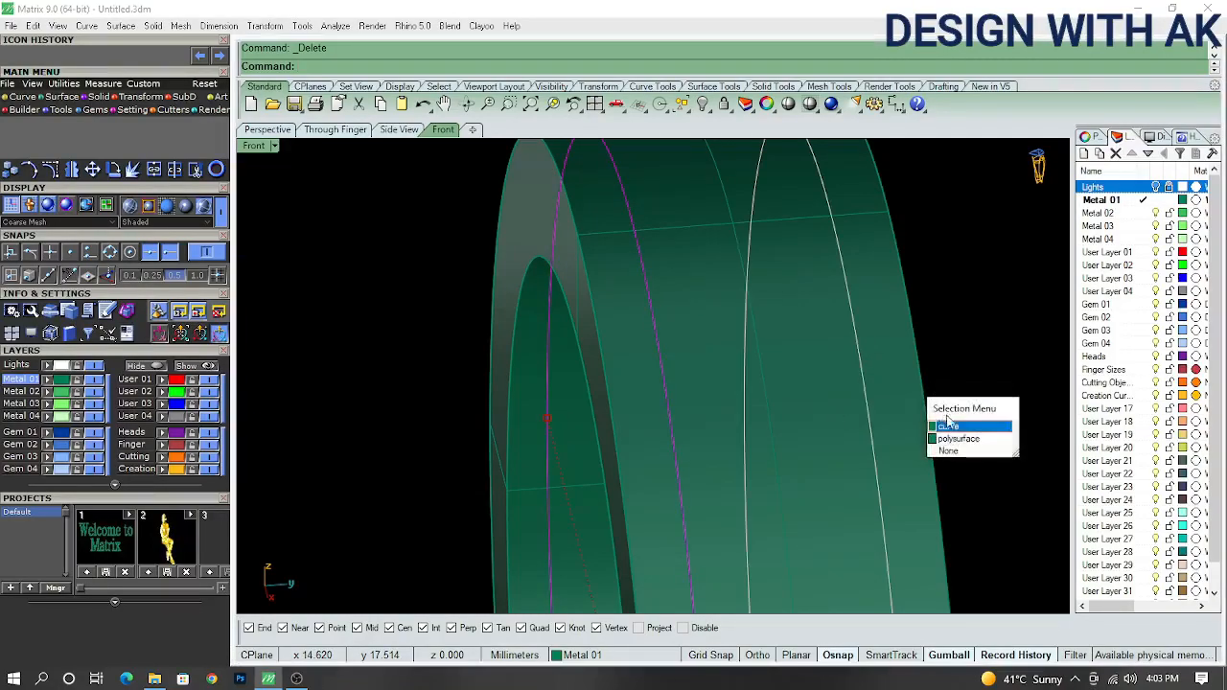
left_click(948, 427)
scroll(815, 373, "down", 3)
right_click_drag(792, 380, 908, 328, "ctrl+shift")
left_click(815, 374)
key("ctrl+h")
- Loft between the two isolated ring curves using the Normal style without simplifying
scroll(827, 256, "down", 7)
left_click_drag(942, 350, 728, 419)
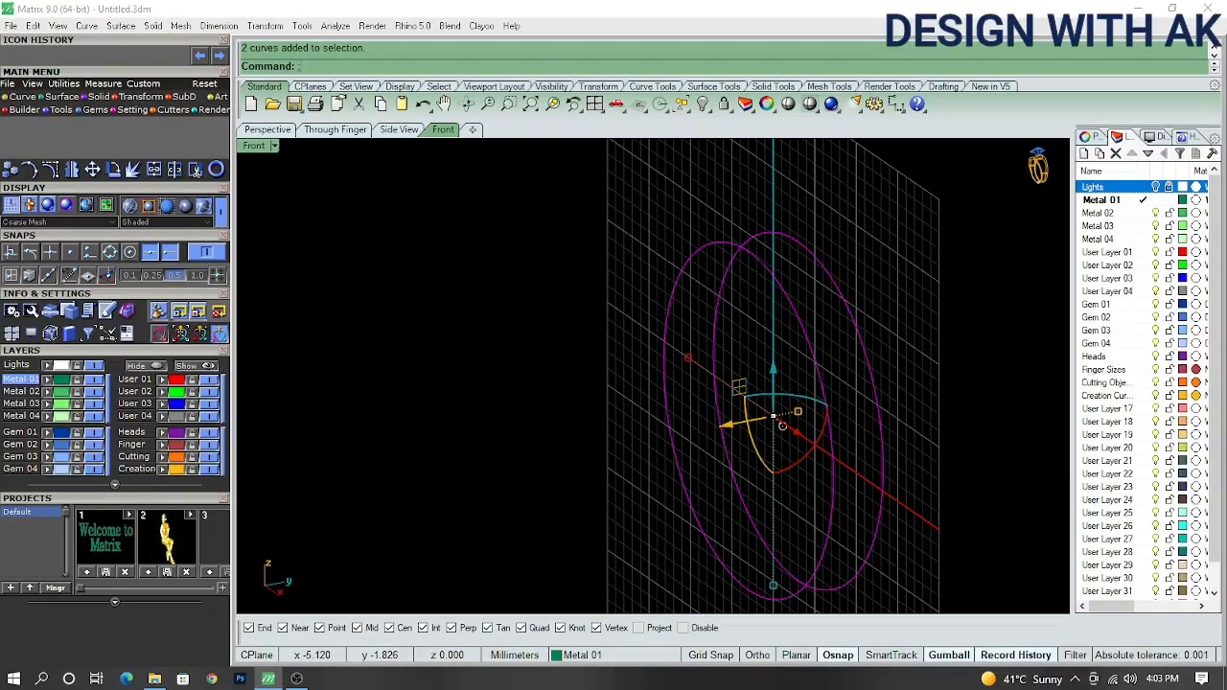
type("LOFT")
key("Return")
key("Return")
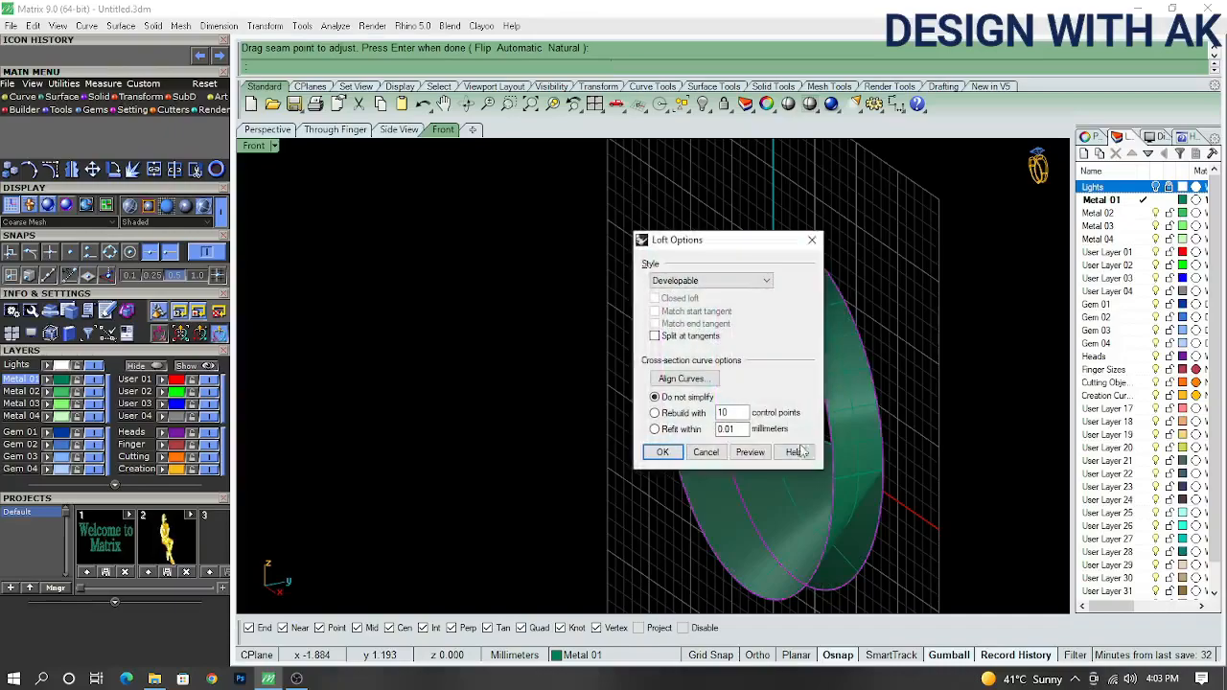
left_click(727, 280)
left_click(721, 292)
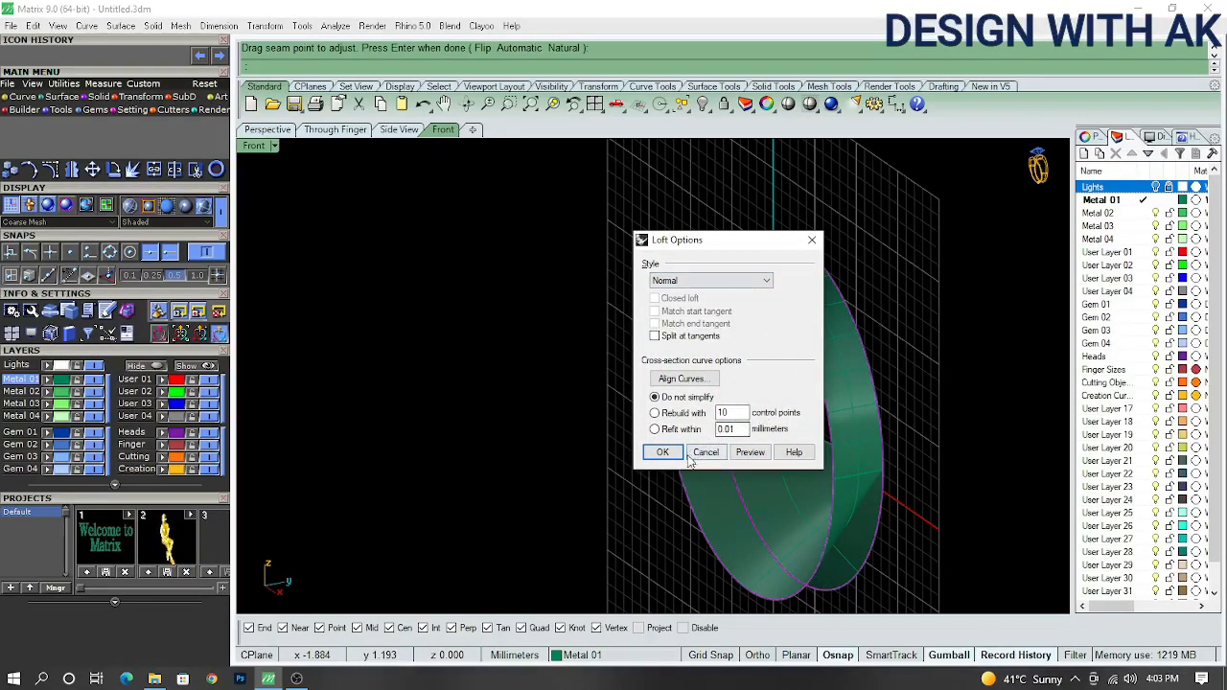
left_click(744, 457)
left_click(660, 455)
- Offset the lofted surface 0.5 mm to both sides as a solid cutter ring
right_click_drag(671, 456, 809, 404)
scroll(848, 328, "up", 5)
left_click(841, 341)
scroll(833, 343, "down", 2)
scroll(835, 341, "down", 5)
key("ctrl+F2")
type("o")
key("Return")
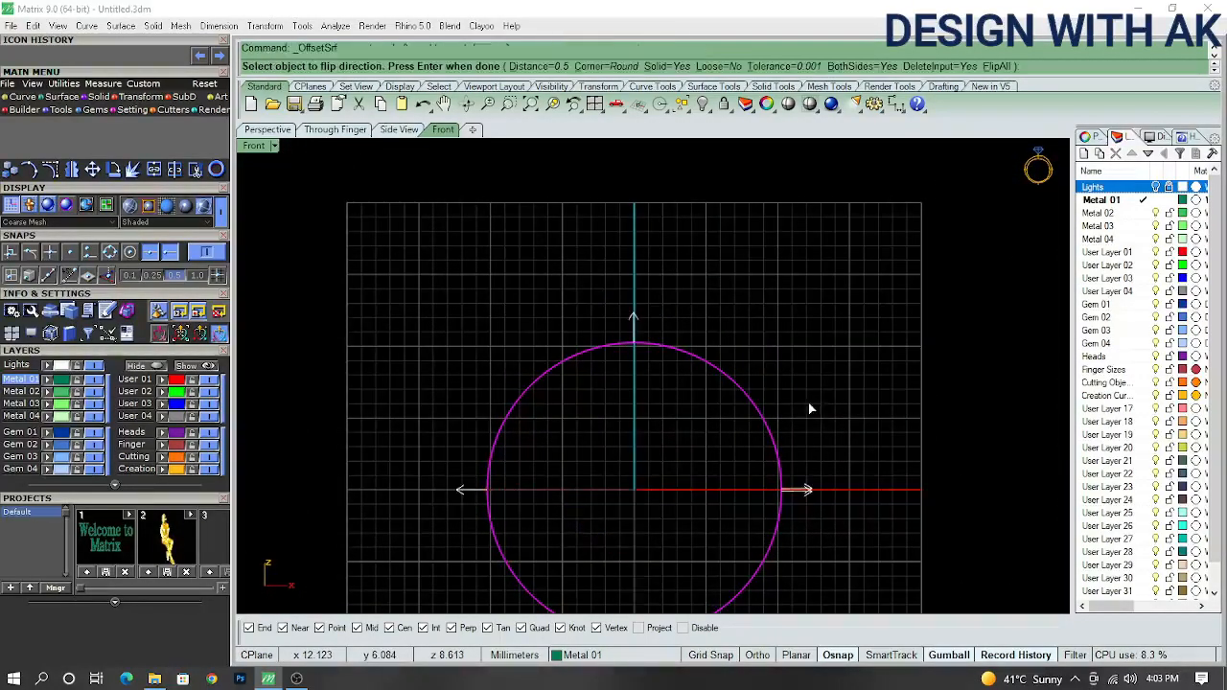
key("Return")
key("Return")
key("Escape")
- Show the hidden ring band and subtract the cutter ring from it with a Boolean difference to recess the centre
key("ctrl+alt+h")
scroll(758, 337, "up", 8)
right_click_drag(759, 345, 699, 438, "ctrl+shift")
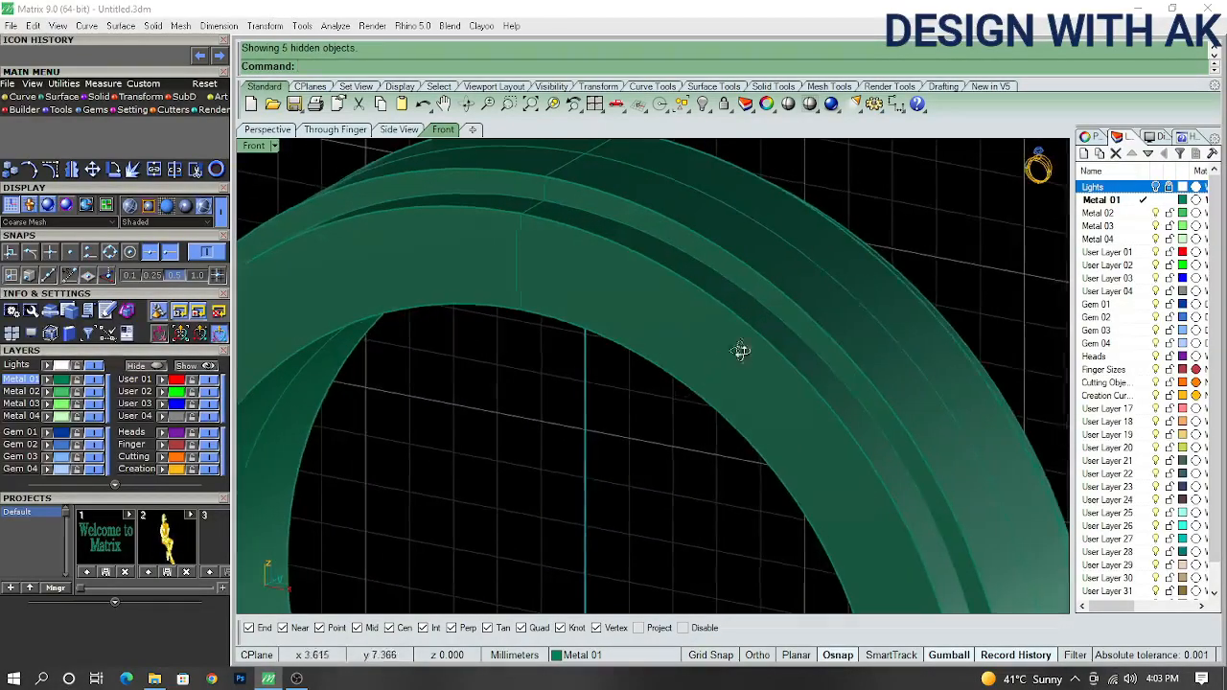
right_click_drag(743, 354, 808, 323, "ctrl+shift")
left_click(818, 313)
scroll(779, 352, "down", 4)
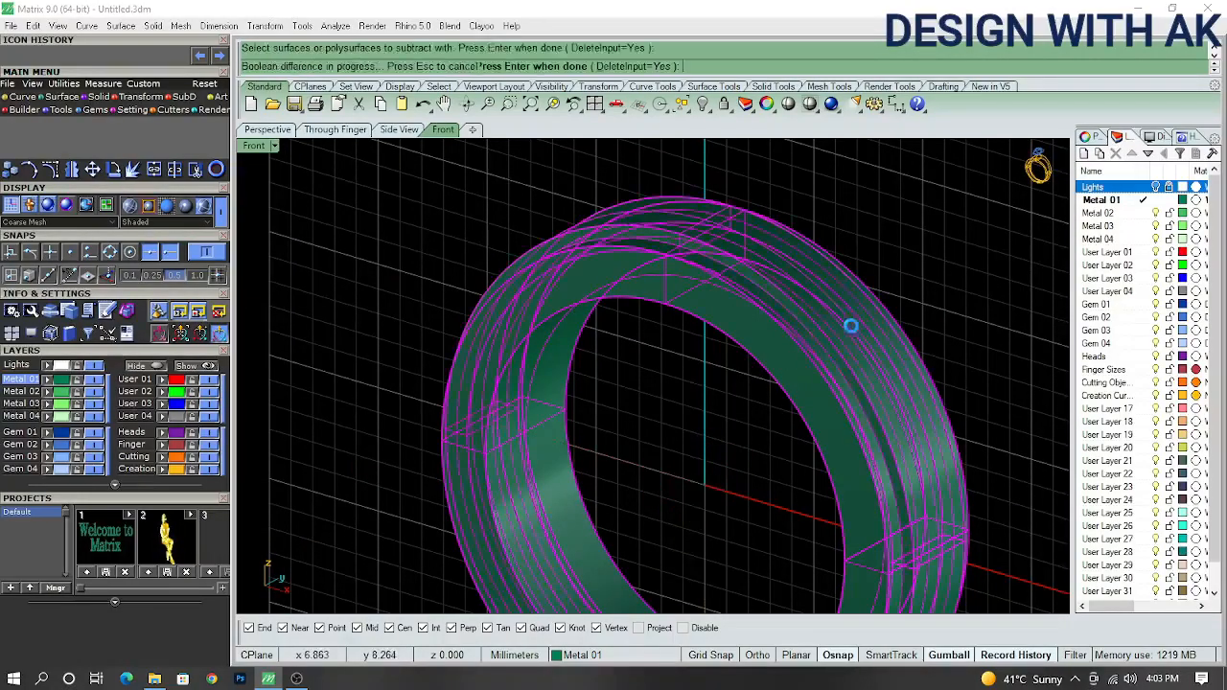
key("Return")
- Fillet the band's outer rim and groove edges, applying one radius to all handles
scroll(863, 341, "up", 6)
scroll(892, 365, "down", 6)
right_click_drag(1020, 401, 151, 384)
key("Return")
scroll(965, 391, "up", 7)
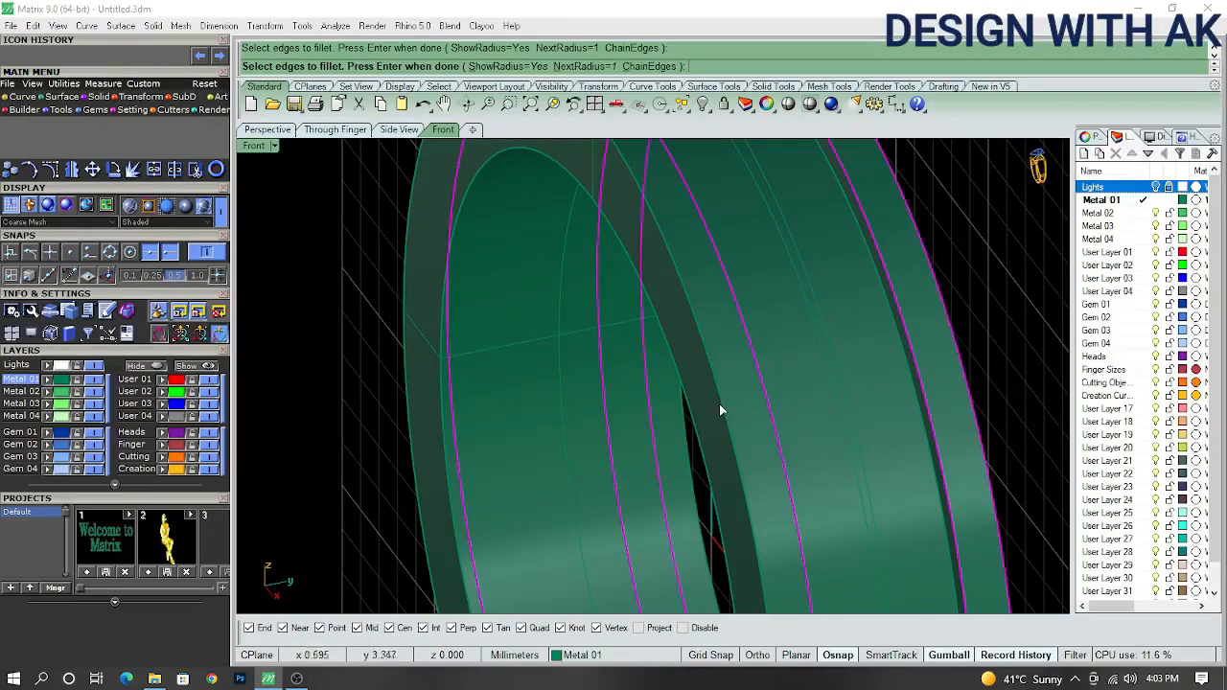
scroll(724, 405, "down", 5)
key("Return")
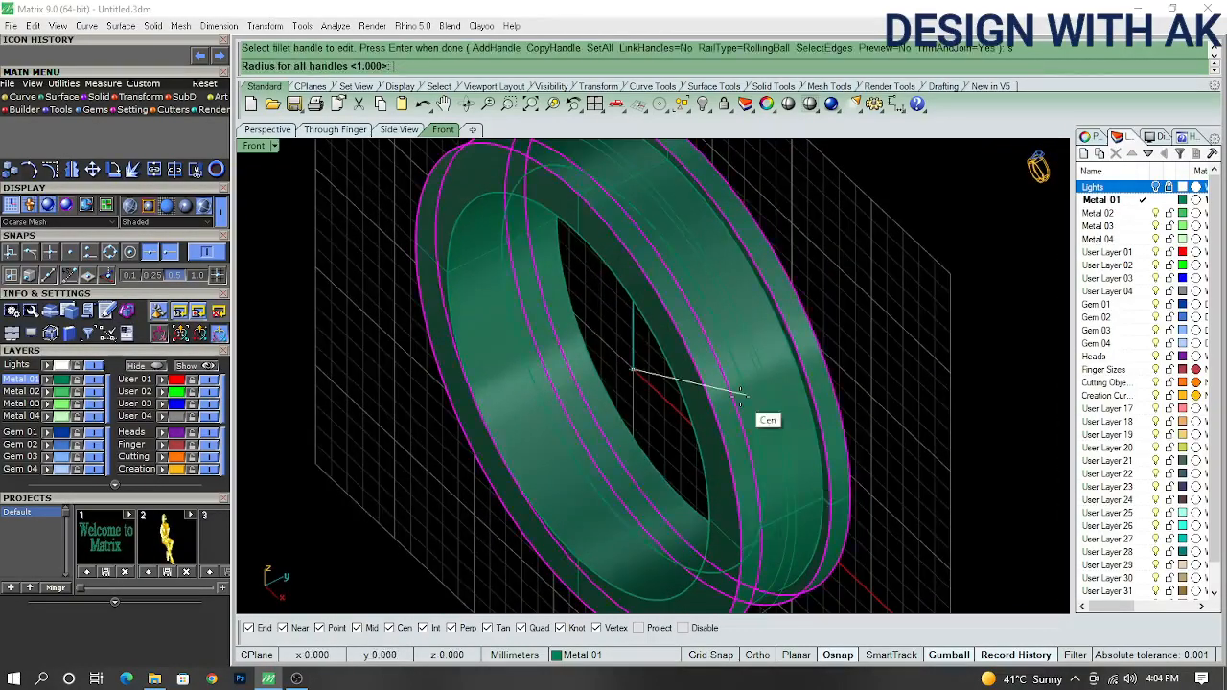
type("2")
key("Return")
key("Return")
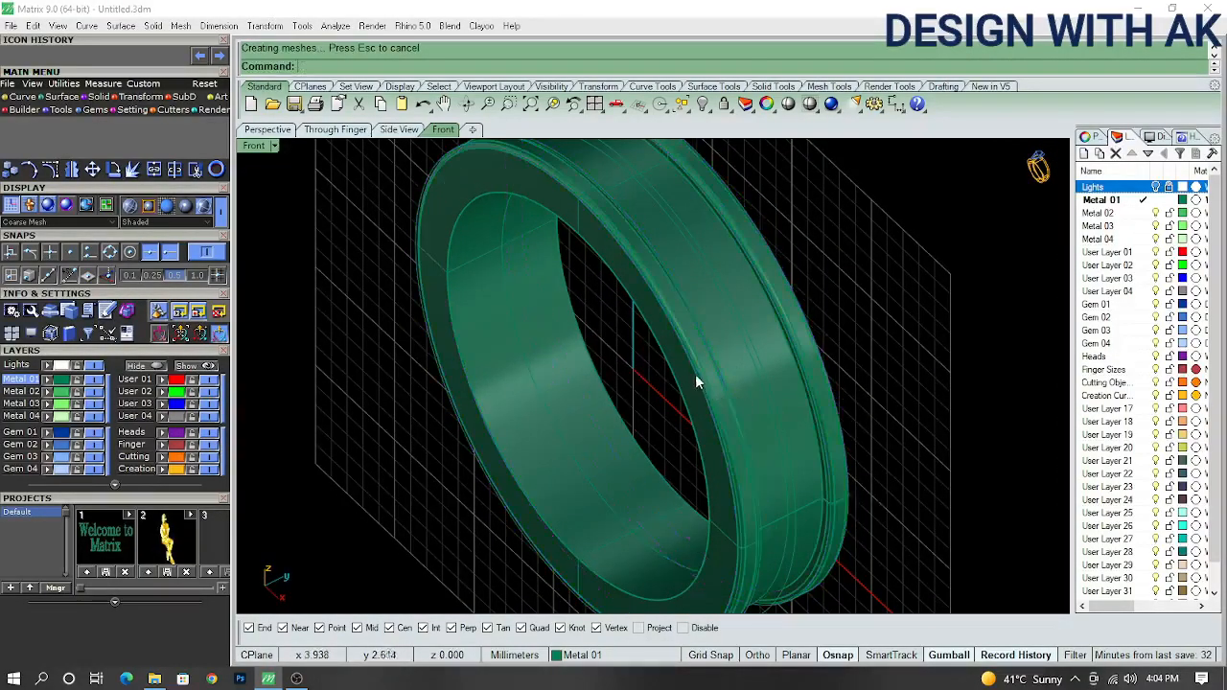
- Show the recessed band from the top and switch the Lights layer with the reference picture back on
scroll(655, 381, "up", 5)
right_click_drag(655, 382, 694, 466)
key("F5")
right_click_drag(510, 374, 743, 416)
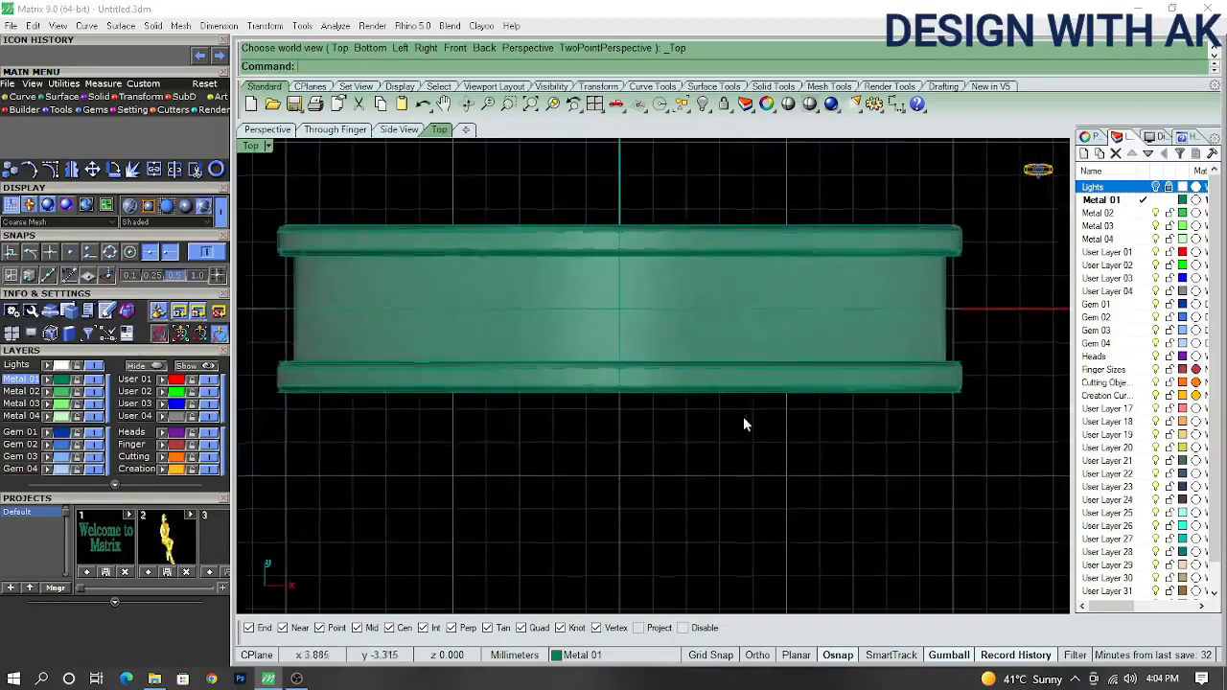
scroll(688, 392, "down", 3)
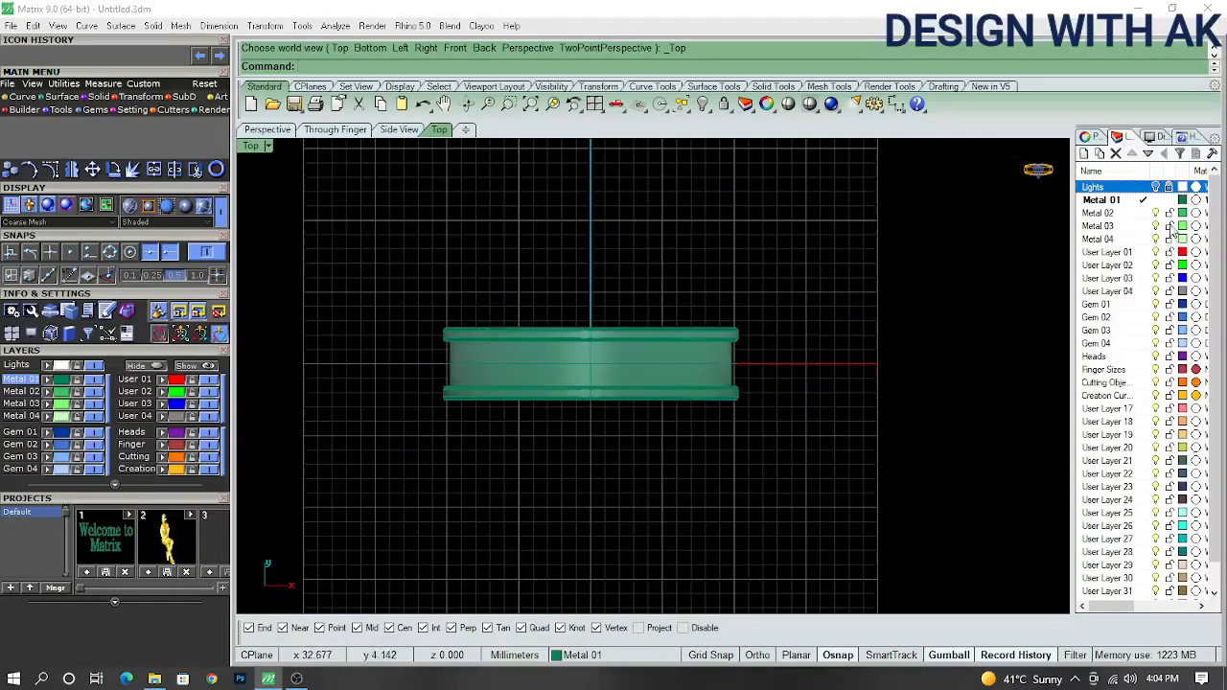
left_click(1155, 187)
- Examine the shape and direction of the braided strands in the reference picture
scroll(487, 283, "up", 10)
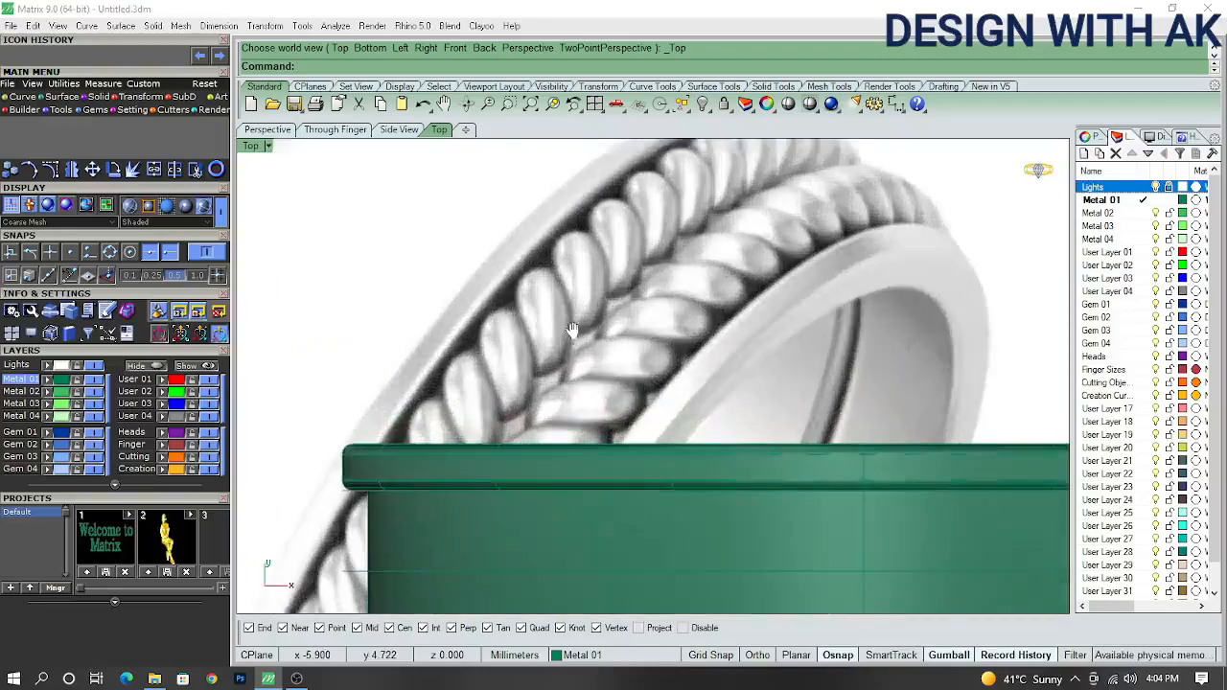
right_click_drag(563, 332, 594, 311)
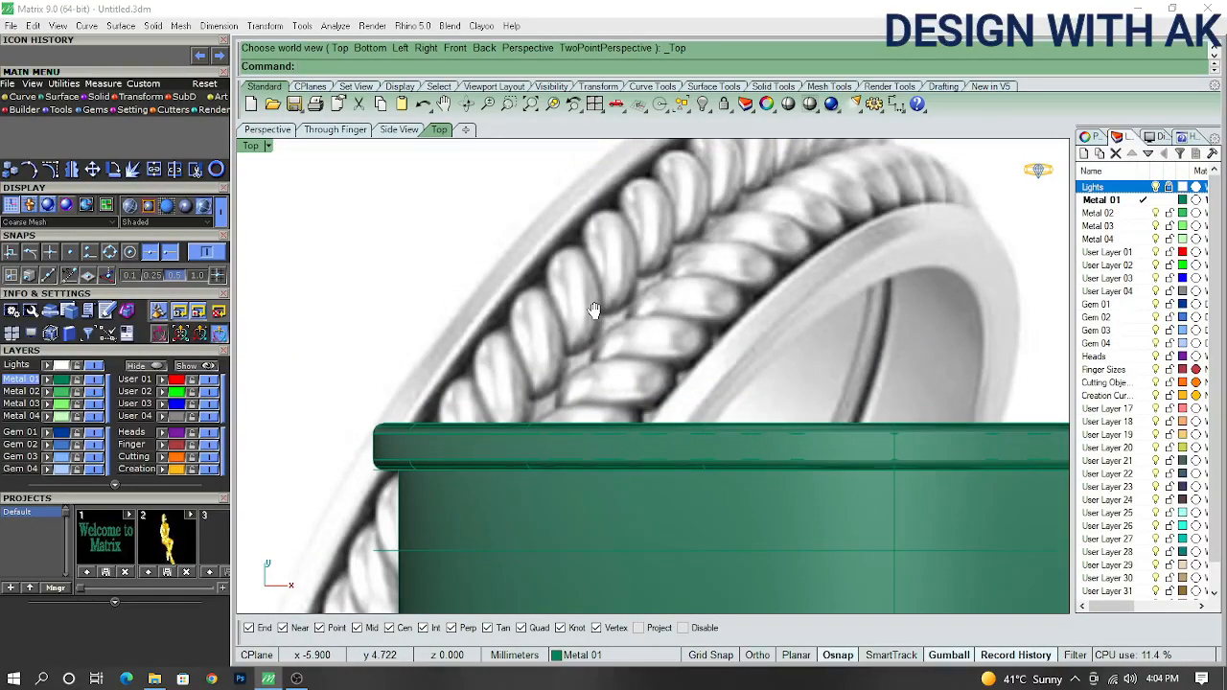
scroll(605, 303, "down", 6)
right_click_drag(737, 327, 668, 287)
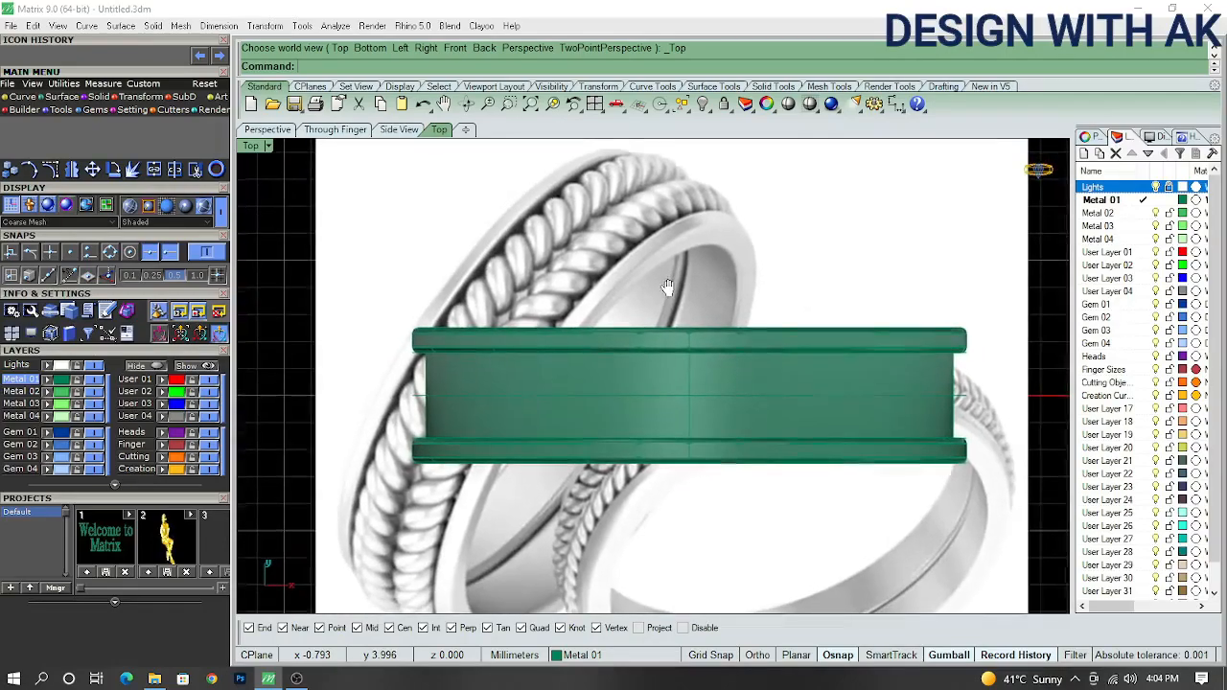
scroll(532, 270, "up", 5)
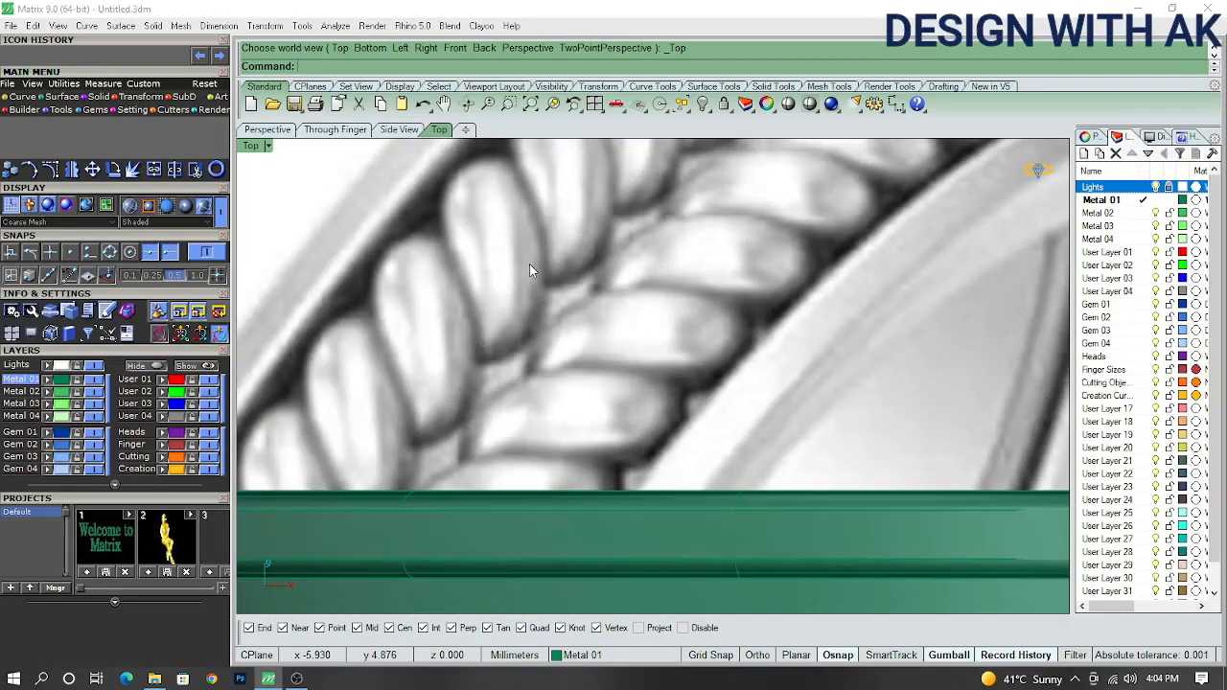
scroll(716, 341, "down", 7)
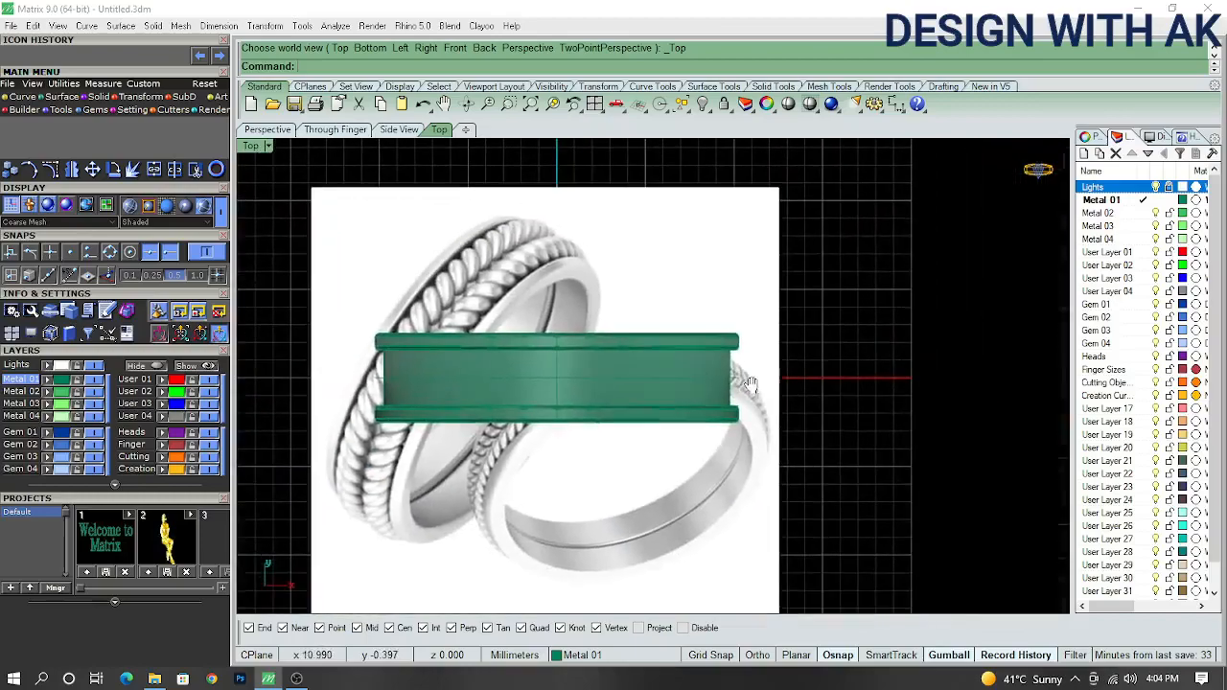
right_click_drag(699, 430, 745, 410)
- In the right view, draw a small circle beside the upper part of the band
key("ctrl+F3")
right_click_drag(794, 335, 707, 435)
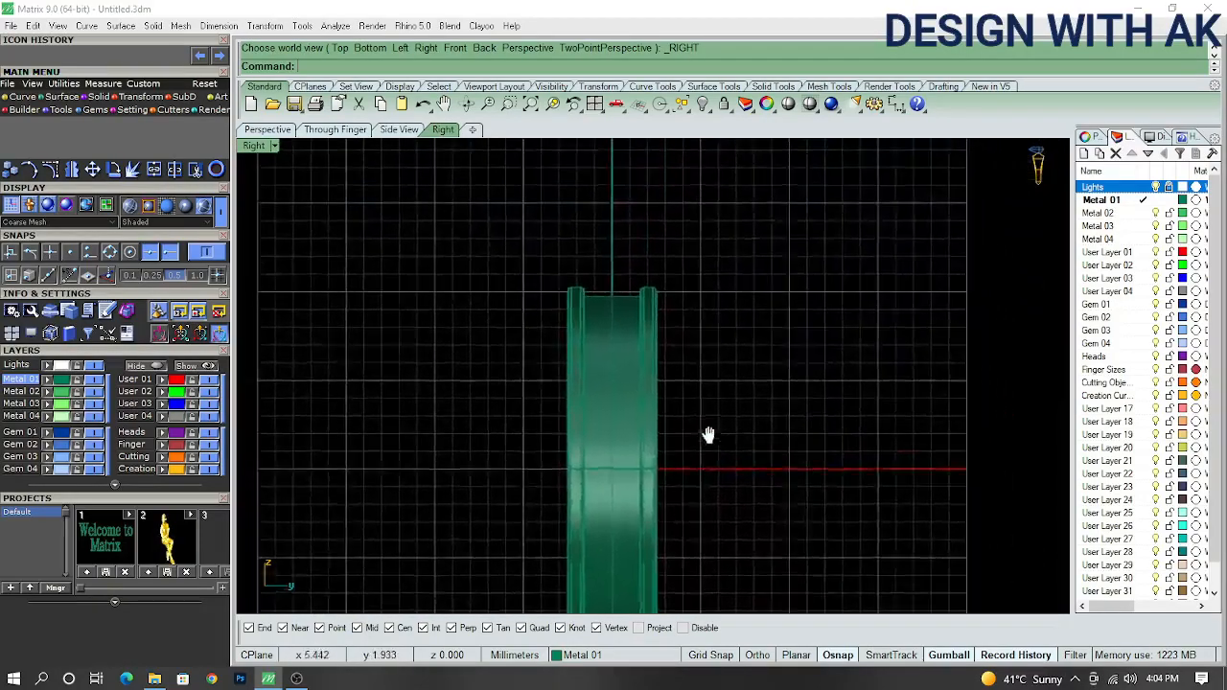
scroll(746, 372, "up", 8)
type("C")
key("Return")
left_click(724, 352)
scroll(724, 370, "up", 4)
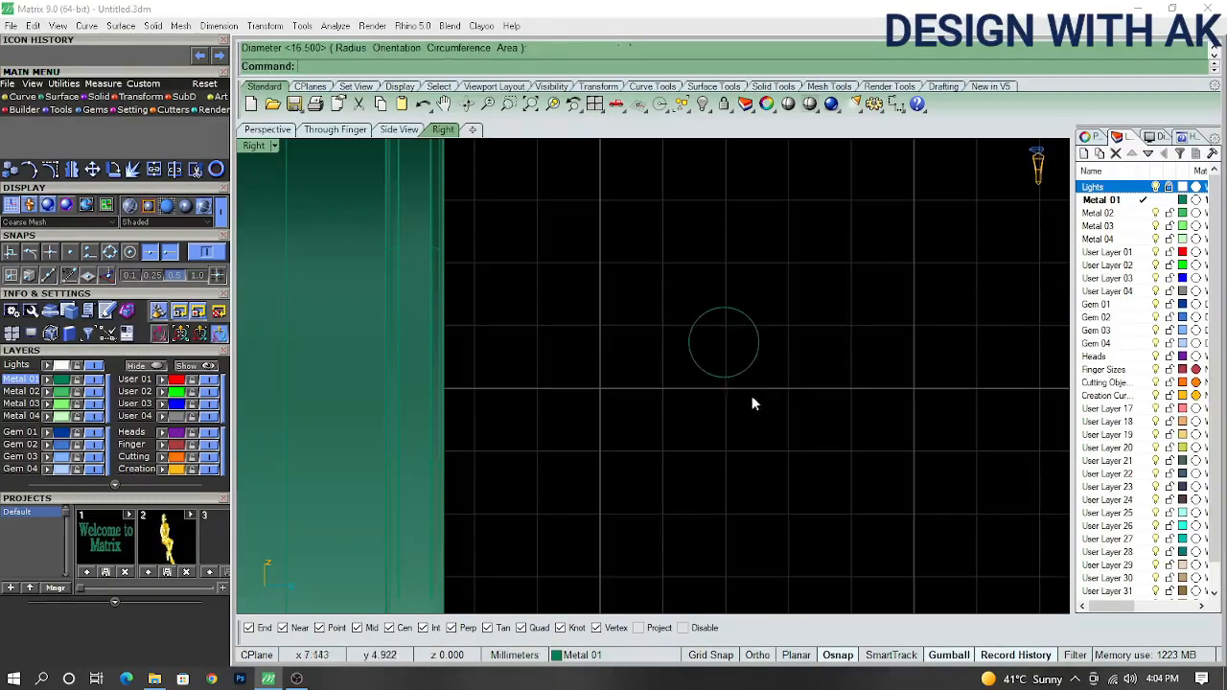
- Enlarge the small circle beside the band and pipe it with a 0.30 radius to form a closed ring
right_click_drag(752, 356, 737, 380)
left_click_drag(713, 403, 686, 384, "shift")
right_click_drag(745, 411, 759, 451)
type("PI")
key("Return")
type(".30")
key("Return")
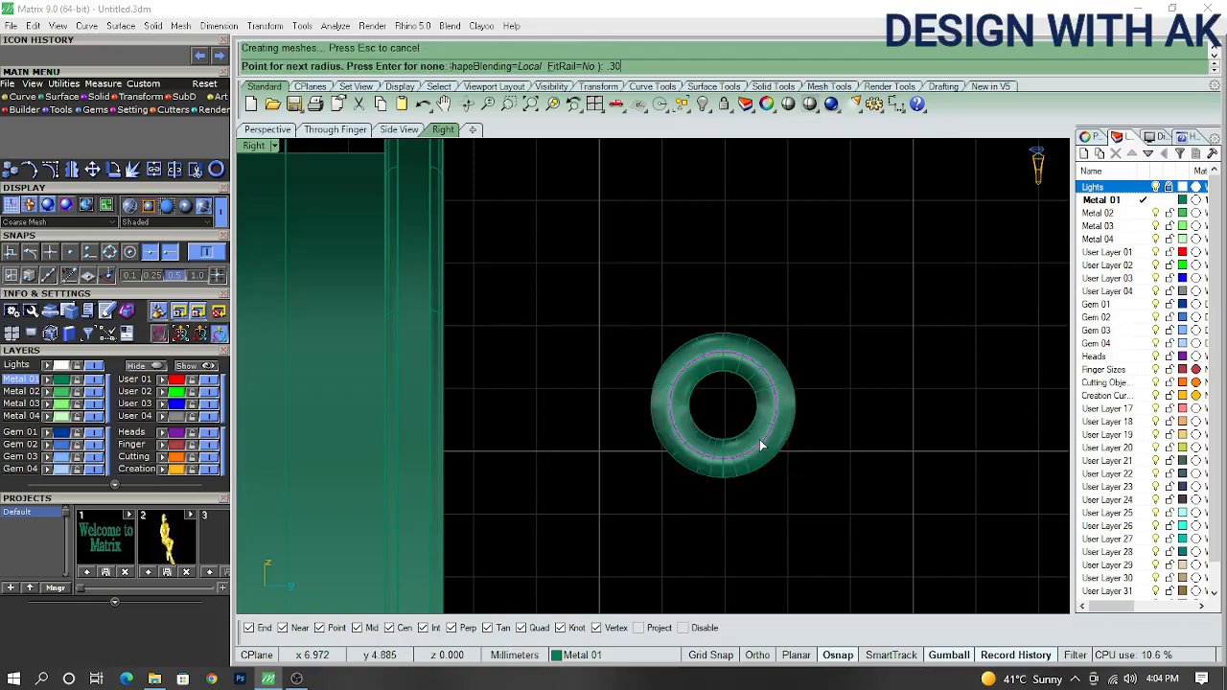
- Select the piped ring with its circle and move both onto the top of the band
left_click_drag(866, 469, 741, 398)
scroll(802, 444, "down", 8)
right_click_drag(802, 444, 794, 470)
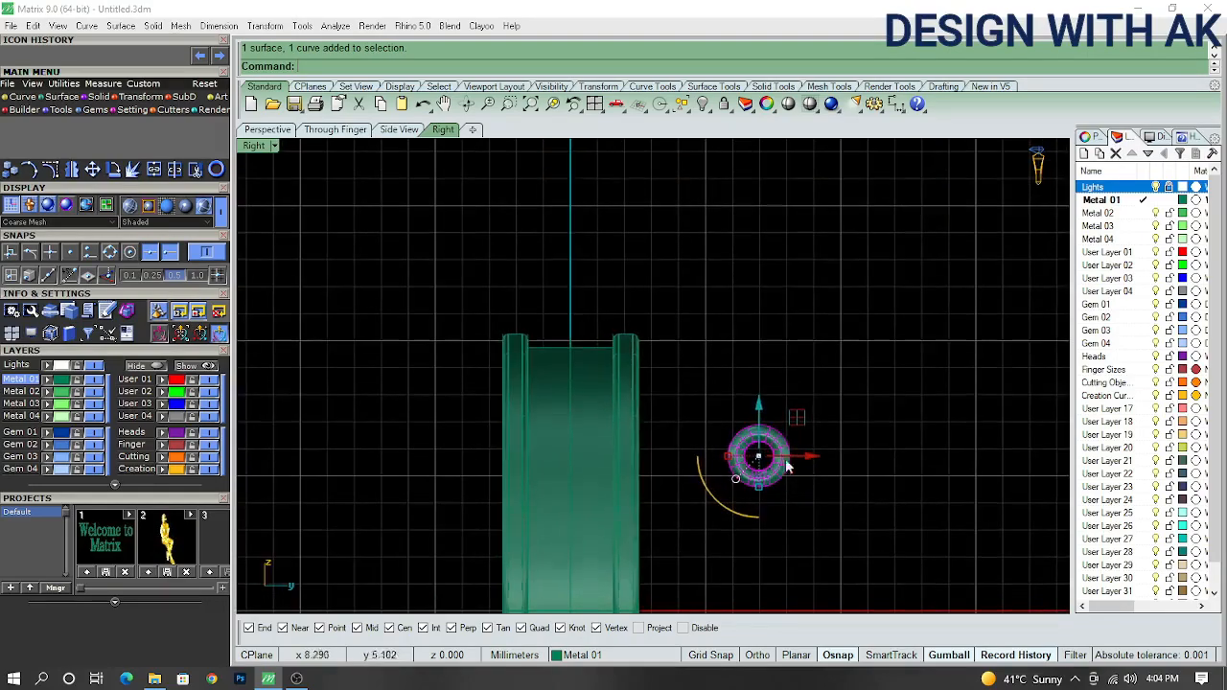
left_click_drag(802, 421, 597, 293)
scroll(573, 320, "up", 10)
key("ctrl+F1")
- In the top view, rotate the piped ring to lie along the band and place it against the groove's upper edge
right_click_drag(614, 350, 648, 382)
scroll(648, 381, "down", 8)
right_click_drag(621, 459, 645, 433)
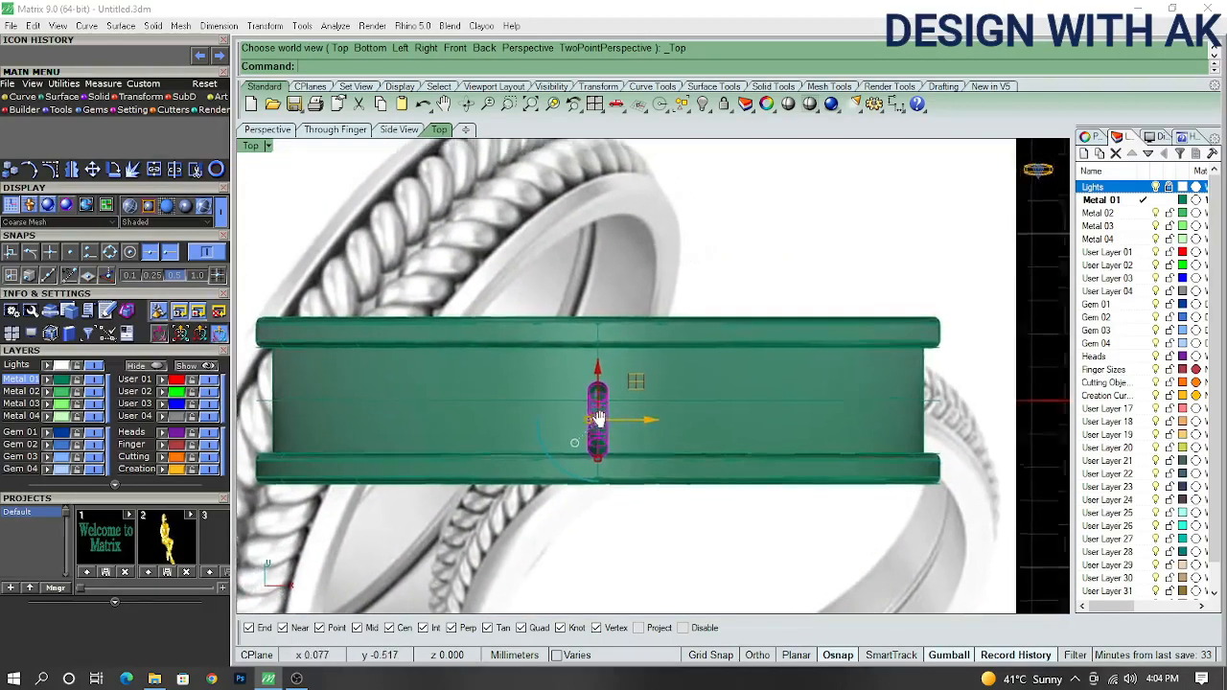
scroll(590, 428, "up", 4)
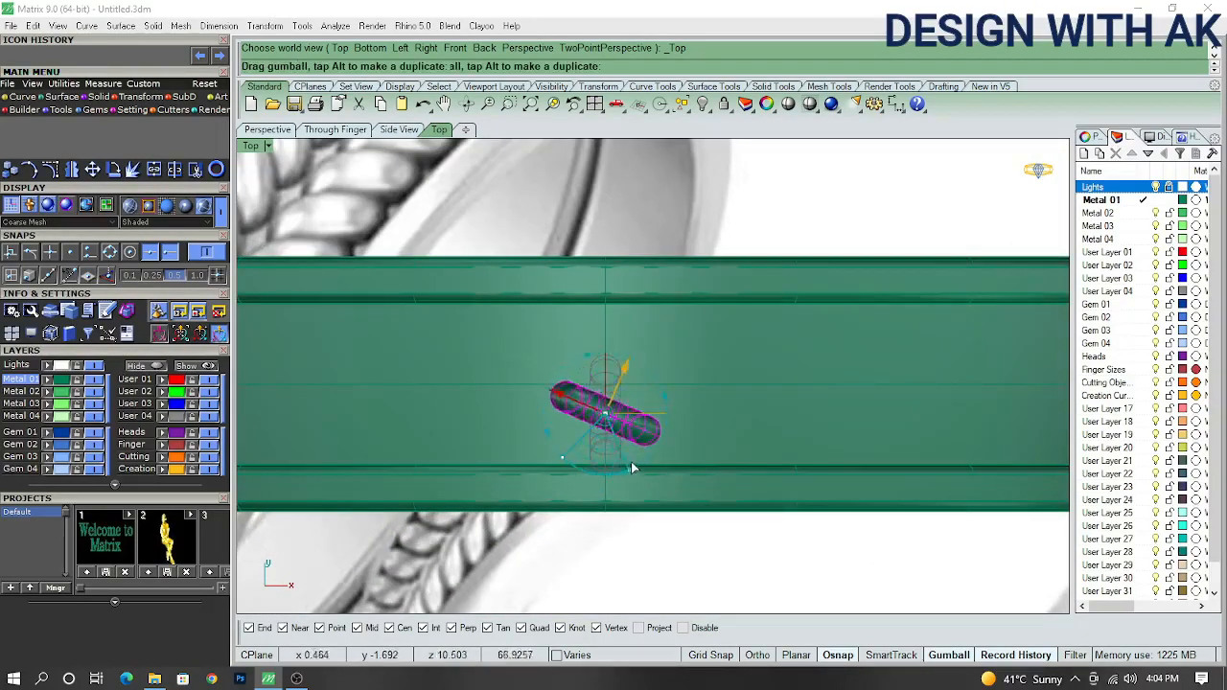
left_click_drag(610, 374, 607, 277)
scroll(602, 336, "up", 6)
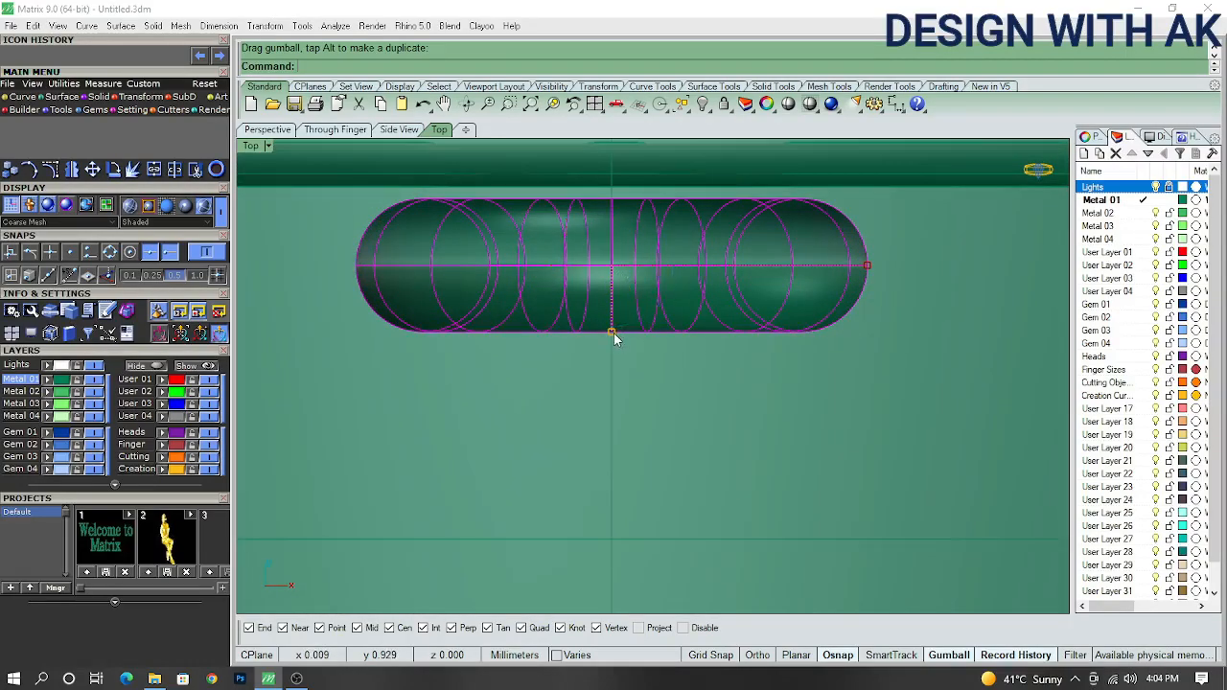
scroll(637, 370, "down", 4)
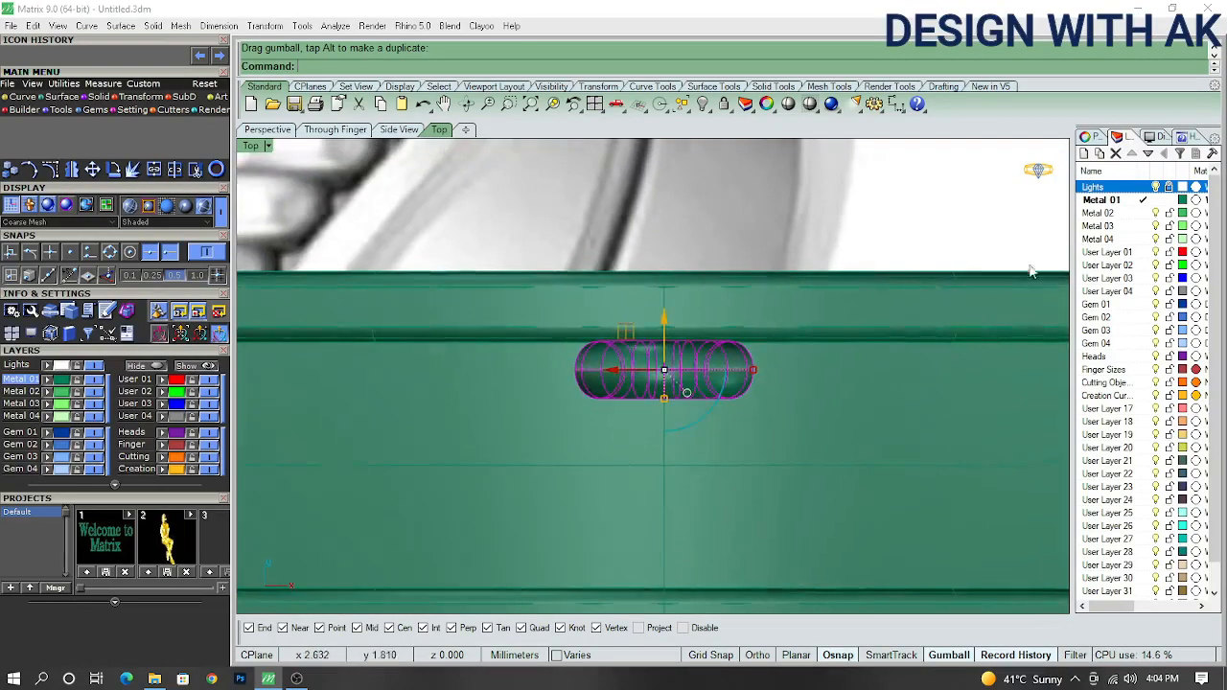
- Assign the piped ring and its circle to the Metal 03 layer
left_click(1100, 140)
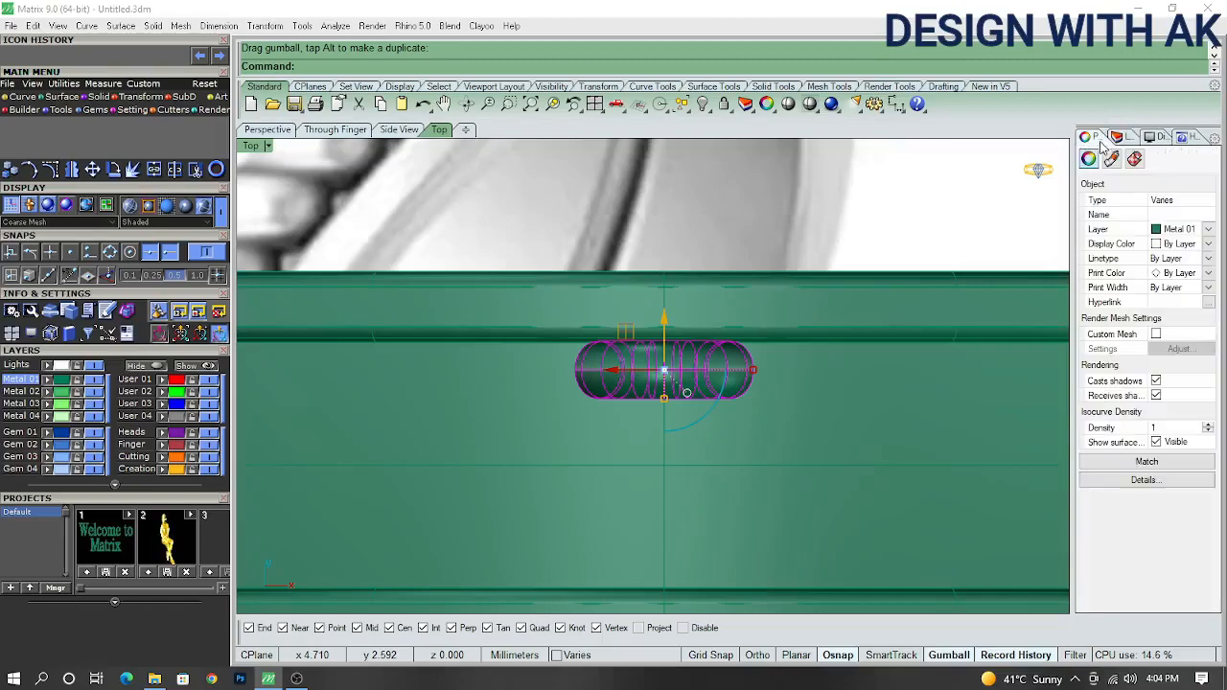
left_click(1181, 230)
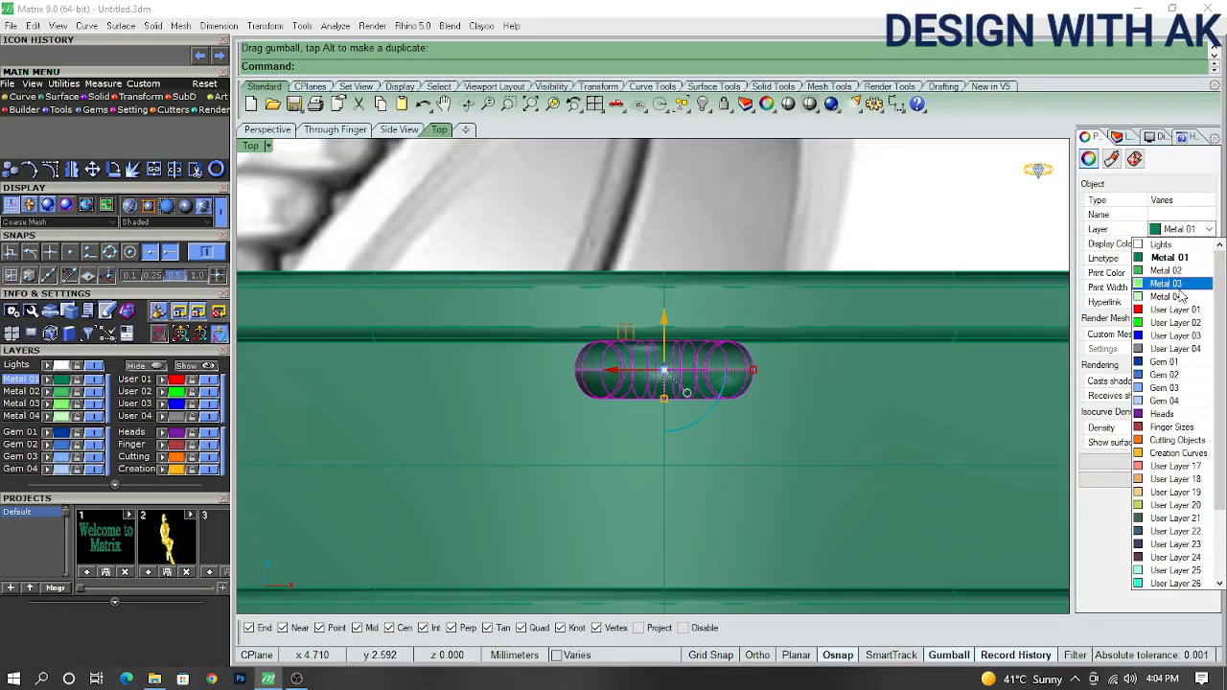
left_click(1179, 287)
left_click(860, 213)
scroll(773, 258, "down", 5)
right_click_drag(836, 293, 766, 298)
right_click_drag(659, 321, 684, 346)
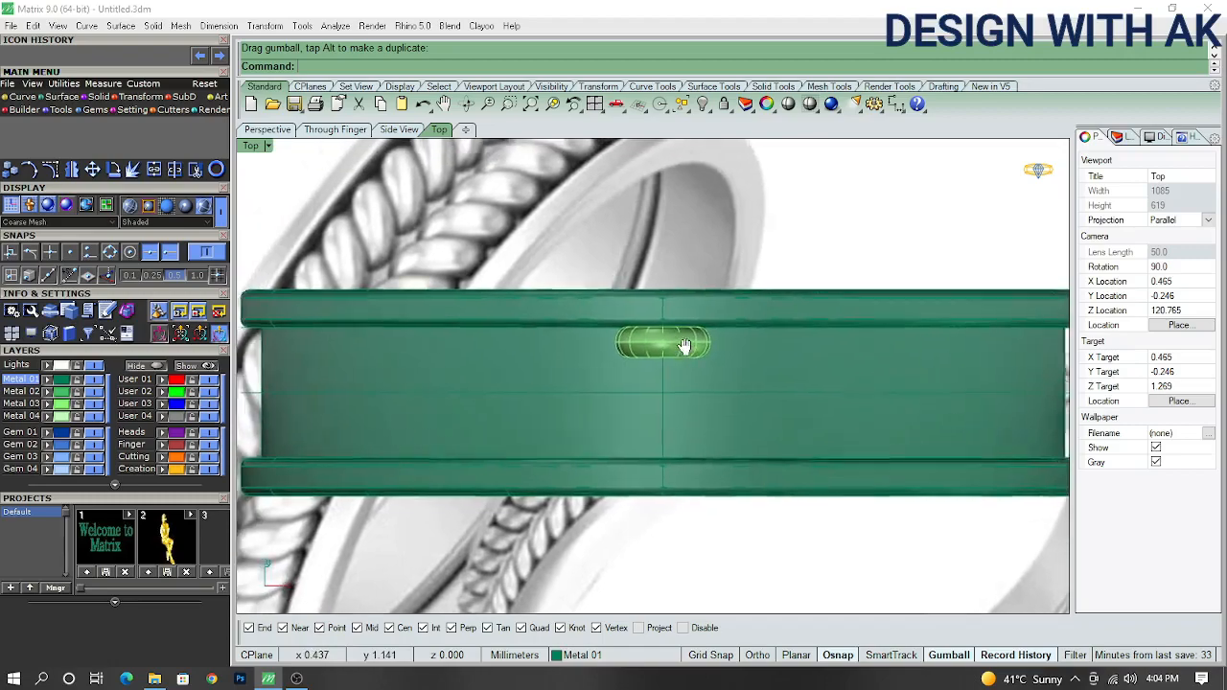
- Select only the piped surface, scale it up, thicken it across the groove and realign it with the groove edge
scroll(645, 349, "up", 2)
left_click(670, 347)
scroll(671, 351, "down", 3)
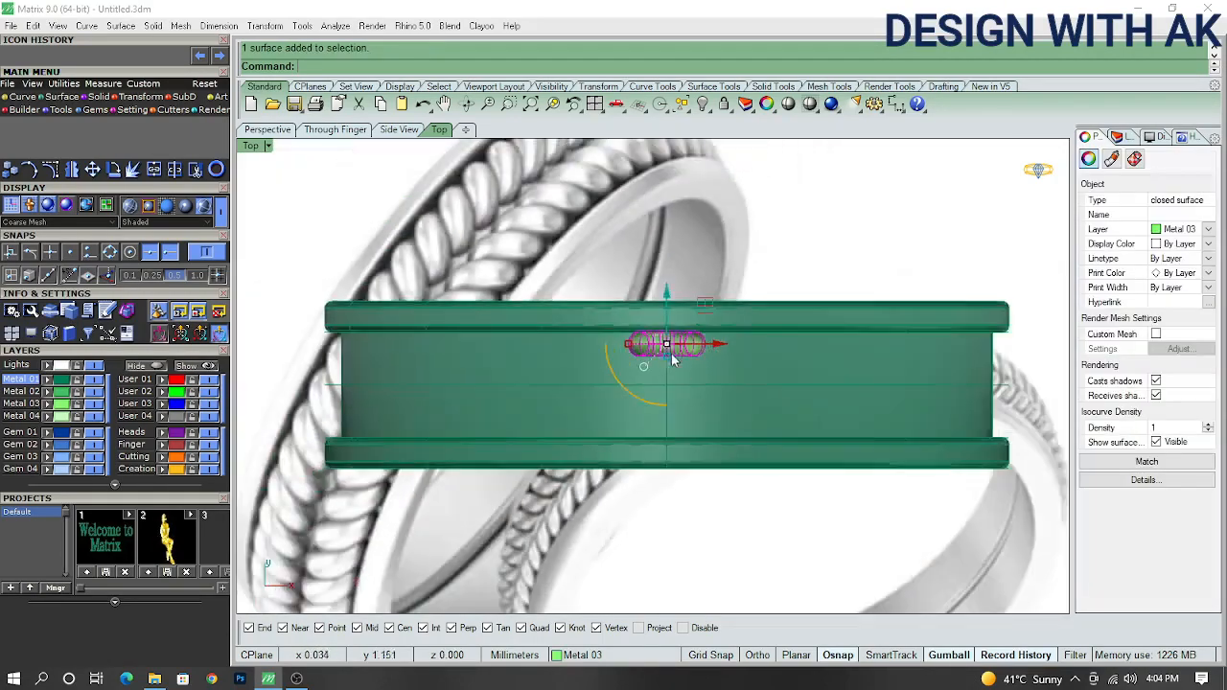
scroll(670, 351, "up", 4)
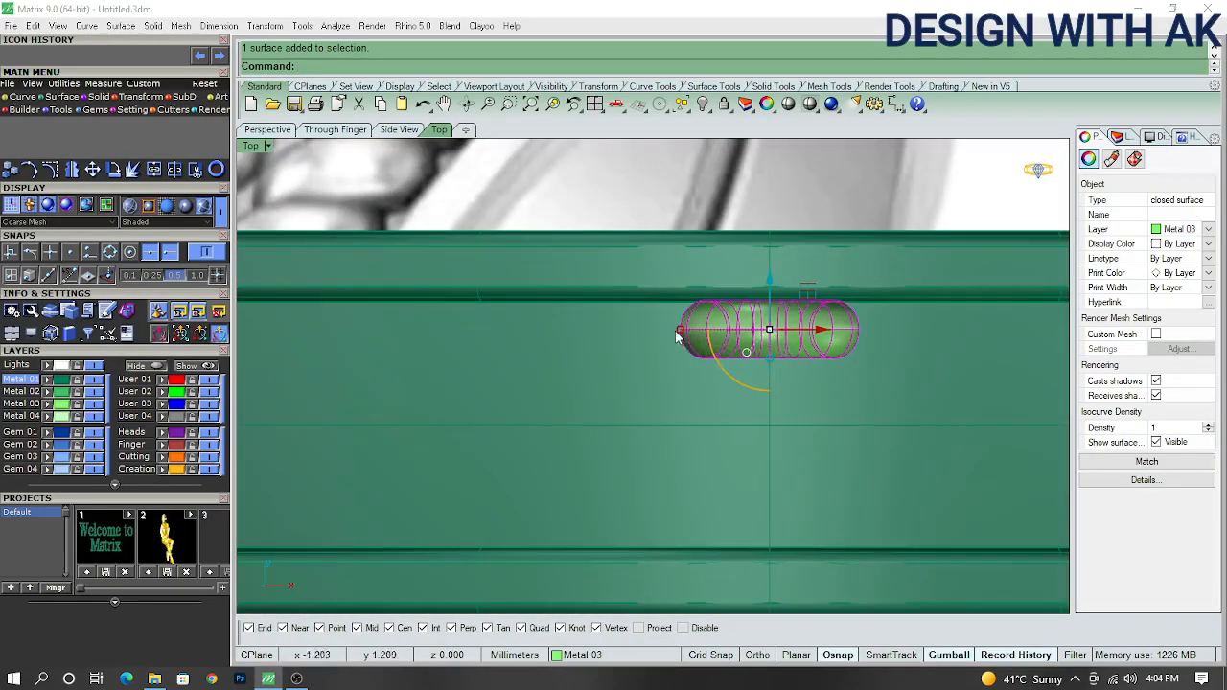
left_click_drag(680, 331, 683, 353, "shift")
left_click_drag(768, 367, 769, 375)
left_click_drag(765, 294, 765, 310)
right_click_drag(711, 347, 625, 355)
- In the right view, lower the piped ring into the band's groove and return to the top view
scroll(812, 307, "down", 7)
key("ctrl+F1")
right_click_drag(819, 323, 698, 363)
key("ctrl+F3")
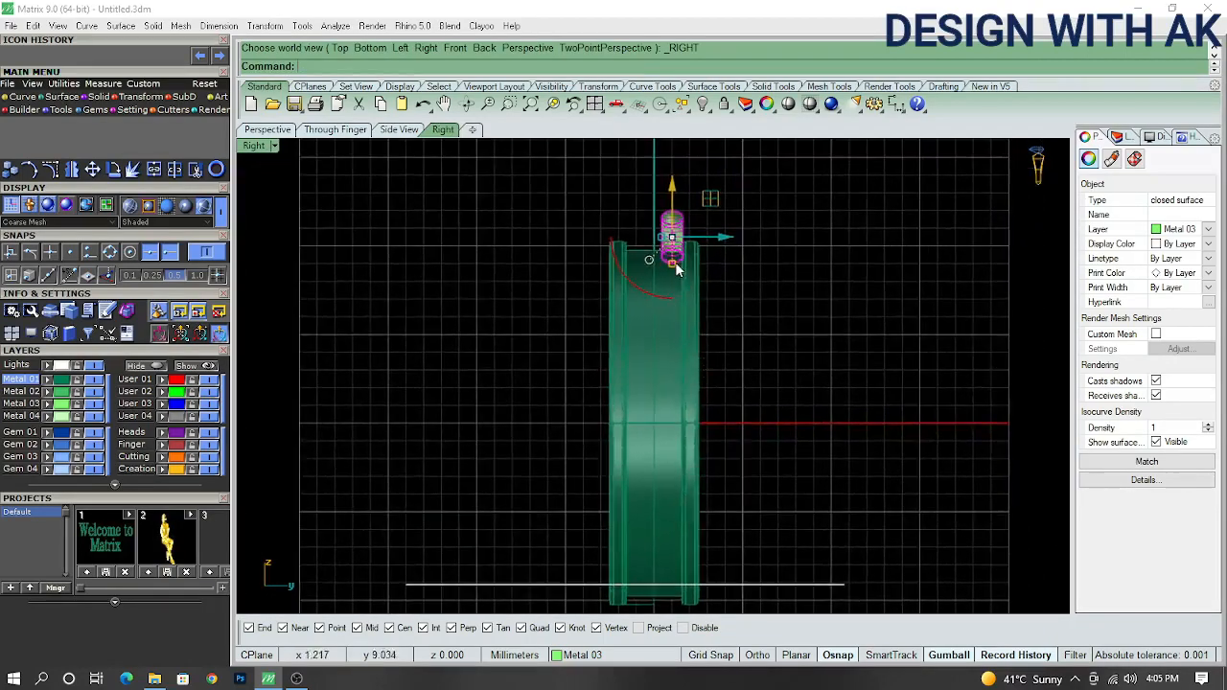
scroll(676, 271, "up", 5)
left_click_drag(656, 219, 652, 263)
key("ctrl+F1")
right_click_drag(684, 348, 624, 354)
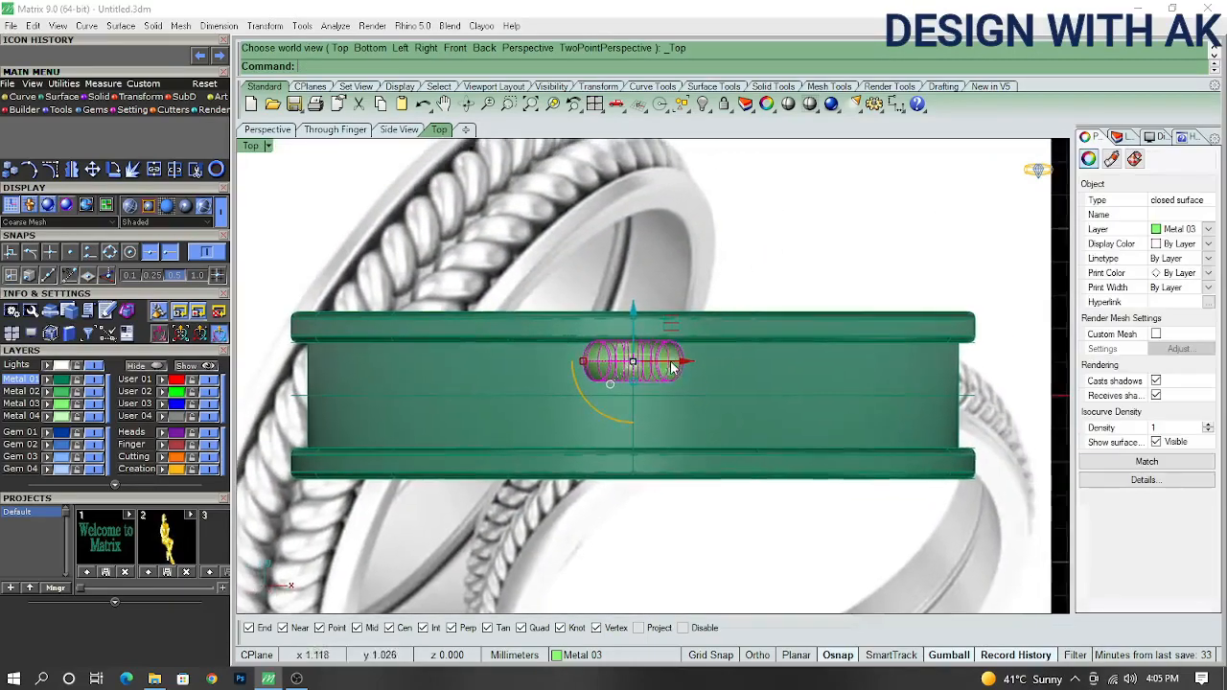
- Cage-edit the piped ring and shift its two ends in opposite directions to make a slanted, curved strand
scroll(644, 371, "up", 4)
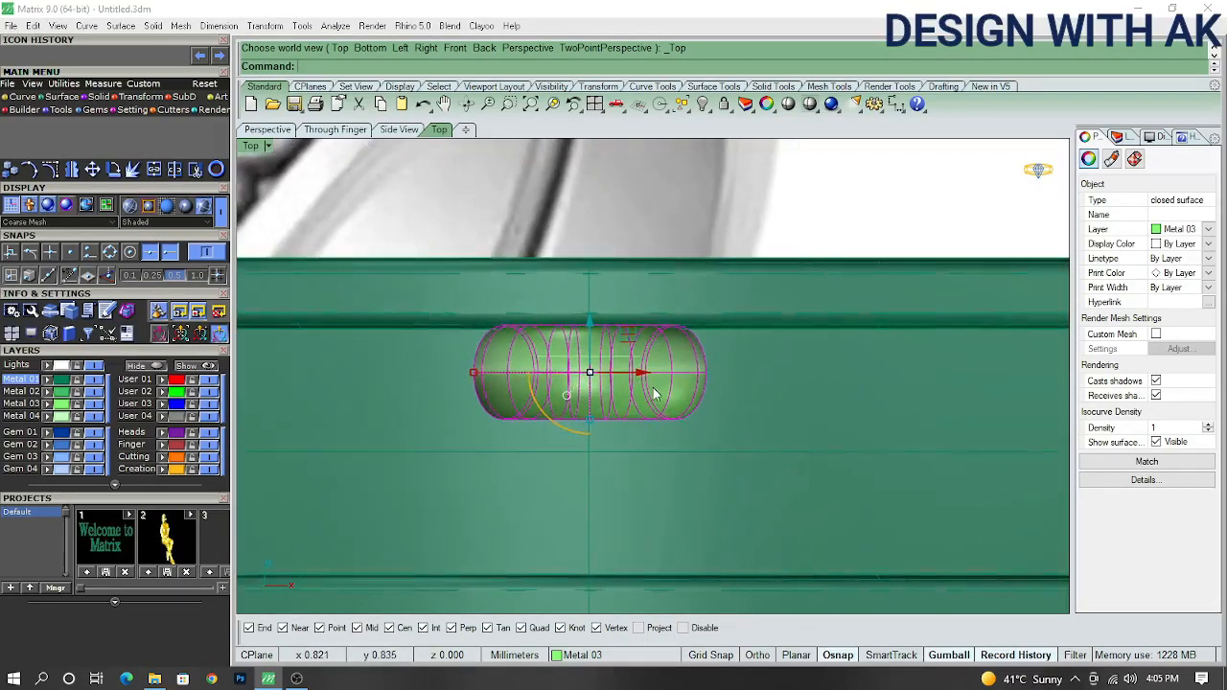
key("Return")
key("Return")
key("Return")
right_click_drag(609, 378, 573, 382)
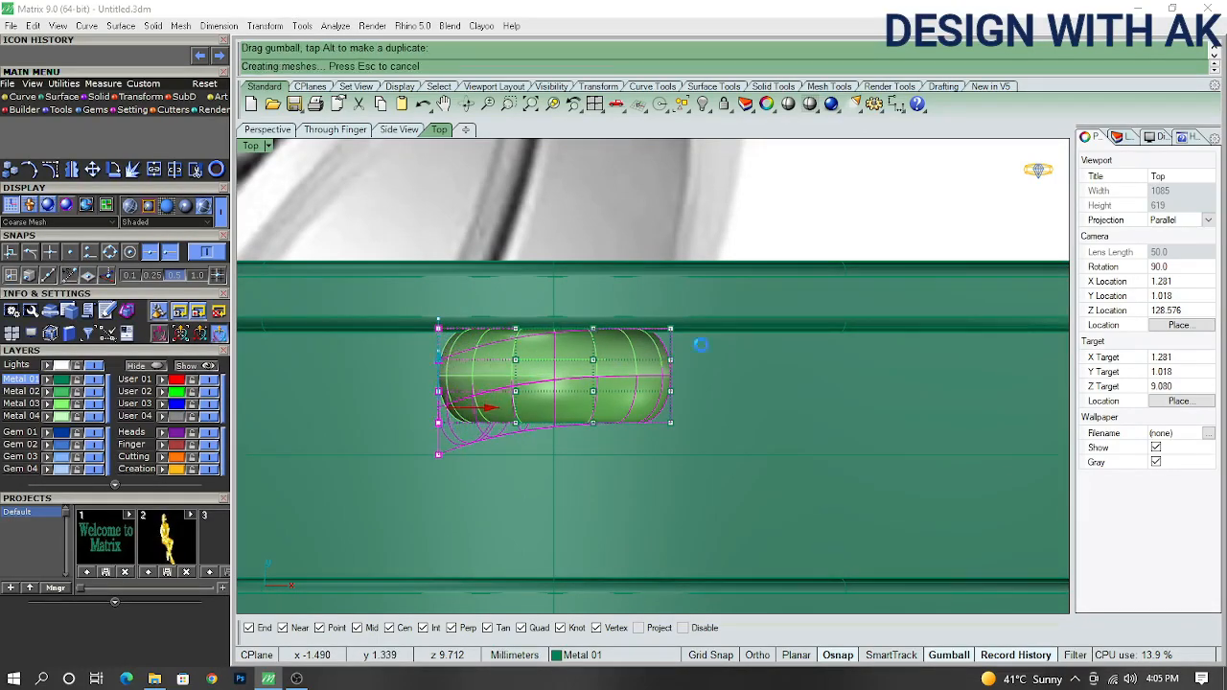
left_click_drag(677, 356, 677, 358)
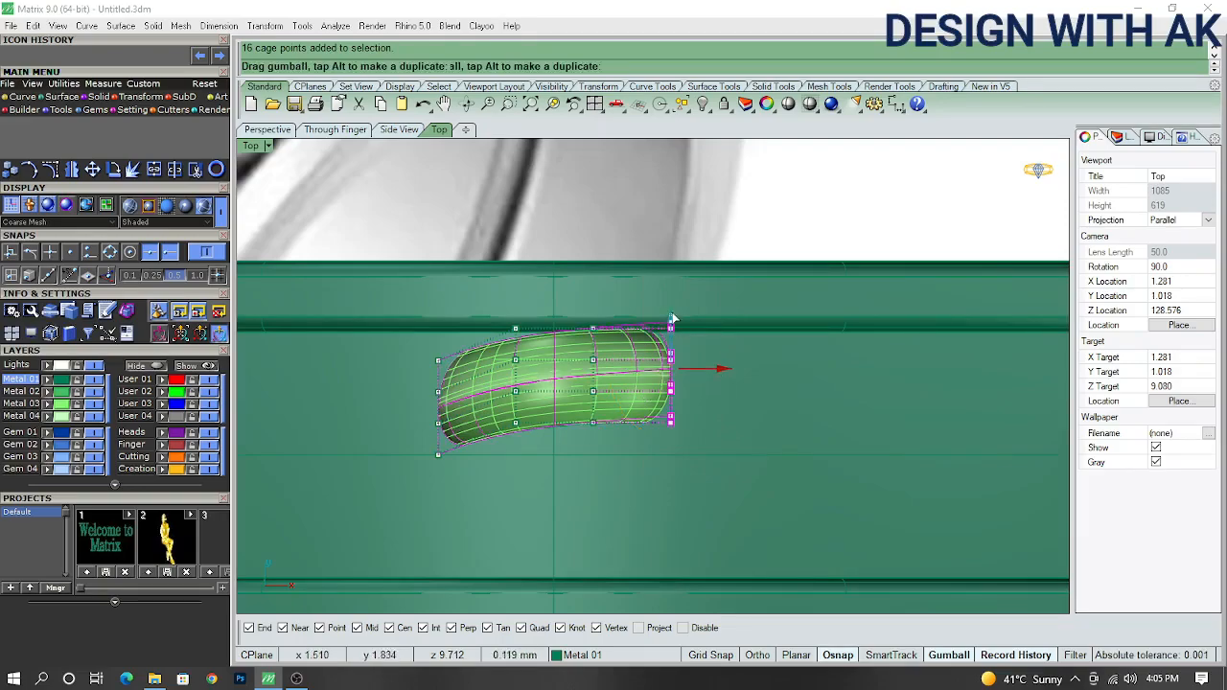
left_click_drag(671, 307, 672, 307)
right_click_drag(621, 356, 648, 339)
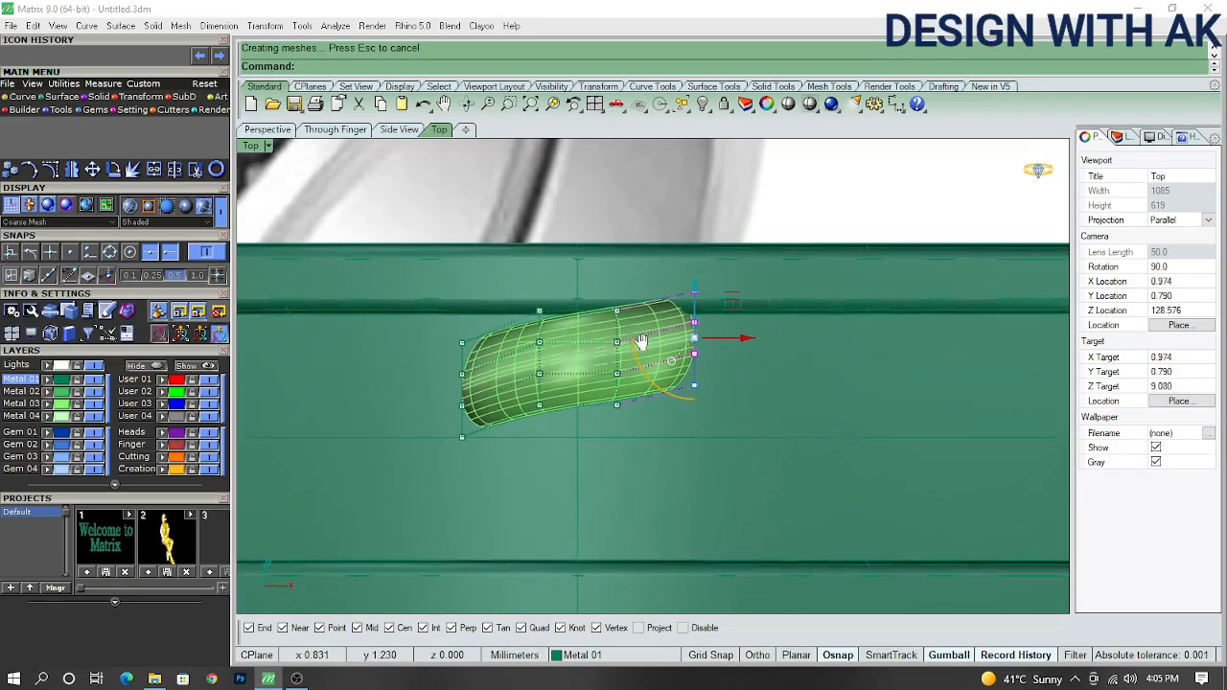
- Check the bent strand in 3D and delete its deformation cage
scroll(589, 370, "up", 4)
right_click_drag(589, 365, 646, 338)
scroll(595, 357, "down", 2)
right_click_drag(566, 381, 474, 261, "ctrl+shift")
scroll(480, 273, "up", 4)
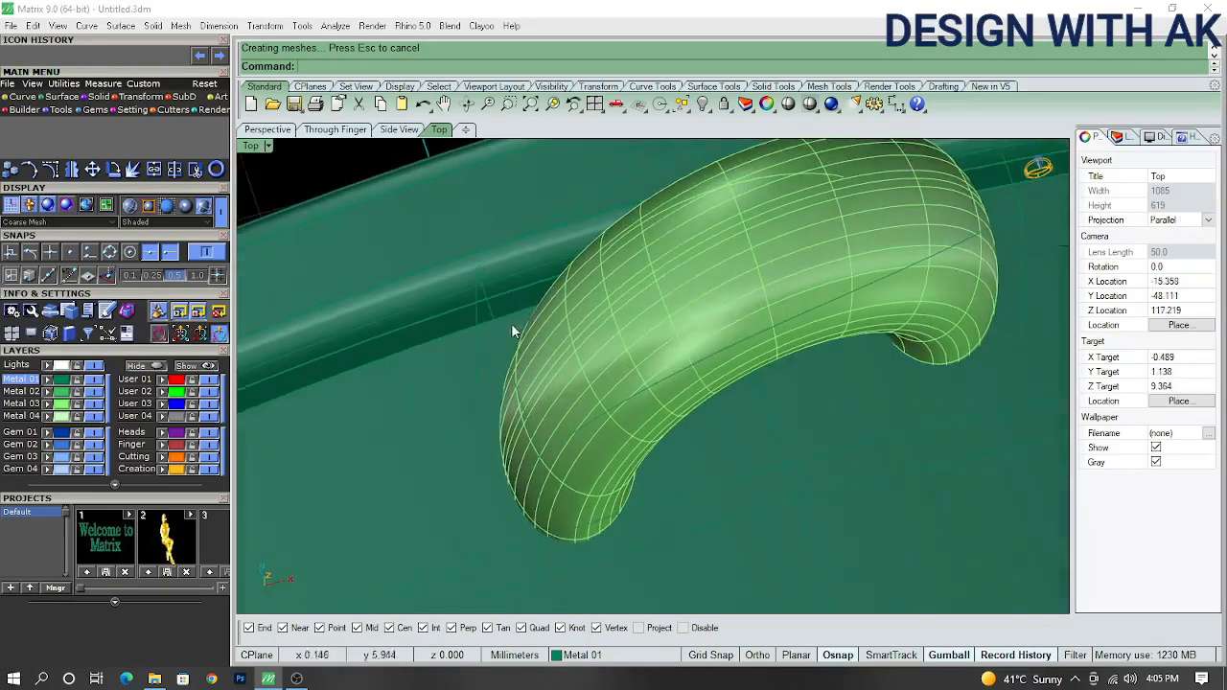
left_click(501, 325)
scroll(624, 341, "down", 3)
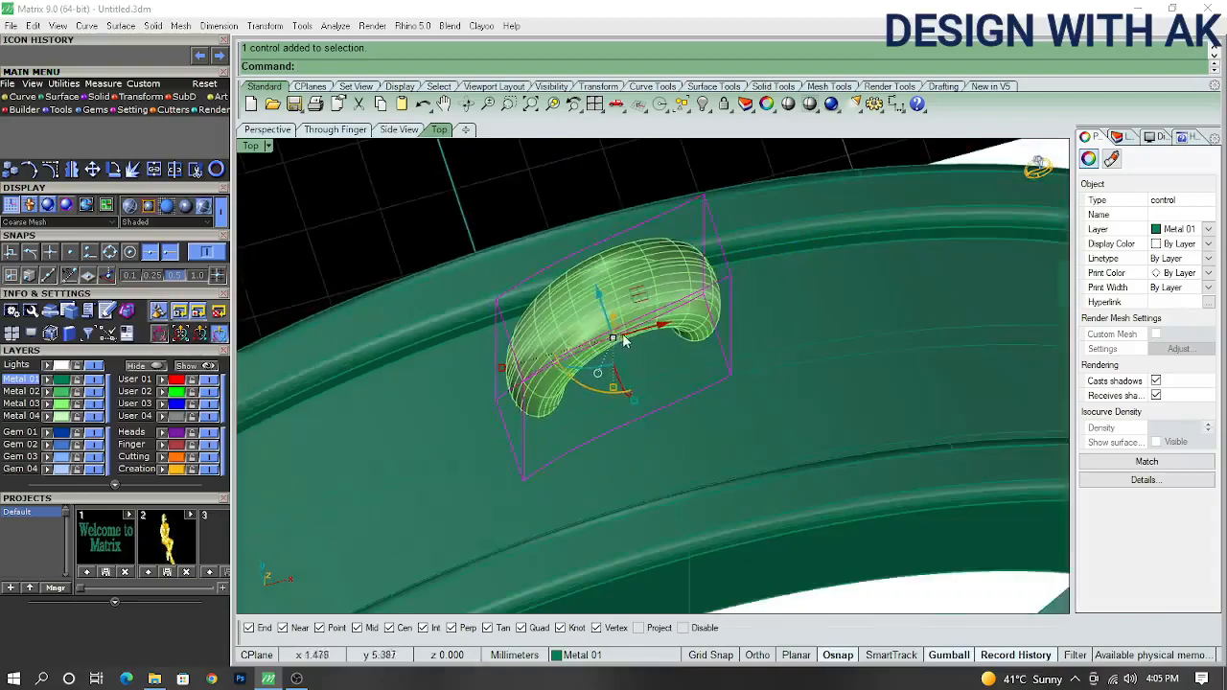
key("Delete")
- In the front view, reduce the strand's height with a vertical scale and return to the top view
right_click_drag(625, 330, 644, 259, "ctrl+shift")
left_click(635, 251)
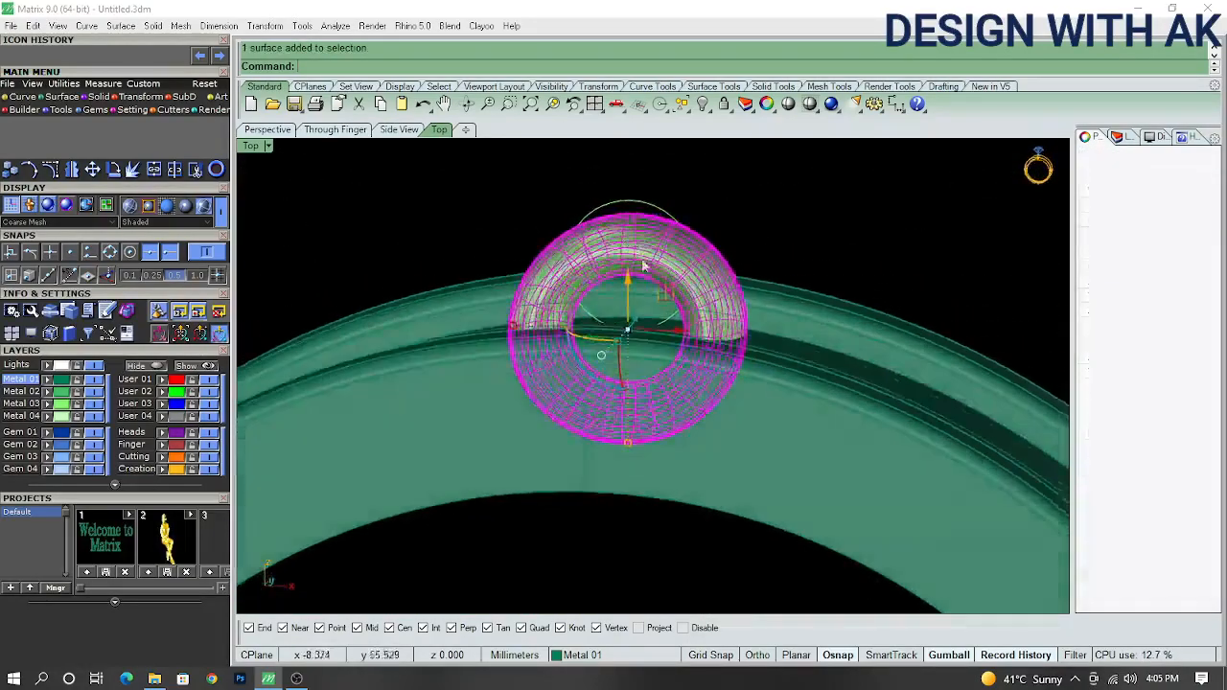
key("ctrl+F2")
left_click_drag(644, 410, 644, 375)
scroll(647, 231, "up", 4)
key("ctrl+F1")
key("Escape")
right_click_drag(723, 276, 695, 305)
- Mirror the strand from the origin across the band's horizontal centreline to create the opposite strand
scroll(662, 296, "down", 8)
left_click(586, 296)
scroll(586, 296, "down", 8)
scroll(599, 366, "up", 6)
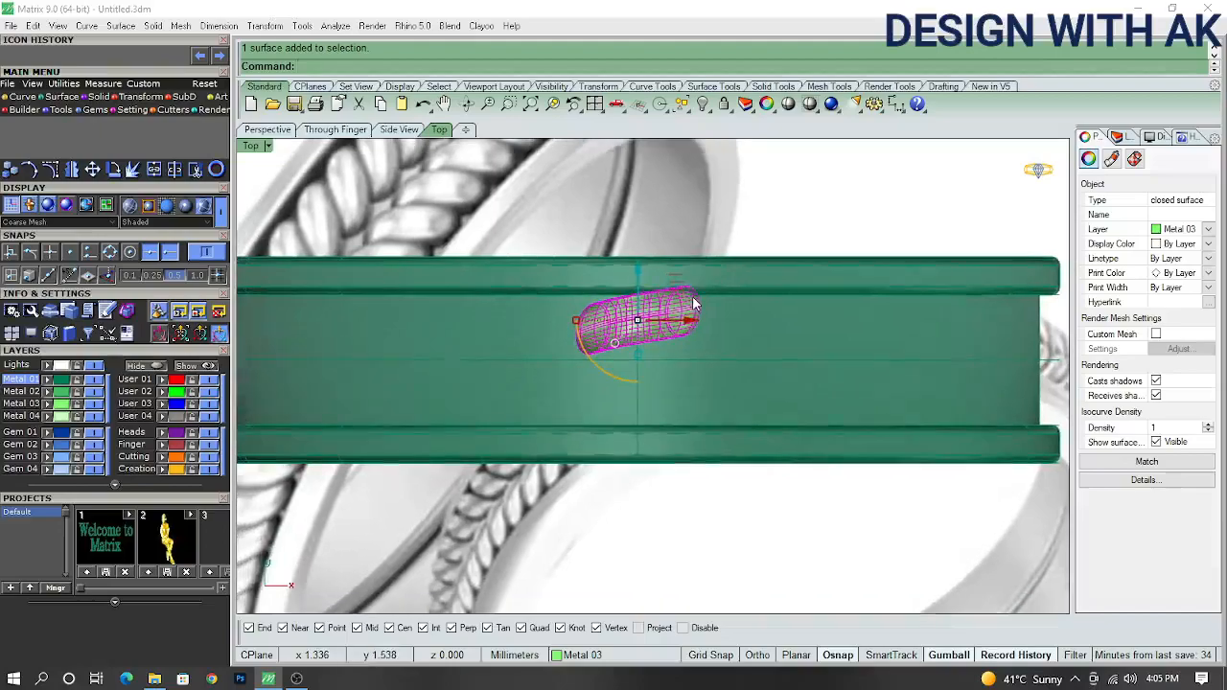
left_click(700, 288)
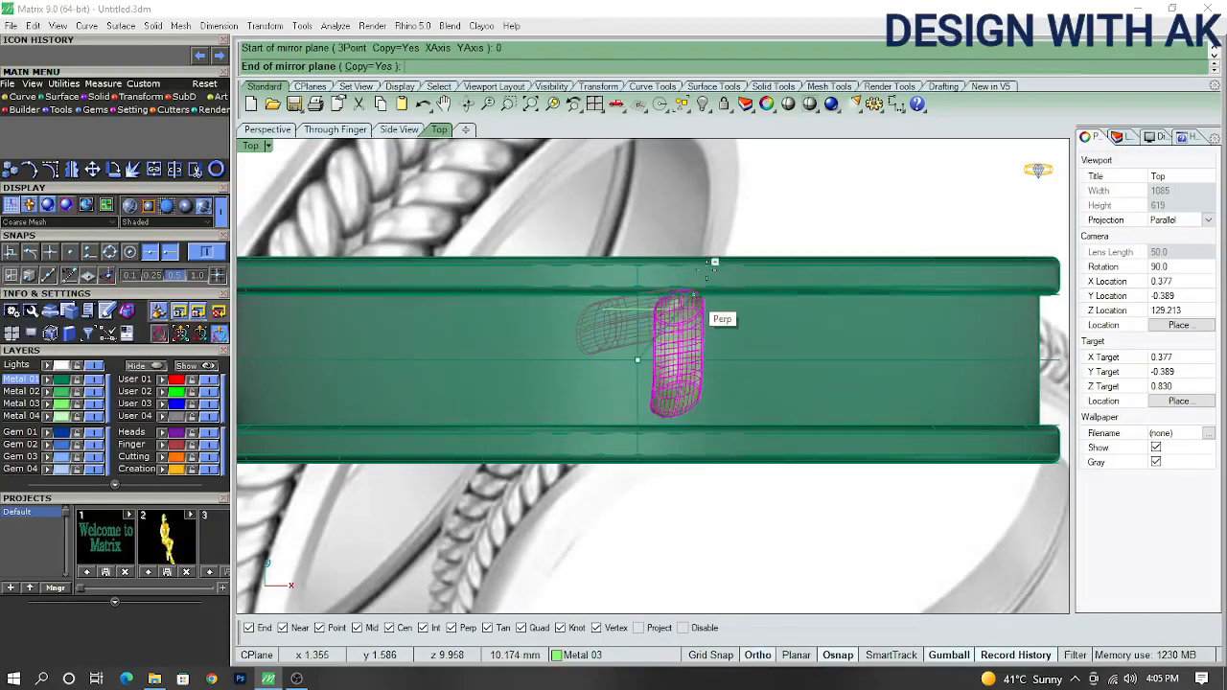
scroll(871, 266, "down", 4)
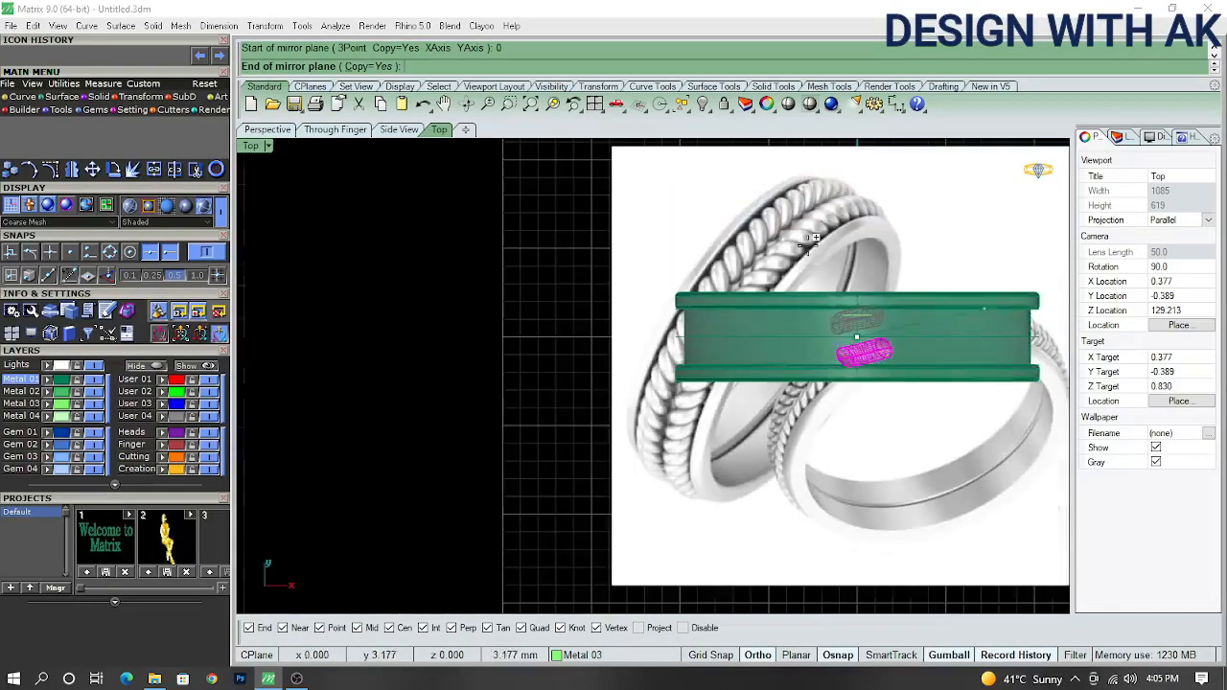
scroll(813, 244, "up", 3)
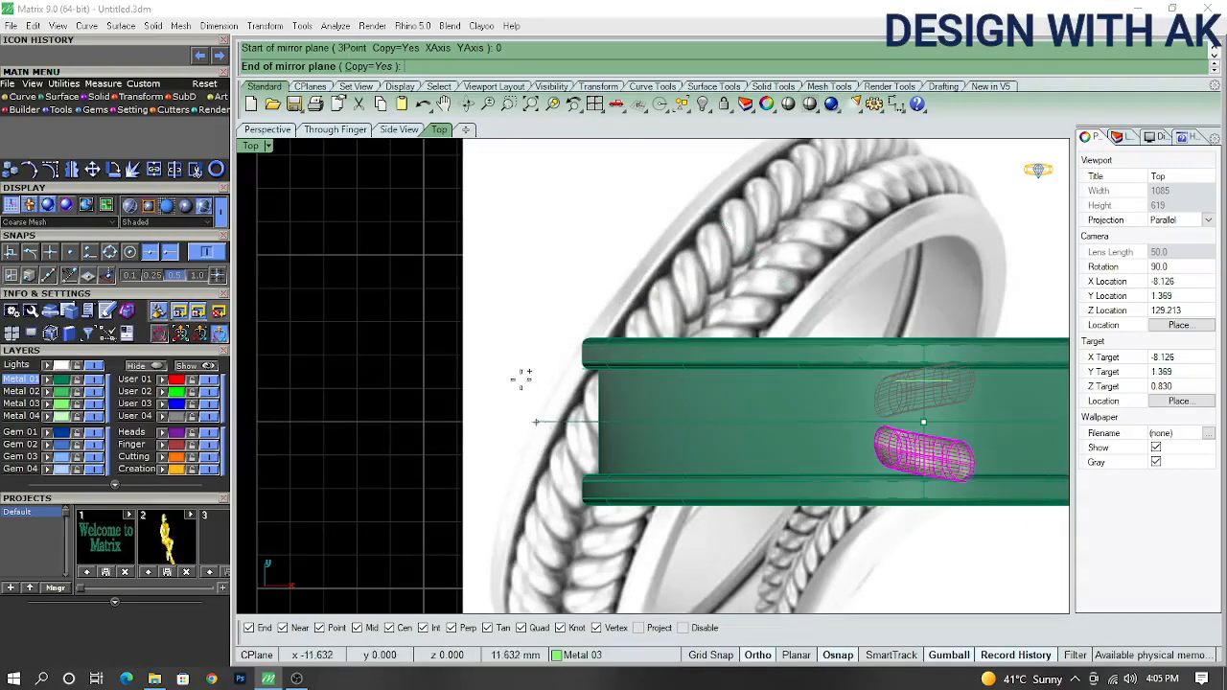
left_click(502, 388)
- Select both strands and preview a front-view polar array about the origin with 50 items over 360 degrees
scroll(868, 432, "up", 3)
left_click(868, 452)
left_click(840, 370, "shift")
scroll(867, 392, "down", 6)
right_click_drag(903, 411, 765, 436)
key("ctrl+F2")
scroll(866, 413, "down", 6)
type("ap")
key("Return")
type("0")
key("Return")
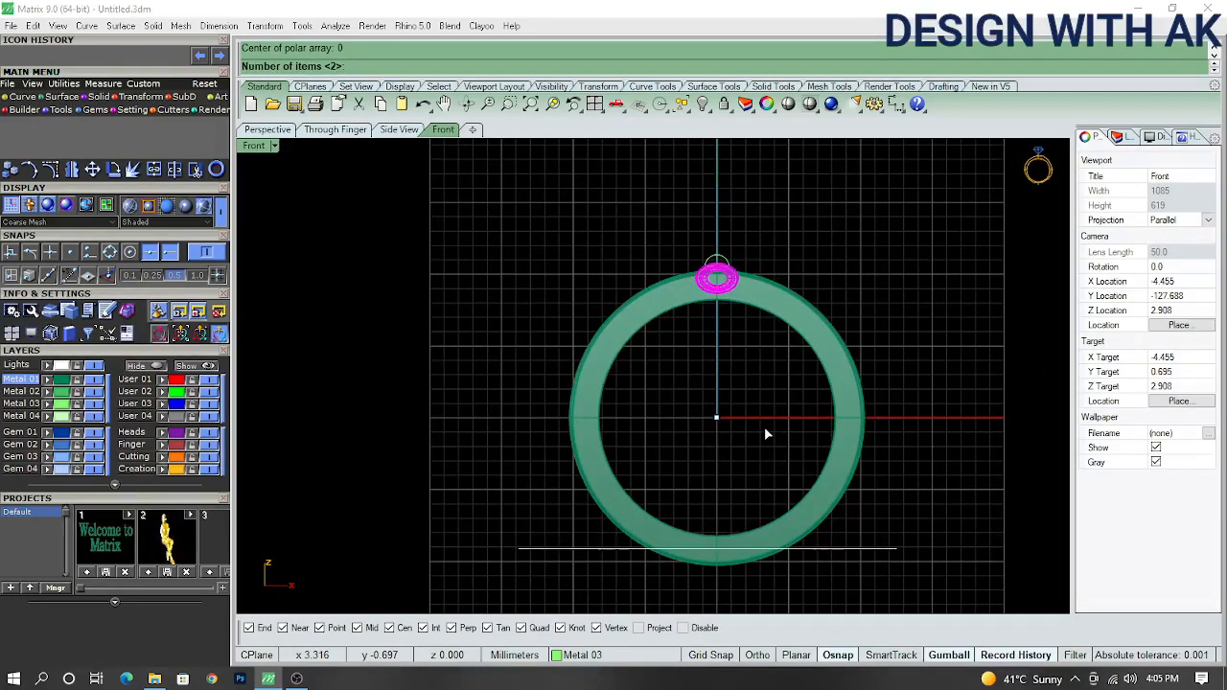
type("50")
key("Return")
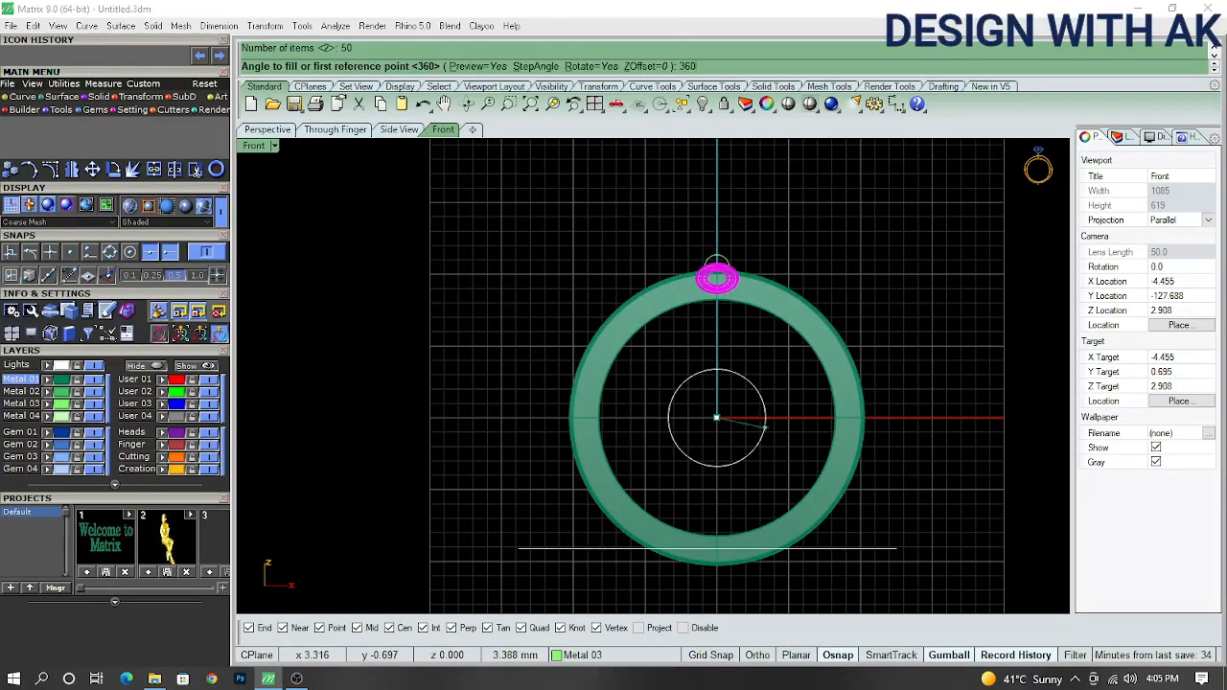
key("Return")
scroll(738, 259, "up", 6)
- Inspect the array preview, reduce the item count to 30 and accept the polar array
right_click_drag(727, 312, 671, 460, "ctrl+shift")
scroll(618, 350, "down", 5)
scroll(595, 316, "up", 5)
right_click_drag(594, 316, 669, 314, "ctrl+shift")
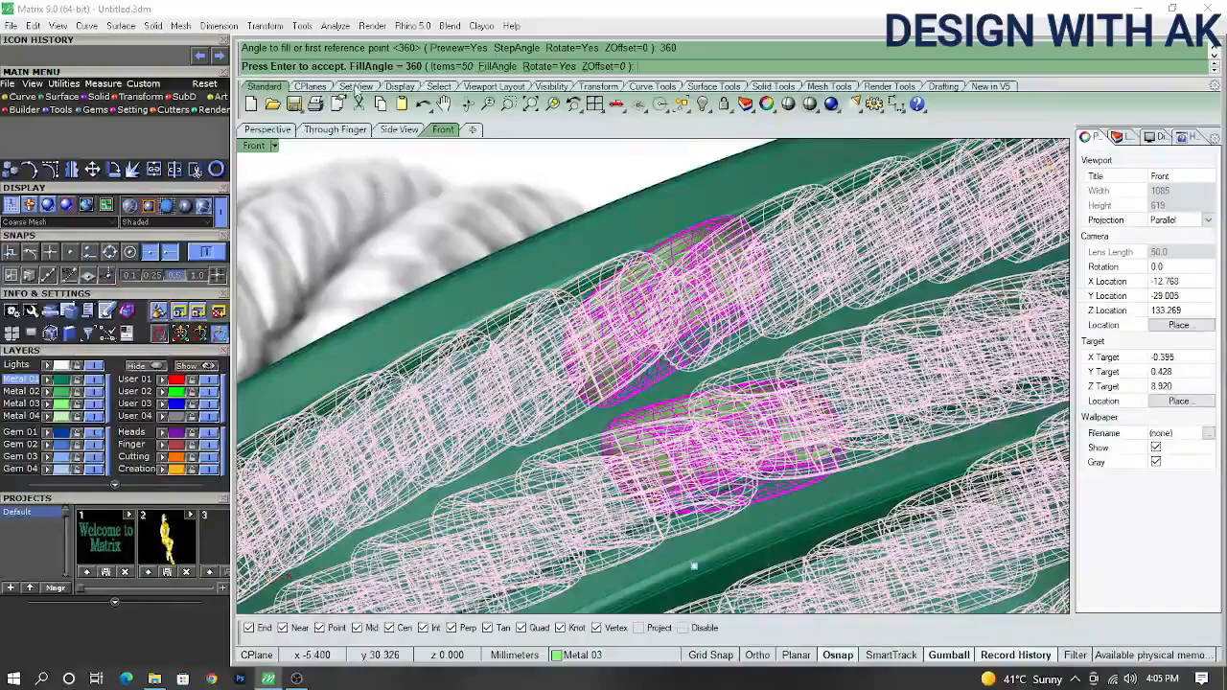
left_click(450, 67)
type("30")
key("Return")
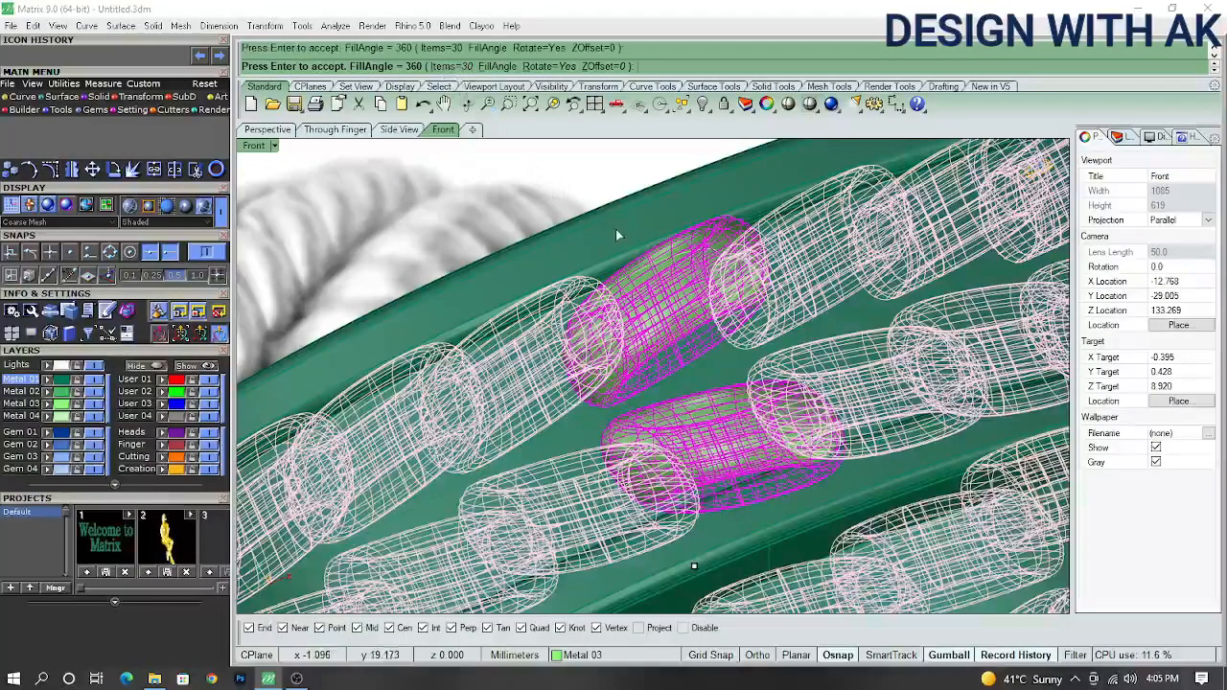
right_click(617, 234)
- Examine the arrayed strands around the band in 3D and from above
scroll(609, 232, "down", 2)
right_click_drag(610, 232, 648, 313, "ctrl+shift")
key("F11")
scroll(648, 313, "down", 2)
scroll(634, 280, "down", 4)
key("Escape")
scroll(547, 326, "up", 2)
right_click_drag(628, 359, 611, 317)
- Try rotating the upper source strand to a steeper angle, then undo the rotation and the polar array
scroll(566, 328, "up", 5)
left_click(556, 344)
scroll(542, 374, "up", 2)
left_click_drag(540, 366, 555, 365)
scroll(566, 369, "down", 3)
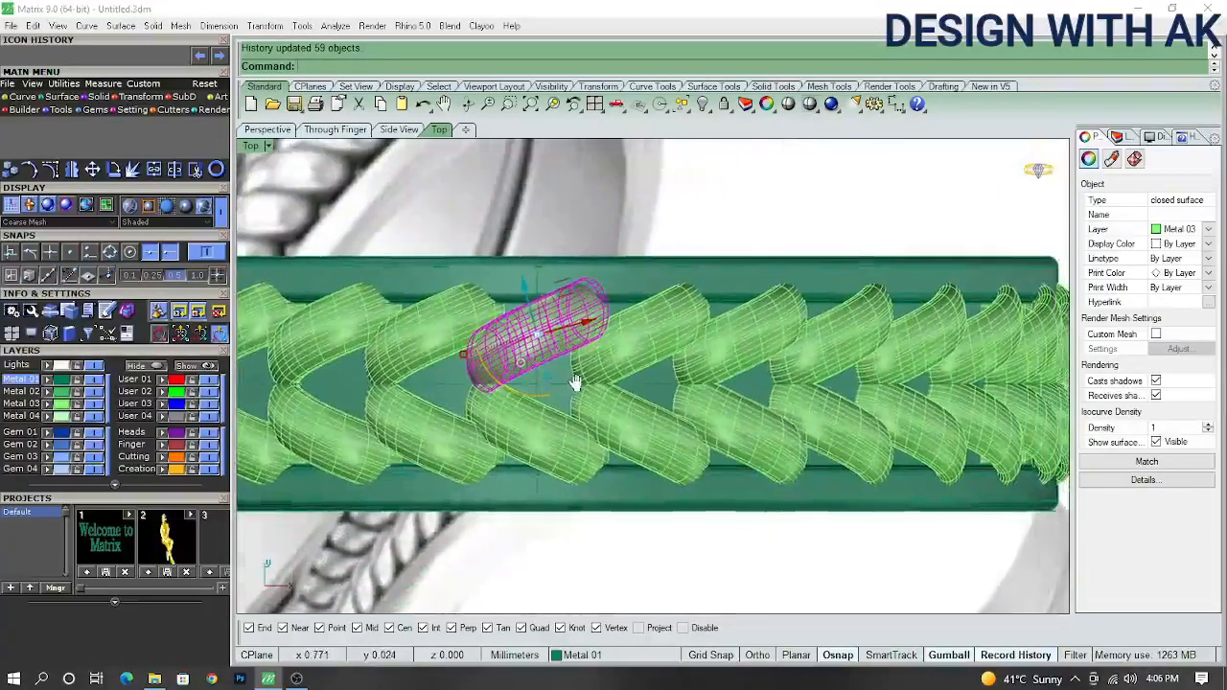
scroll(572, 374, "down", 2)
key("ctrl+z")
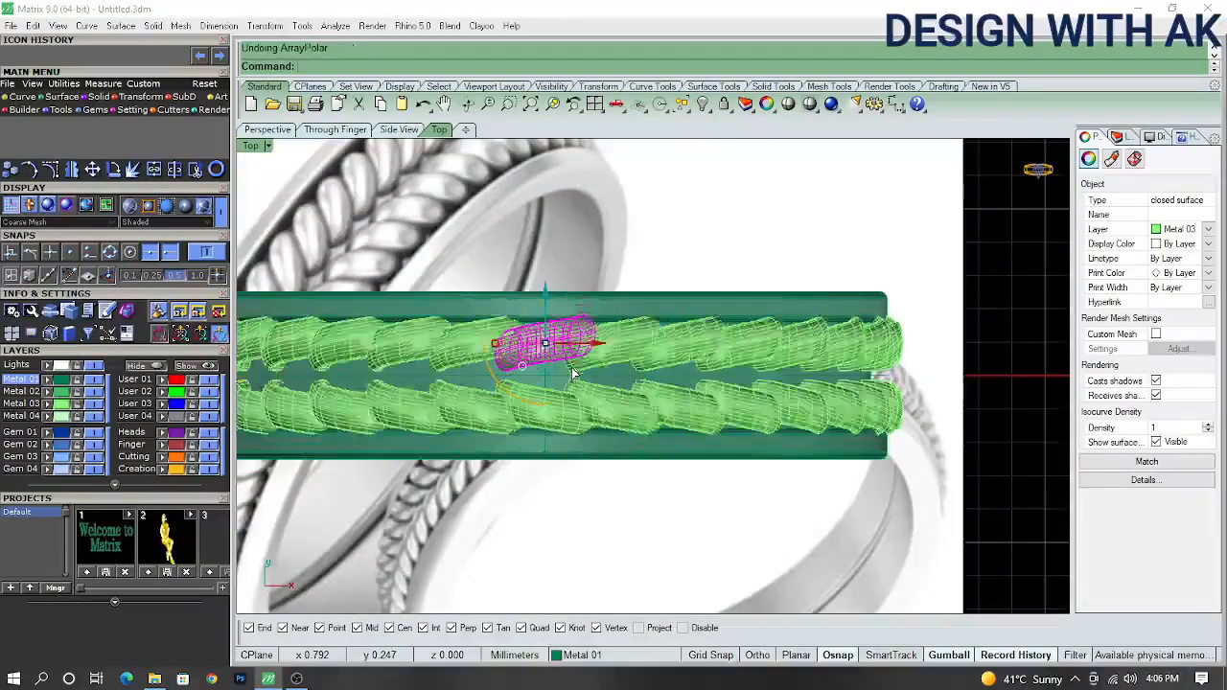
- Rotate the upper strand to a steeper slant in the groove and move it to meet its mirrored copy
scroll(553, 350, "up", 2)
left_click_drag(497, 383, 534, 387)
left_click_drag(529, 294, 525, 286)
right_click_drag(541, 317, 549, 304)
scroll(551, 330, "down", 6)
right_click_drag(575, 362, 540, 373)
- Select both slanted strands and polar-array them in the front view about the origin with 30 items over 360 degrees
key("Escape")
left_click(520, 339)
scroll(543, 333, "up", 6)
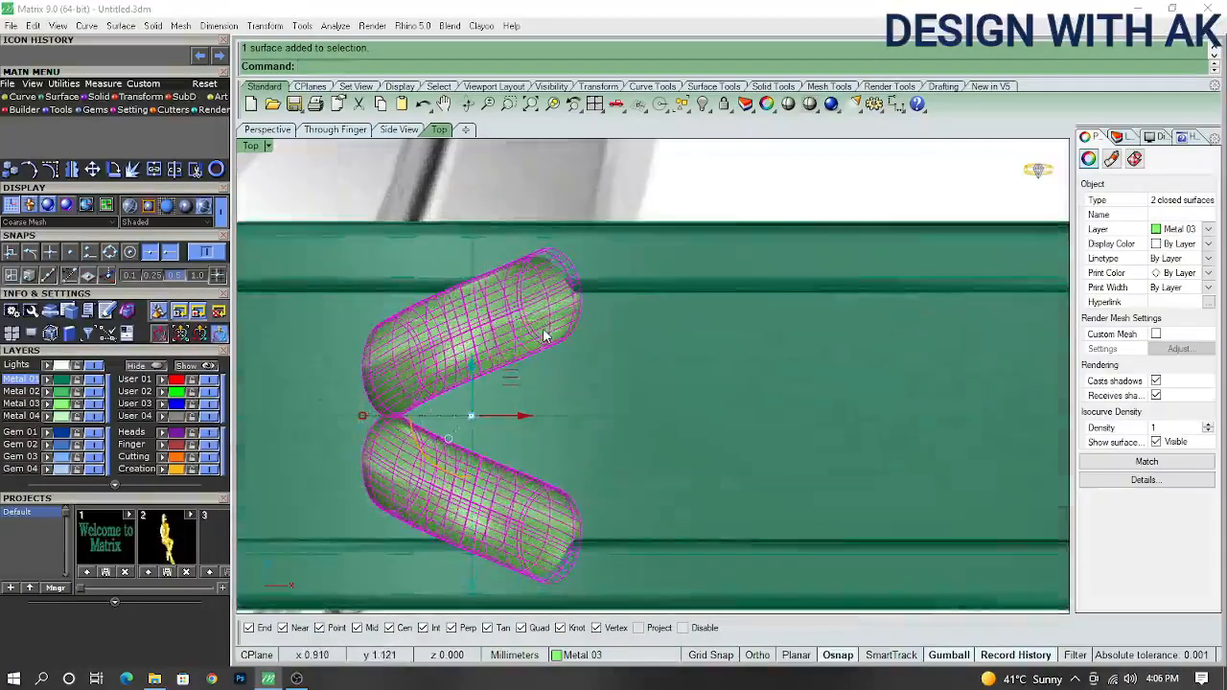
key("F2")
right_click_drag(625, 371, 687, 344)
type("ap")
key("Return")
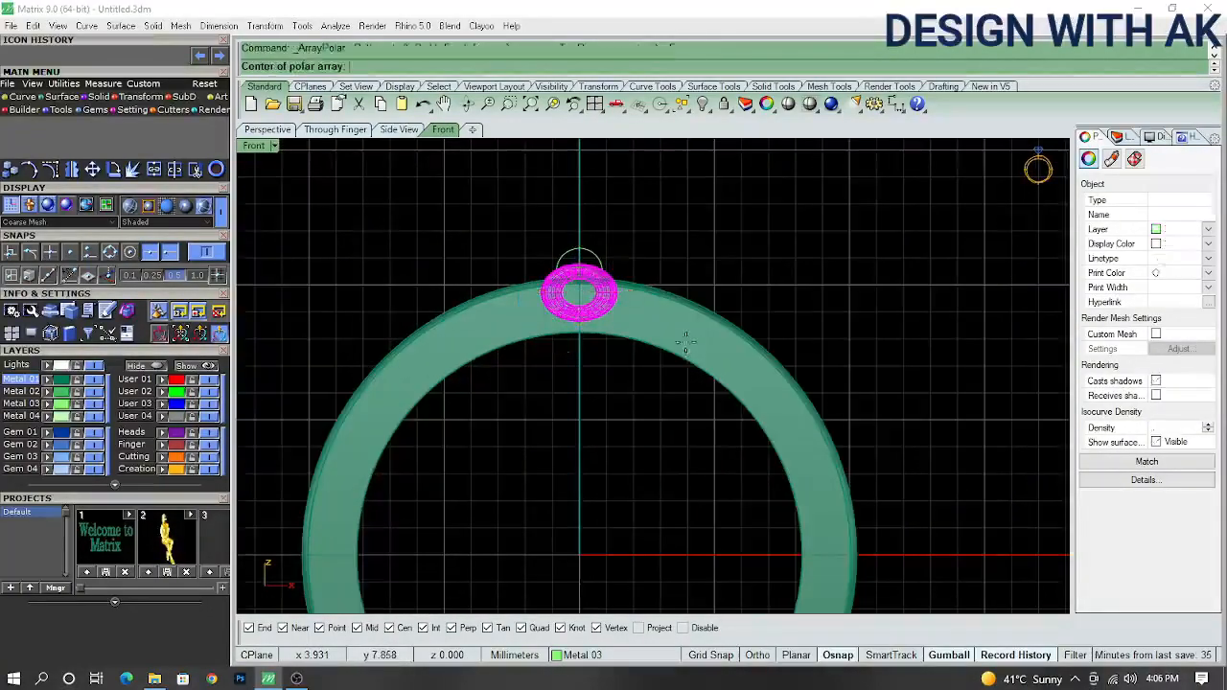
type("0")
key("Return")
type("30")
key("Return")
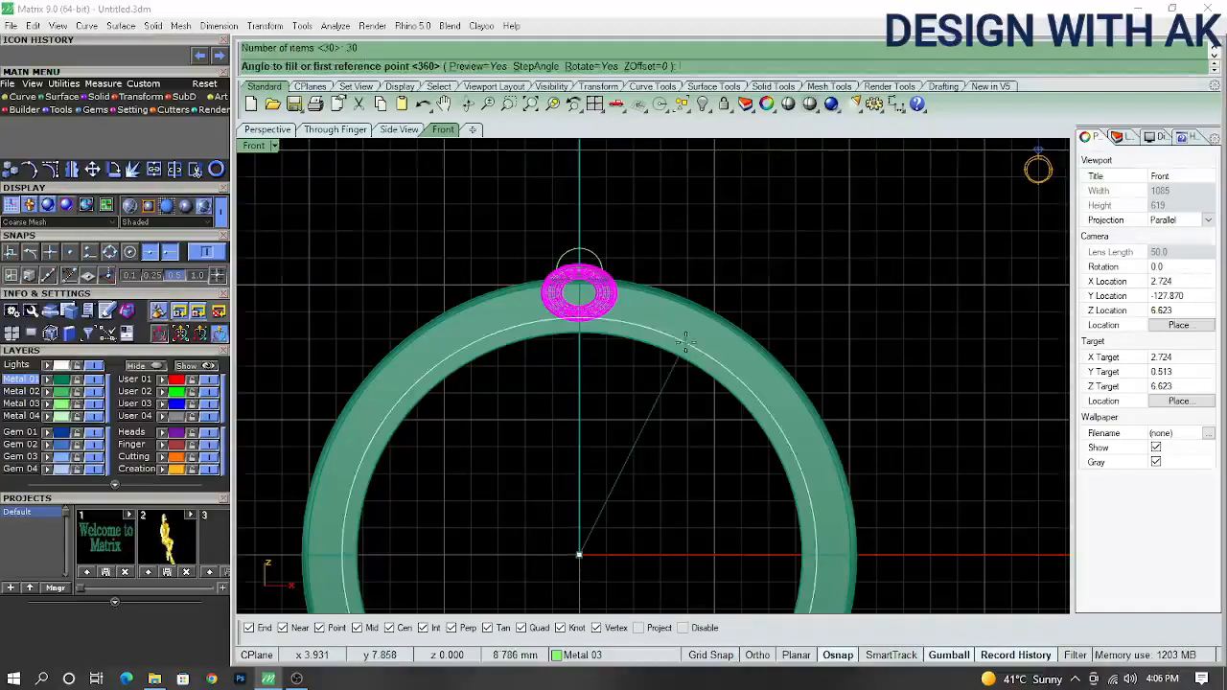
key("Return")
- Raise the strand array's item count to 35, then to 40, keeping the 360-degree fill, and accept the polar array
scroll(593, 295, "up", 10)
right_click_drag(593, 295, 537, 336, "ctrl+shift")
scroll(494, 470, "down", 3)
scroll(518, 339, "up", 5)
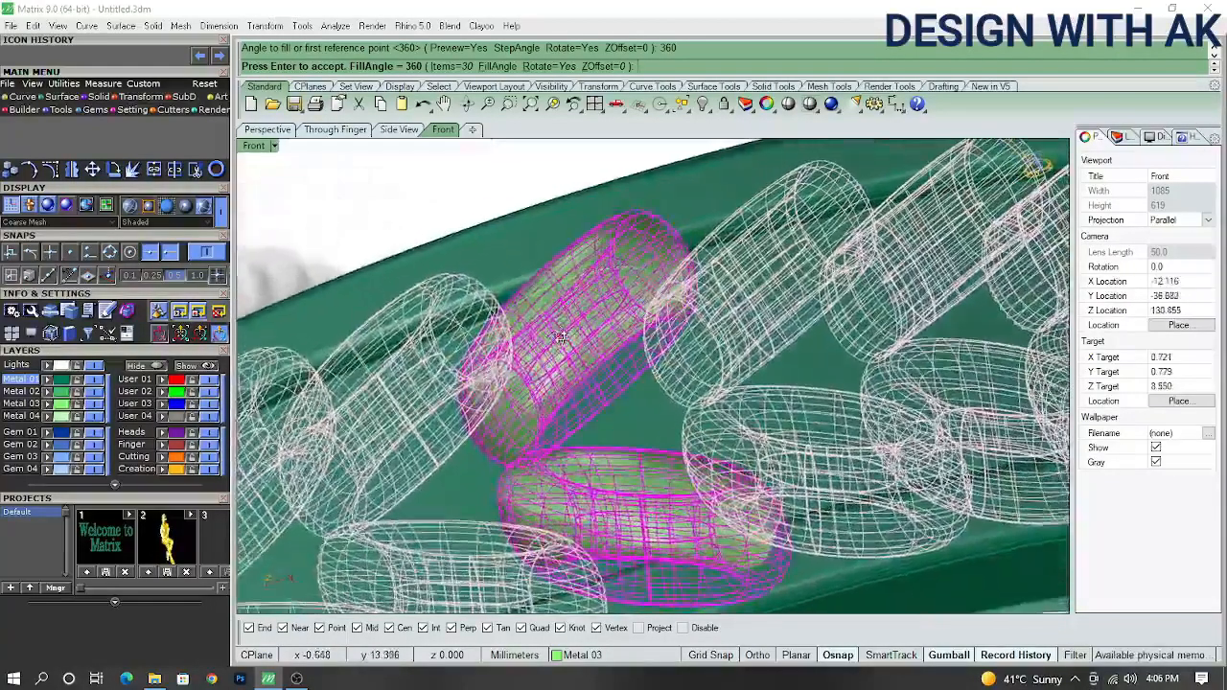
left_click(443, 68)
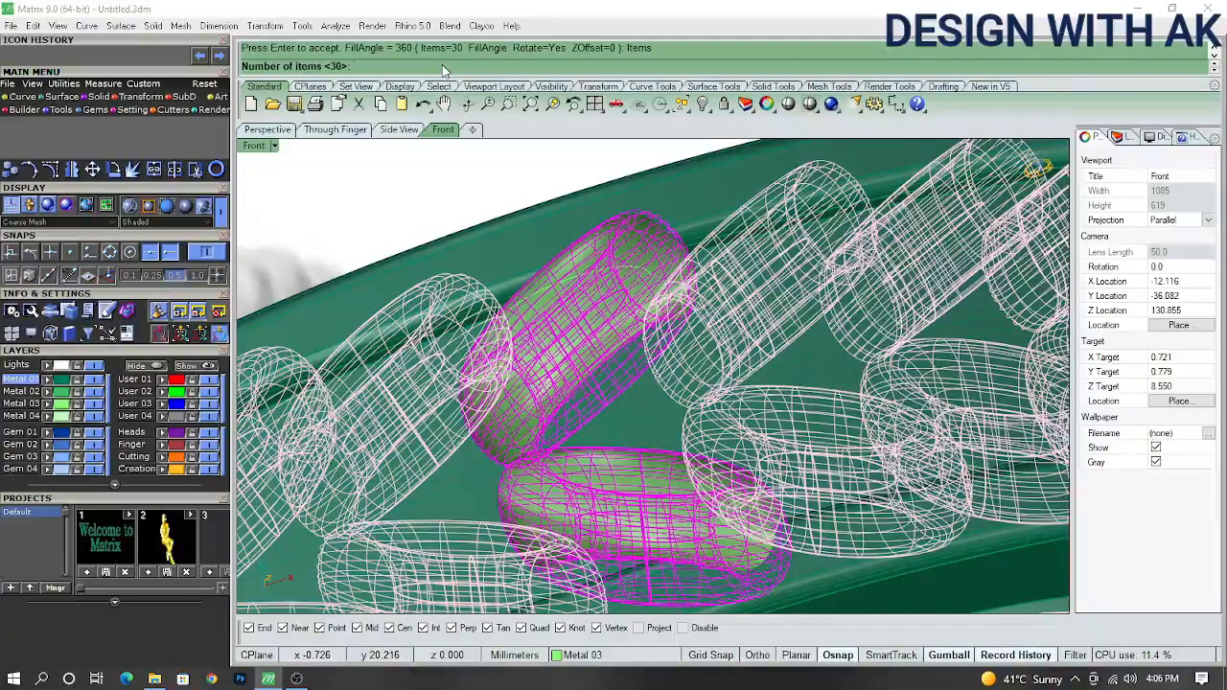
type("35")
key("Return")
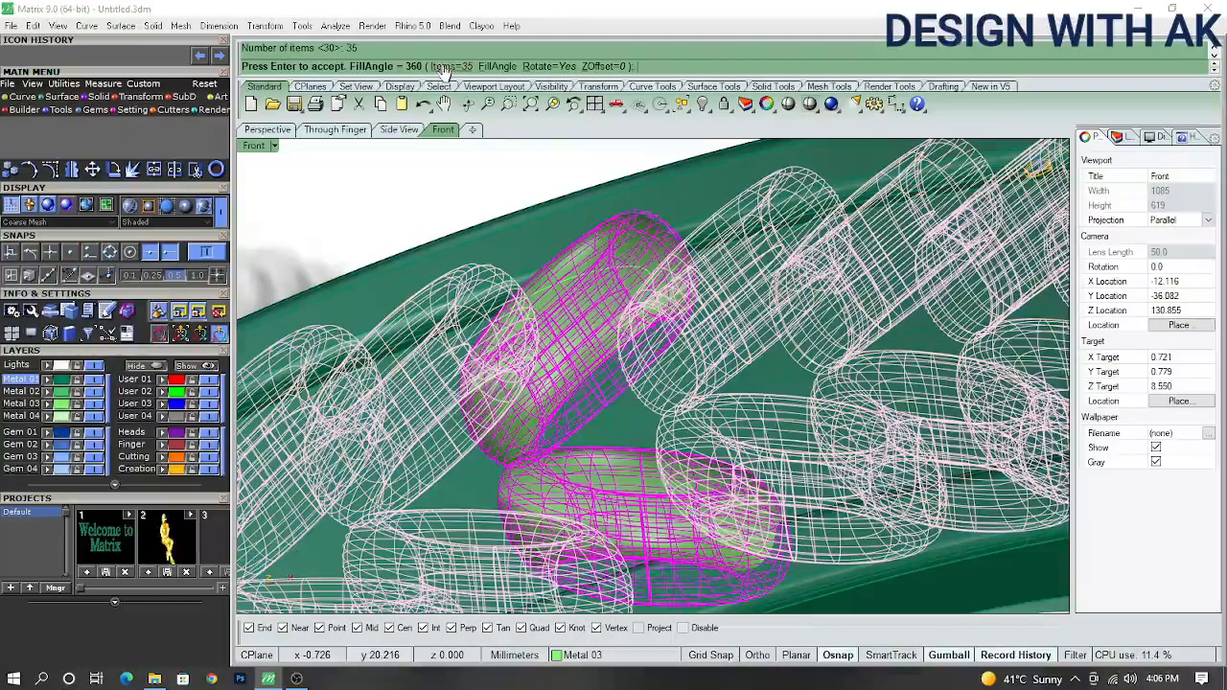
left_click(444, 67)
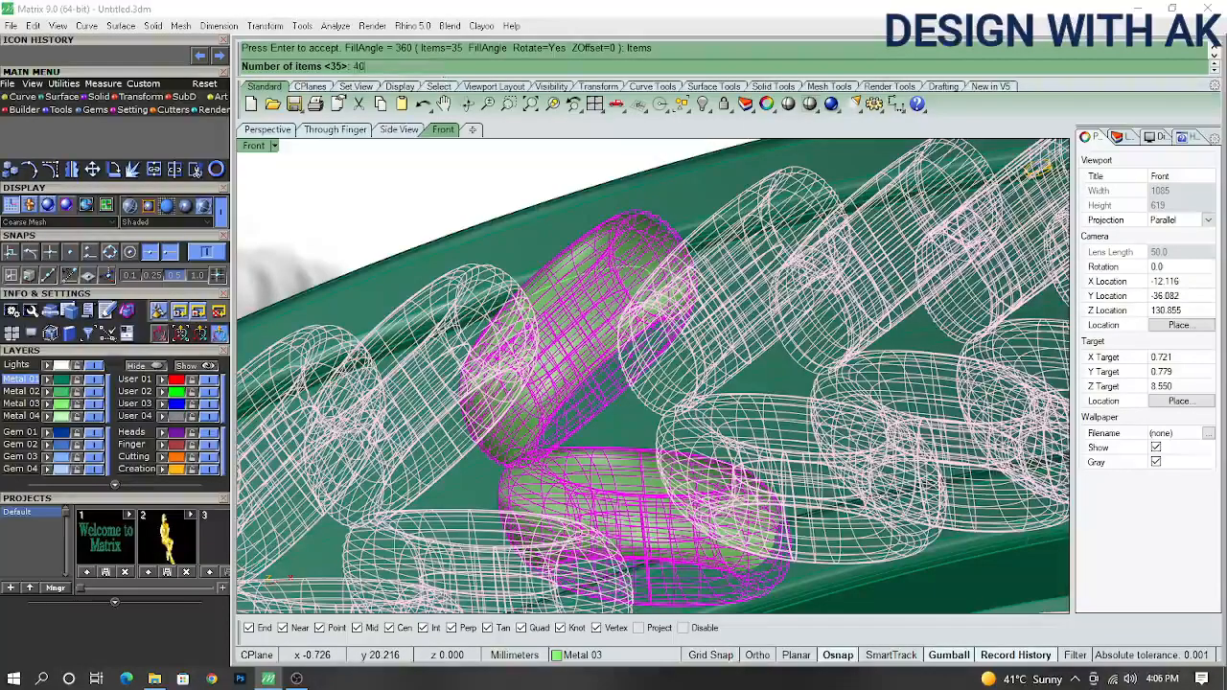
type("40")
key("Return")
key("Return")
scroll(587, 339, "down", 4)
key("Escape")
right_click_drag(587, 340, 776, 279, "ctrl+shift")
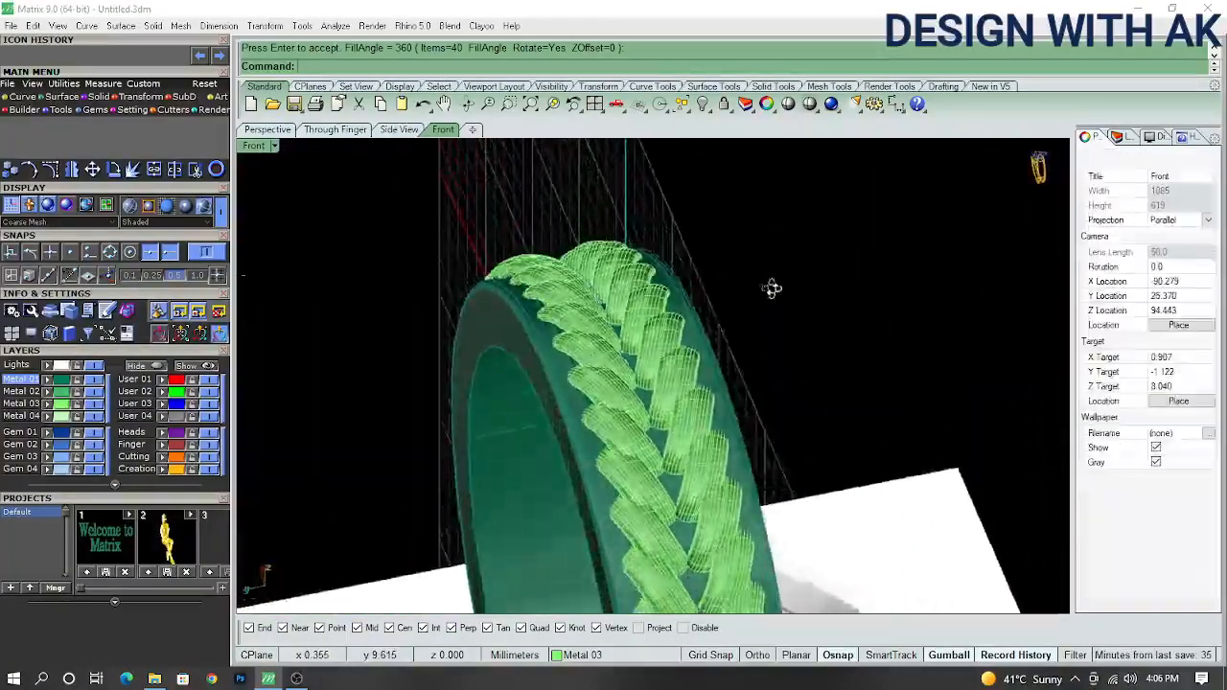
- Try nudging the upper source strand in the top view, then undo the move
key("ctrl+F1")
scroll(688, 383, "down", 6)
right_click_drag(689, 393, 648, 425)
scroll(500, 259, "up", 8)
right_click_drag(745, 391, 597, 364)
scroll(633, 393, "up", 3)
left_click(532, 345)
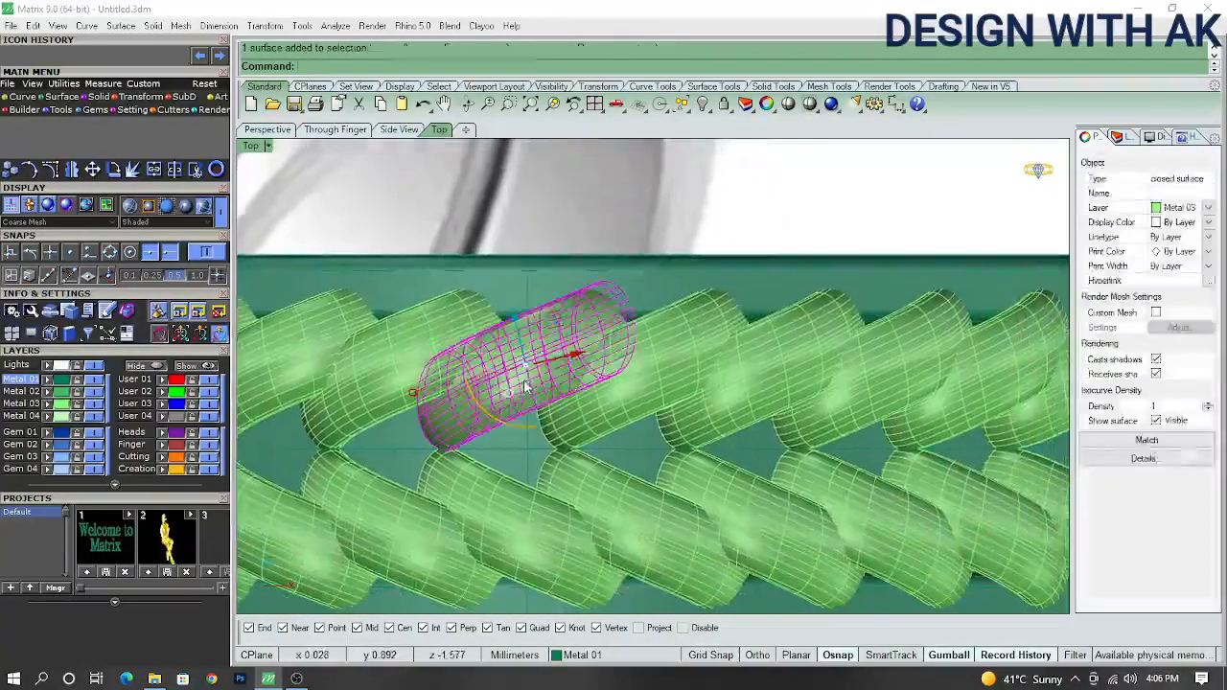
scroll(528, 338, "up", 2)
left_click_drag(542, 419, 545, 416)
key("ctrl+z")
scroll(543, 426, "up", 6)
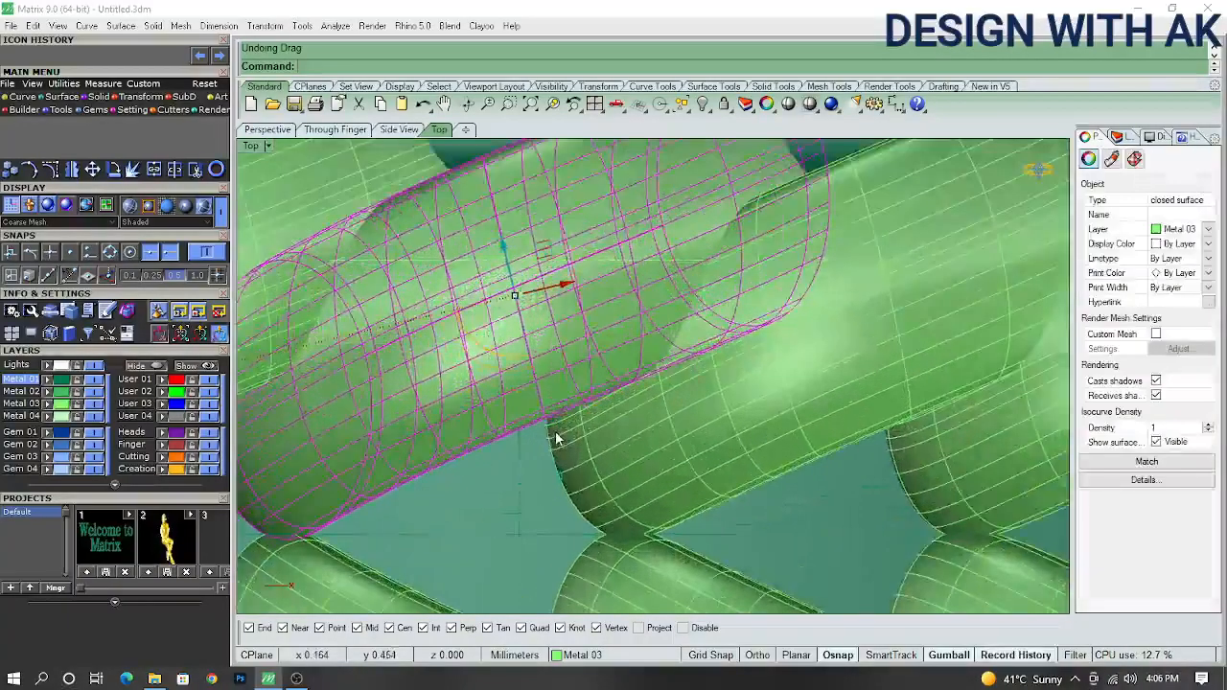
scroll(556, 440, "up", 3)
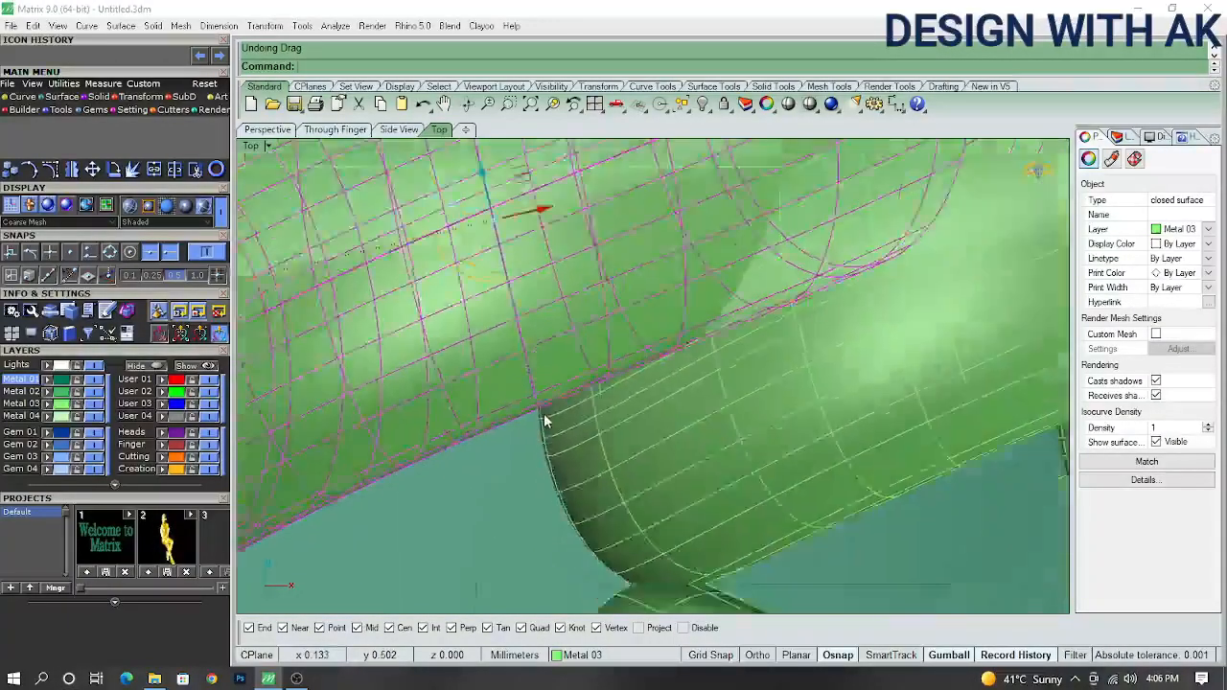
scroll(545, 421, "down", 5)
- Move the upper source strand outward in the groove, away from its mirrored copy
left_click(548, 354)
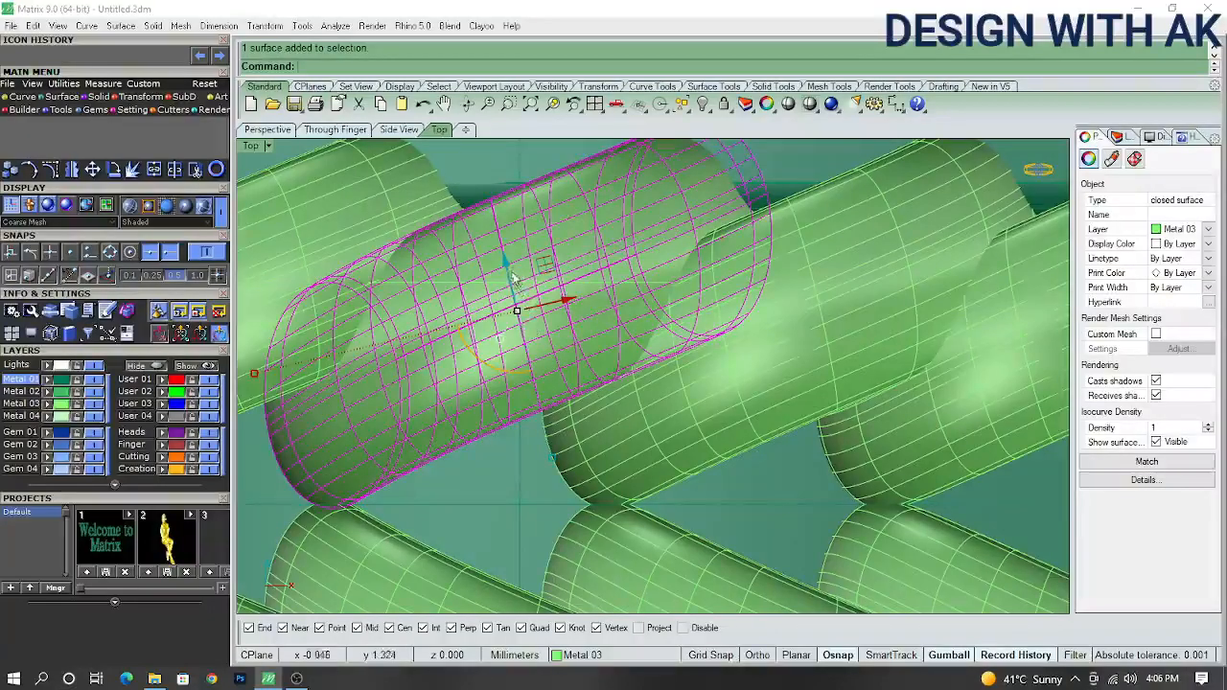
scroll(544, 420, "down", 3)
scroll(542, 412, "down", 2)
right_click_drag(542, 411, 587, 401, "ctrl+shift")
scroll(547, 384, "up", 3)
mouse_move(570, 377)
left_mouse_down()
mouse_move(578, 383)
mouse_move(574, 374)
left_mouse_up()
right_click_drag(549, 326, 570, 365, "ctrl+shift")
key("ctrl+F1")
scroll(557, 397, "down", 3)
right_click_drag(603, 423, 539, 441)
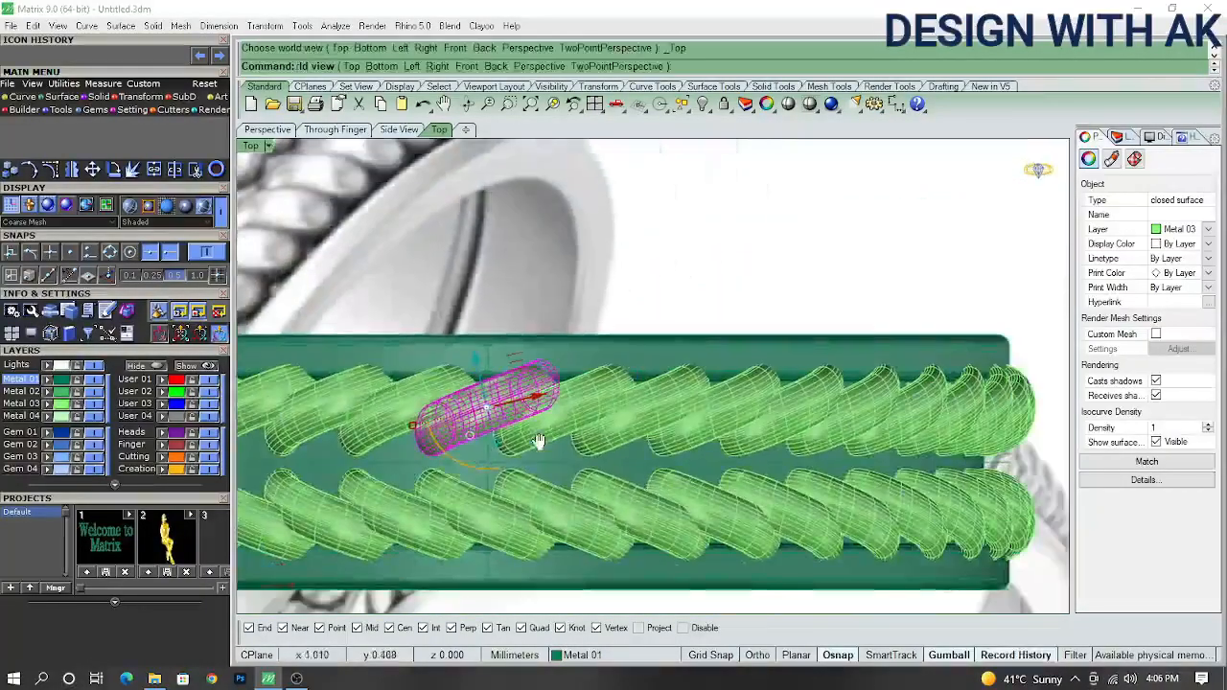
scroll(539, 443, "down", 5)
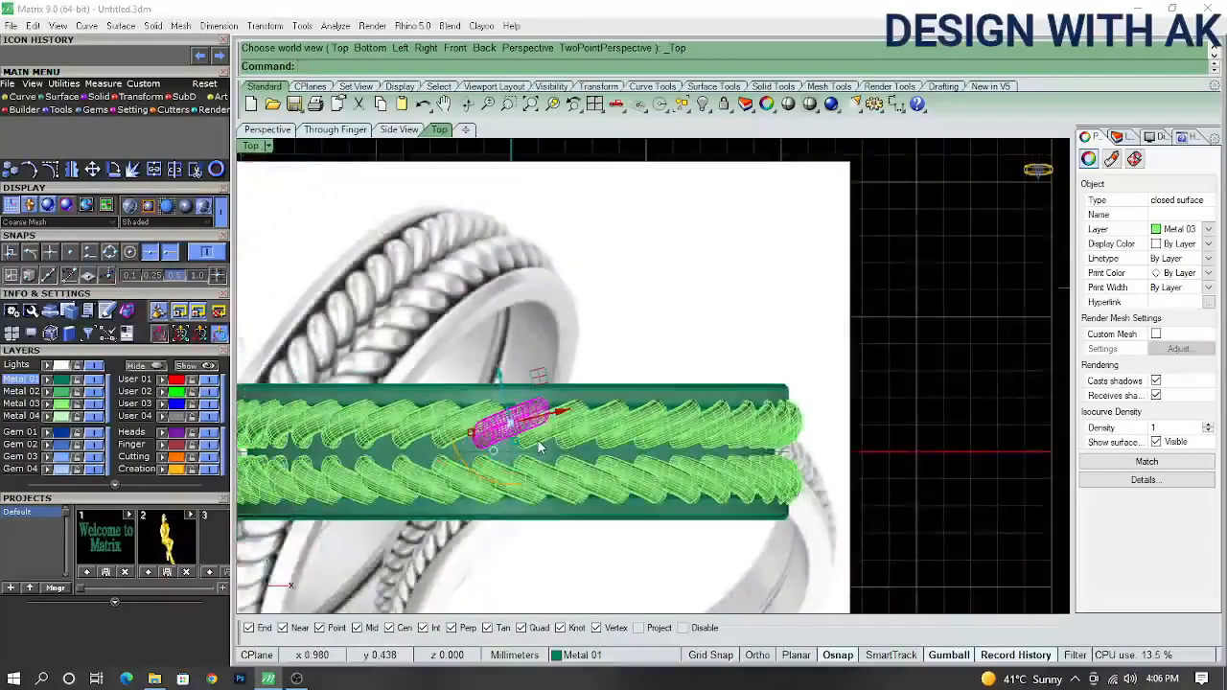
scroll(518, 458, "up", 6)
scroll(518, 458, "up", 1)
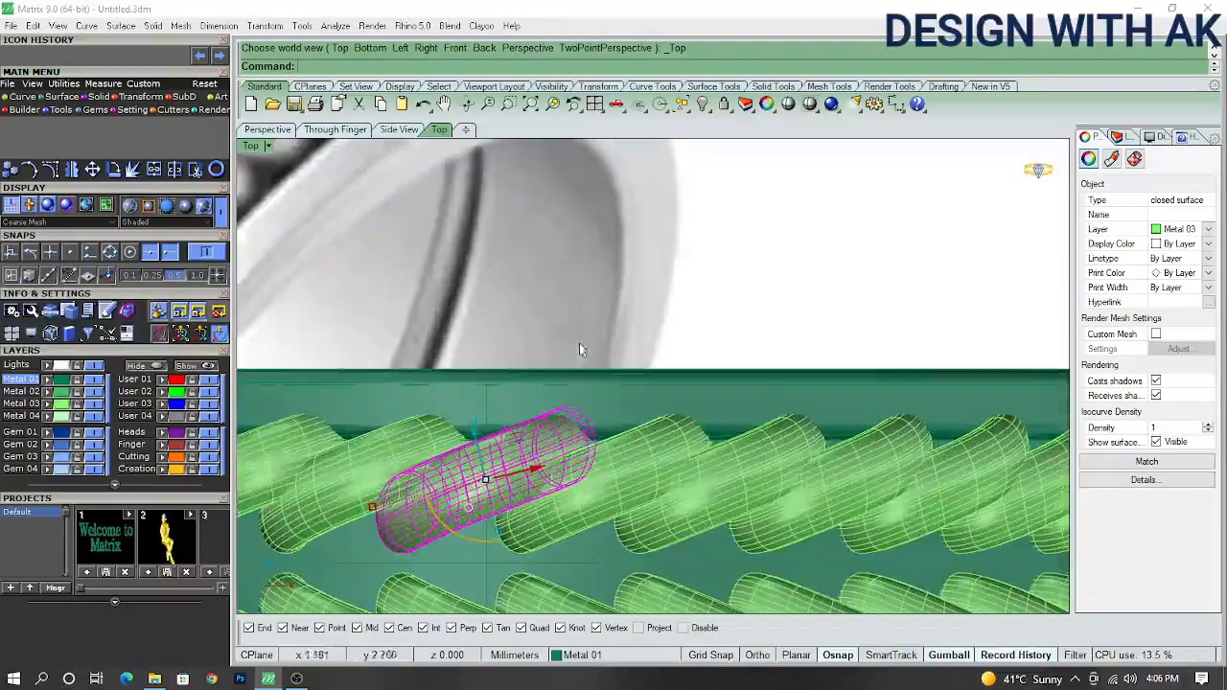
- Try moving the upper source strand back toward the band's centre line, then undo the move
left_click_drag(477, 429, 478, 441)
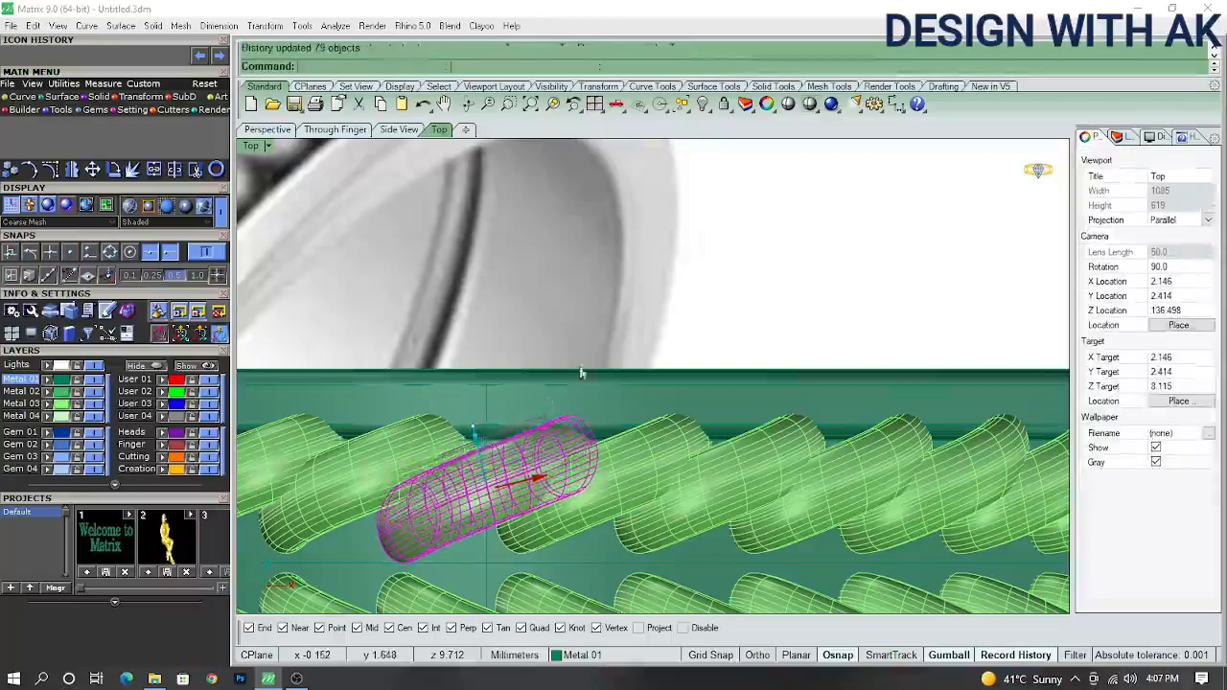
left_click(603, 305)
scroll(602, 309, "down", 3)
scroll(548, 328, "up", 5)
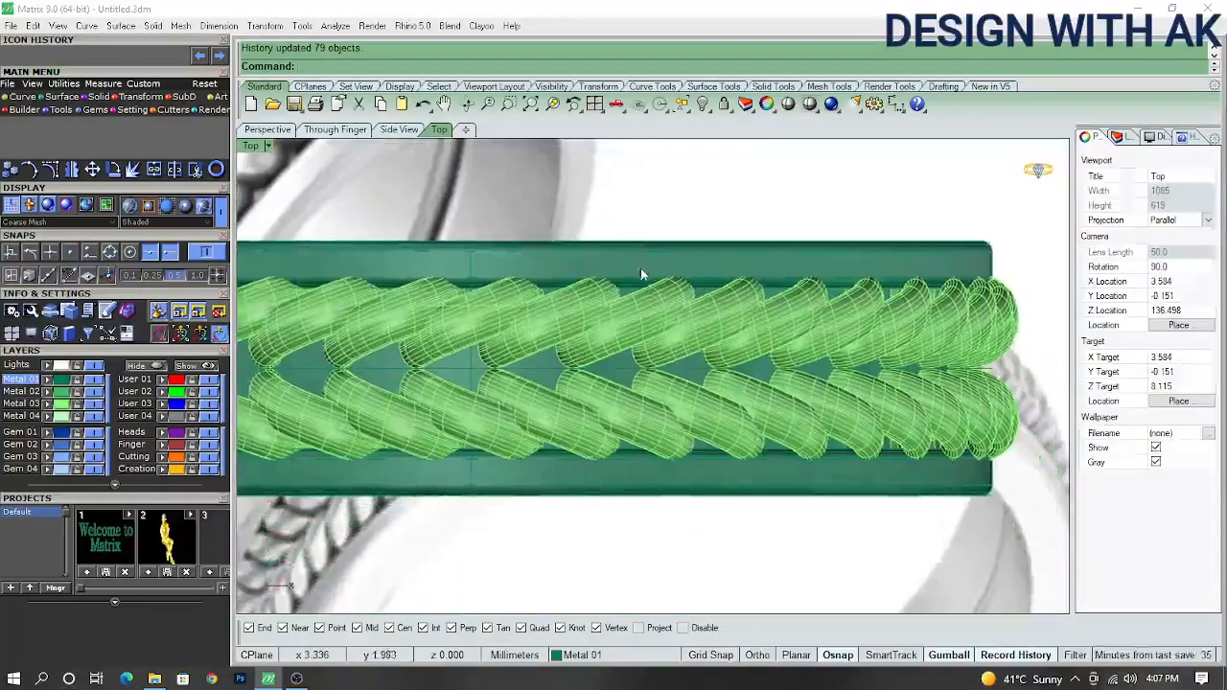
key("ctrl+z")
- Rotate the upper source strand about its outer end in the top view to give it a slightly steeper slant
left_click(512, 293)
scroll(546, 328, "down", 4)
right_click_drag(623, 343, 719, 295, "ctrl+shift")
right_click_drag(631, 334, 512, 328, "ctrl+shift")
key("ctrl+F1")
scroll(513, 316, "up", 3)
right_click_drag(510, 168, 506, 282)
scroll(506, 282, "up", 2)
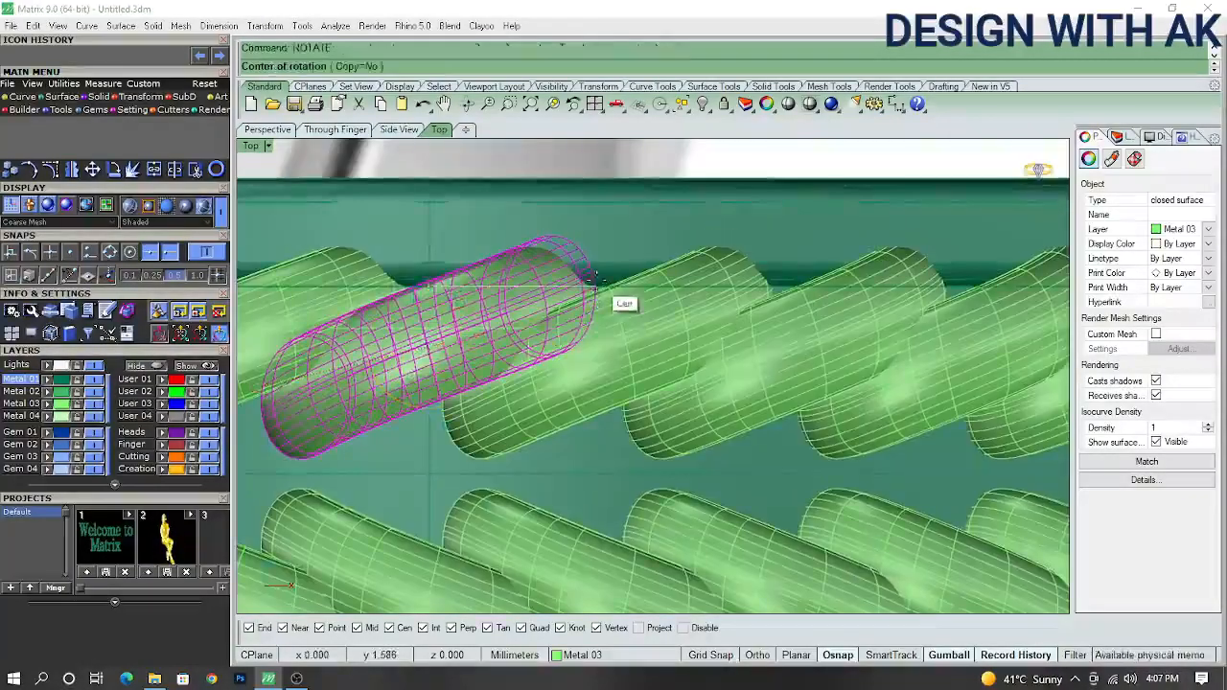
left_click(594, 278)
scroll(594, 278, "down", 2)
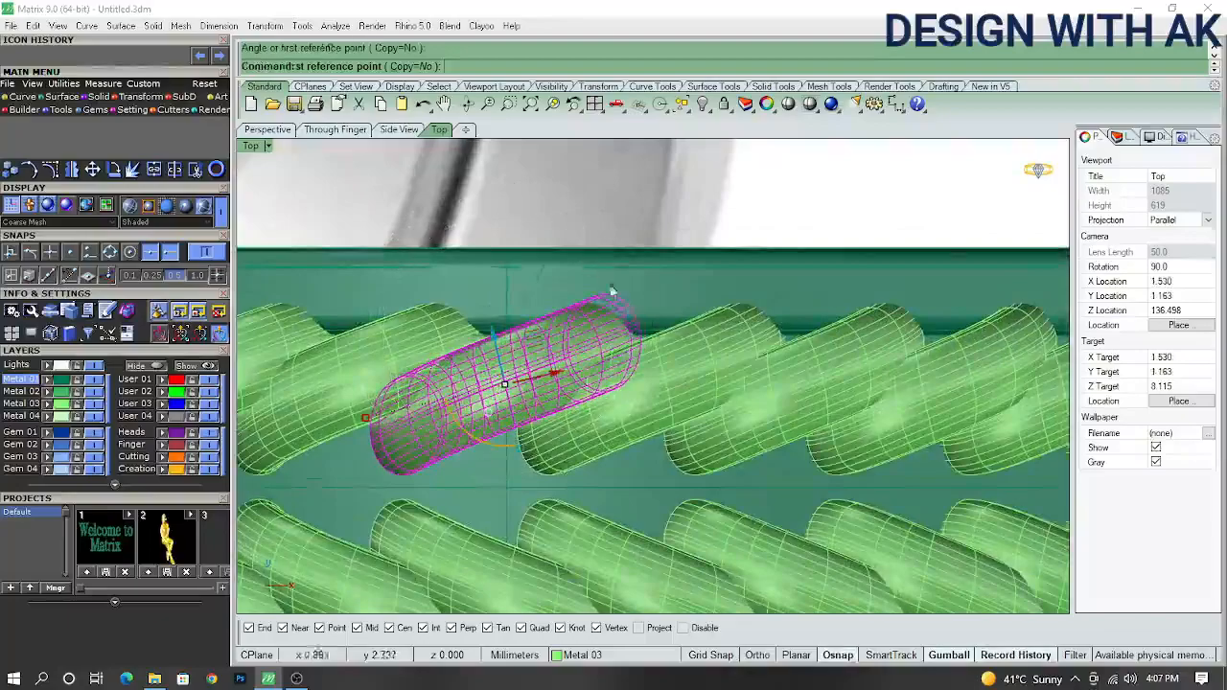
key("Escape")
type("R")
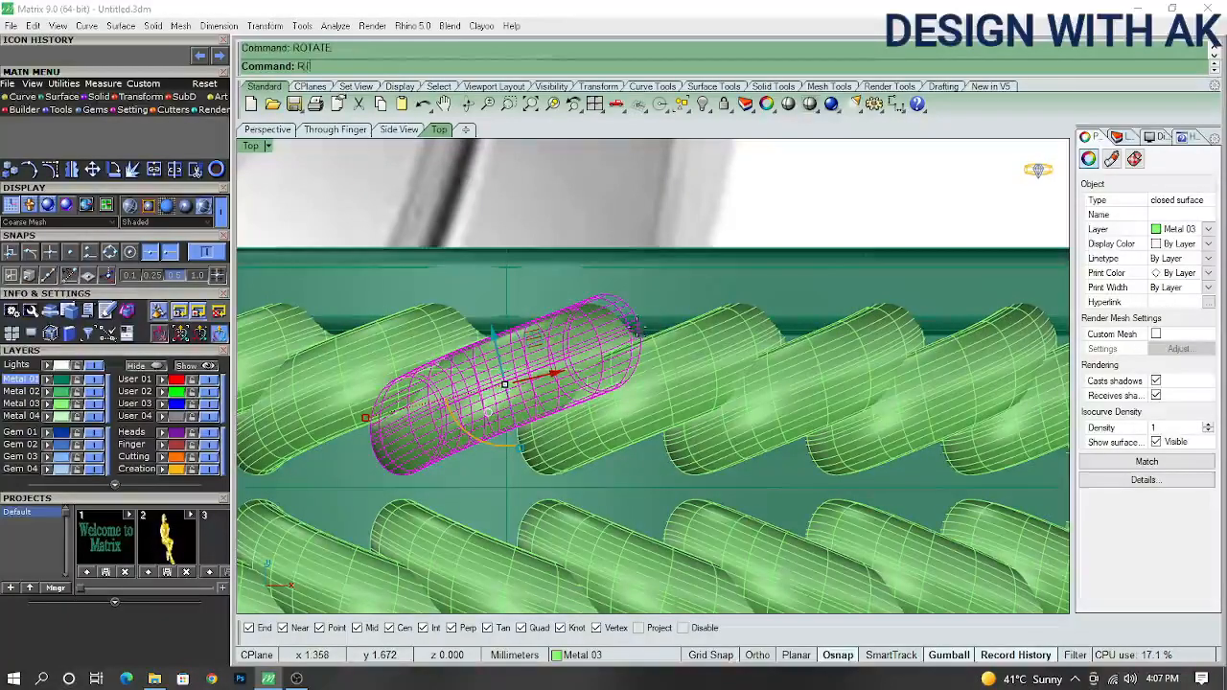
type("OTATE")
key("Return")
scroll(637, 328, "up", 6)
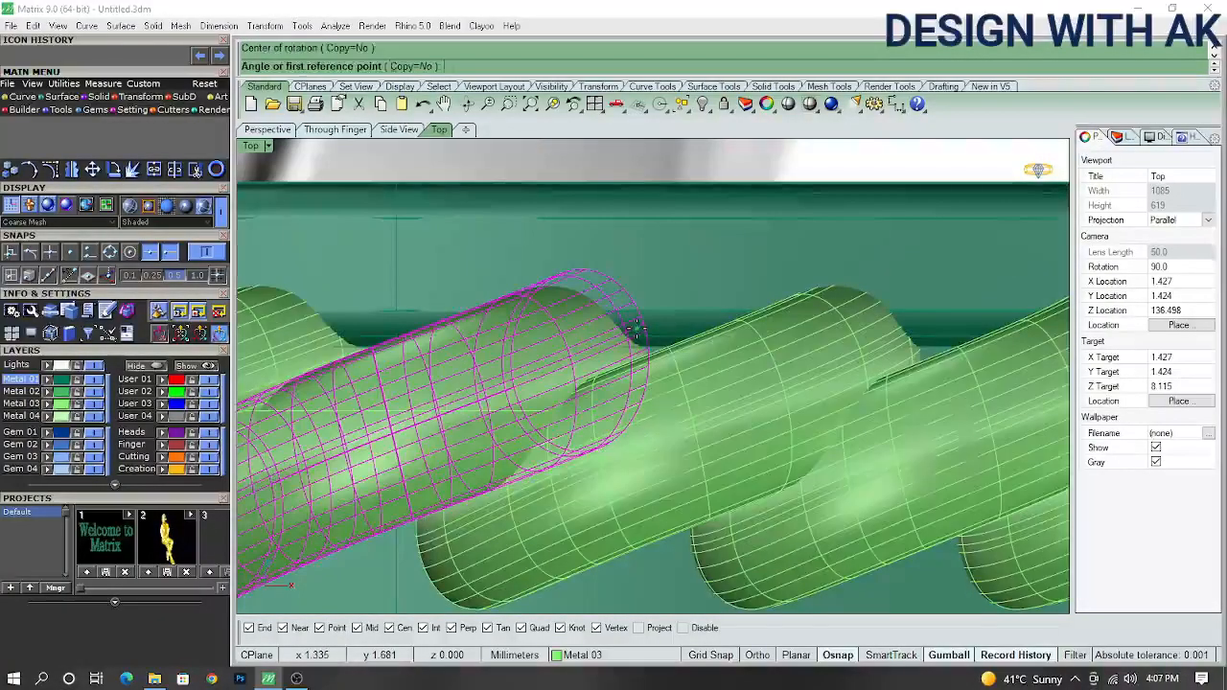
scroll(635, 329, "down", 5)
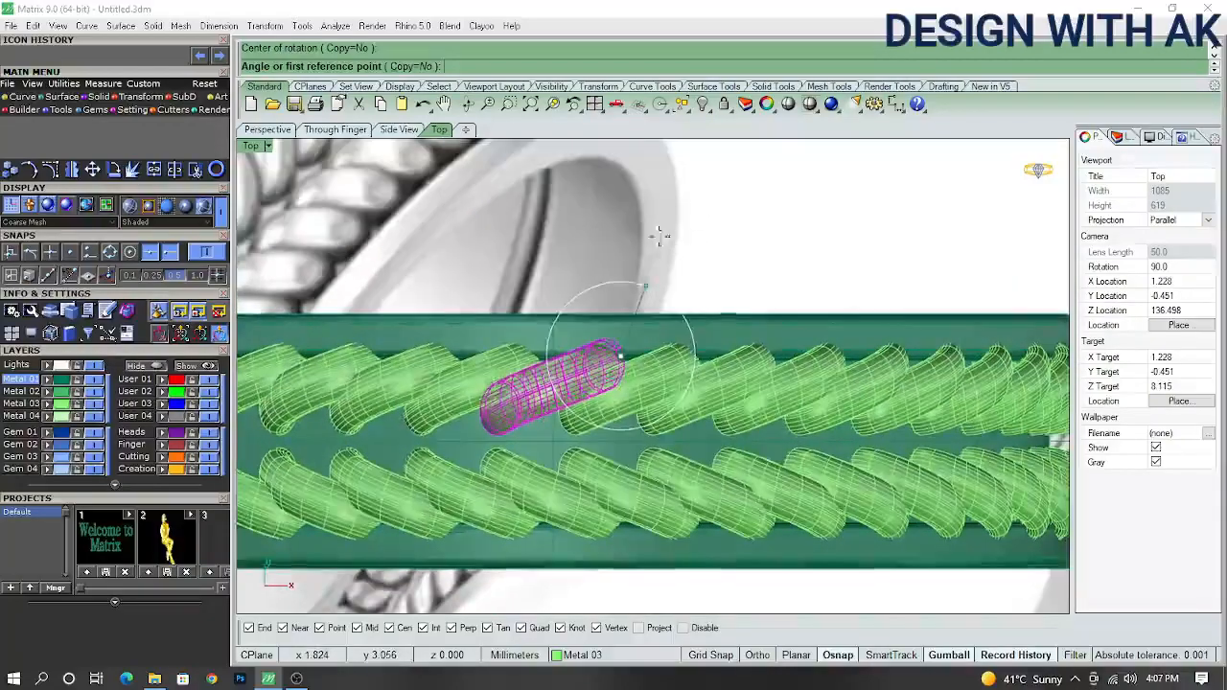
left_click(677, 222)
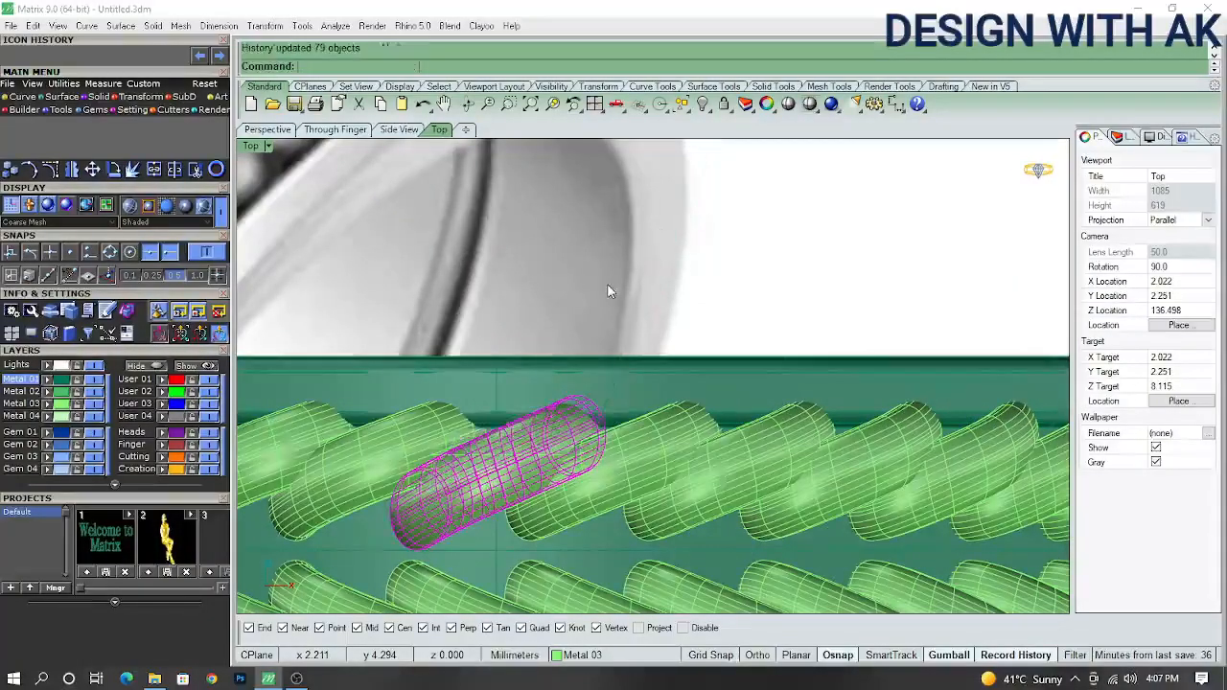
- Try lowering the upper source strand into the band in the front view, then undo the move
scroll(607, 290, "down", 5)
key("Escape")
right_click_drag(761, 361, 728, 244, "ctrl+shift")
scroll(607, 337, "up", 5)
mouse_move(607, 338)
right_mouse_down("ctrl+shift")
mouse_move(576, 312)
mouse_move(614, 329)
right_mouse_up("ctrl+shift")
scroll(614, 329, "up", 7)
left_click(614, 329)
key("F2")
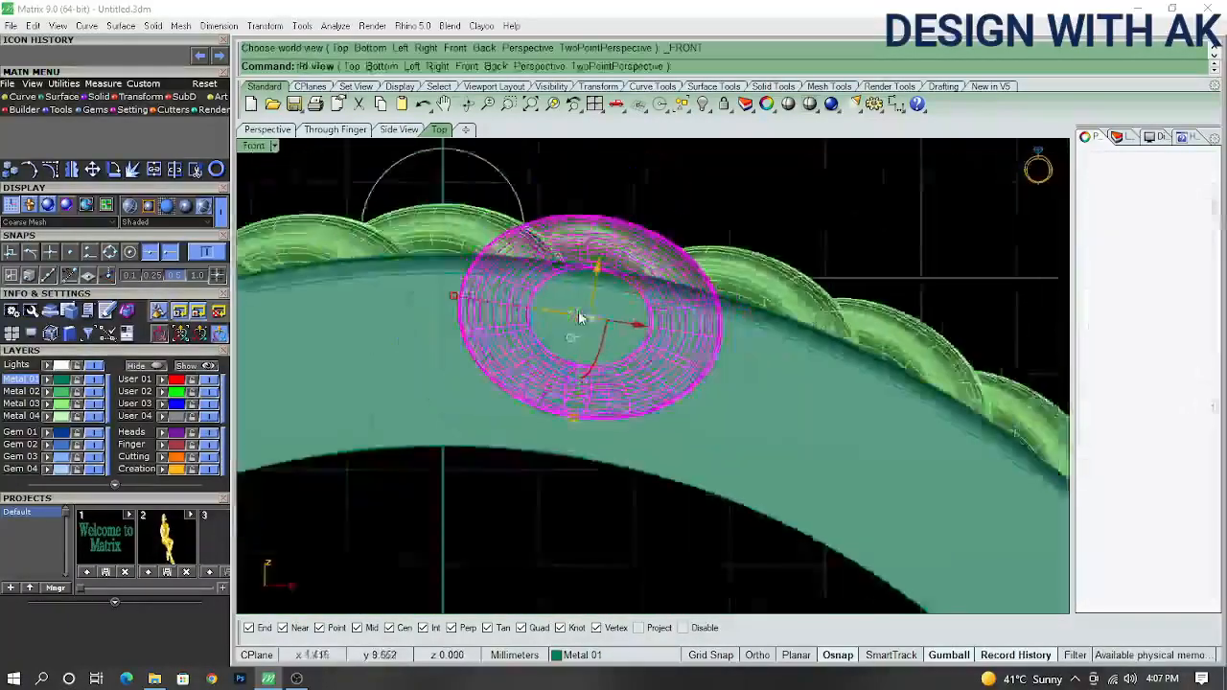
left_click_drag(565, 310, 564, 307)
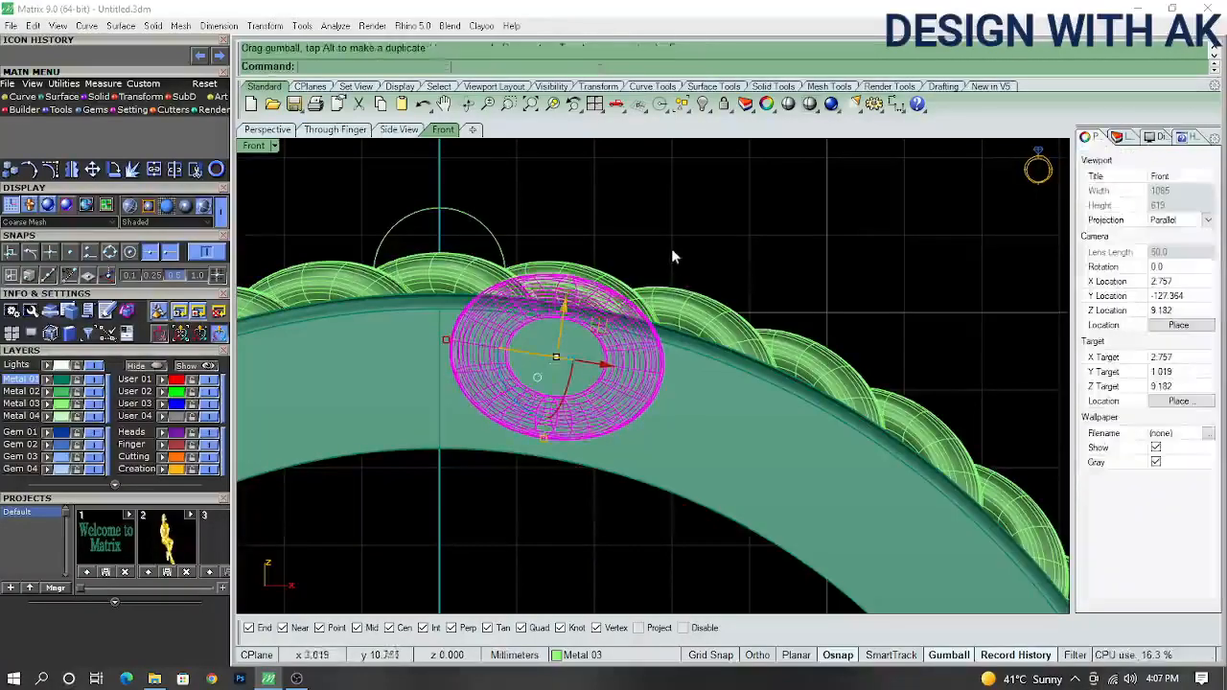
left_click(645, 247)
key("F1")
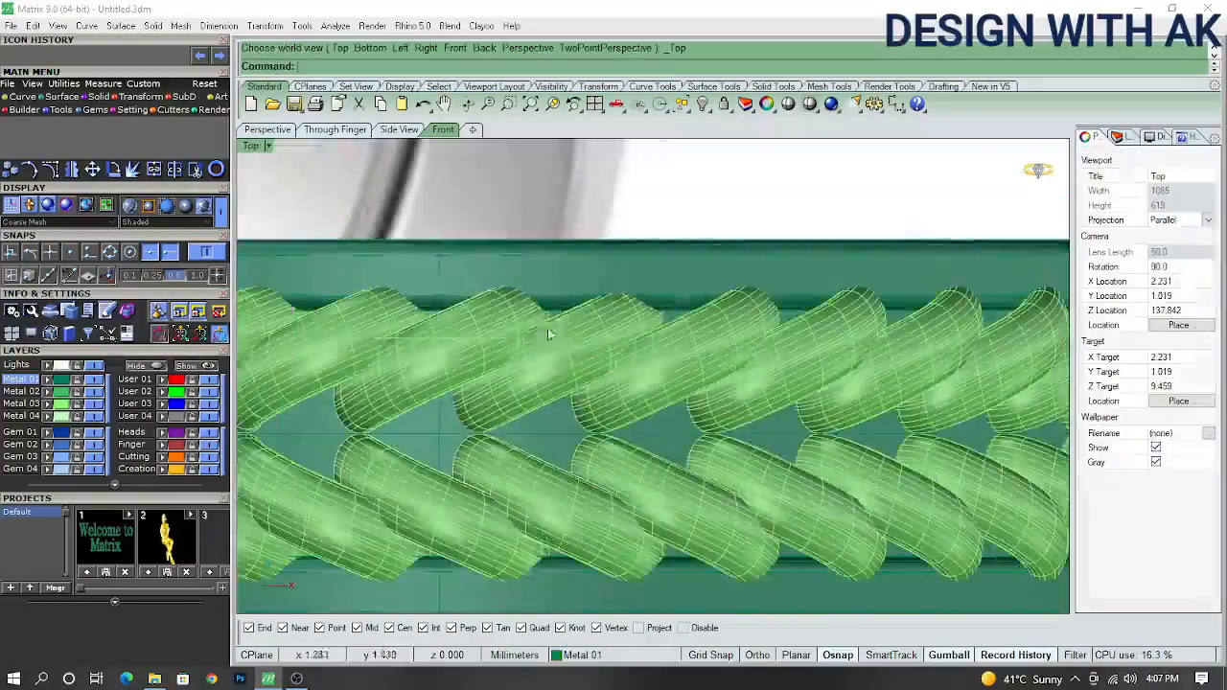
right_click_drag(557, 344, 545, 363)
left_click(546, 368)
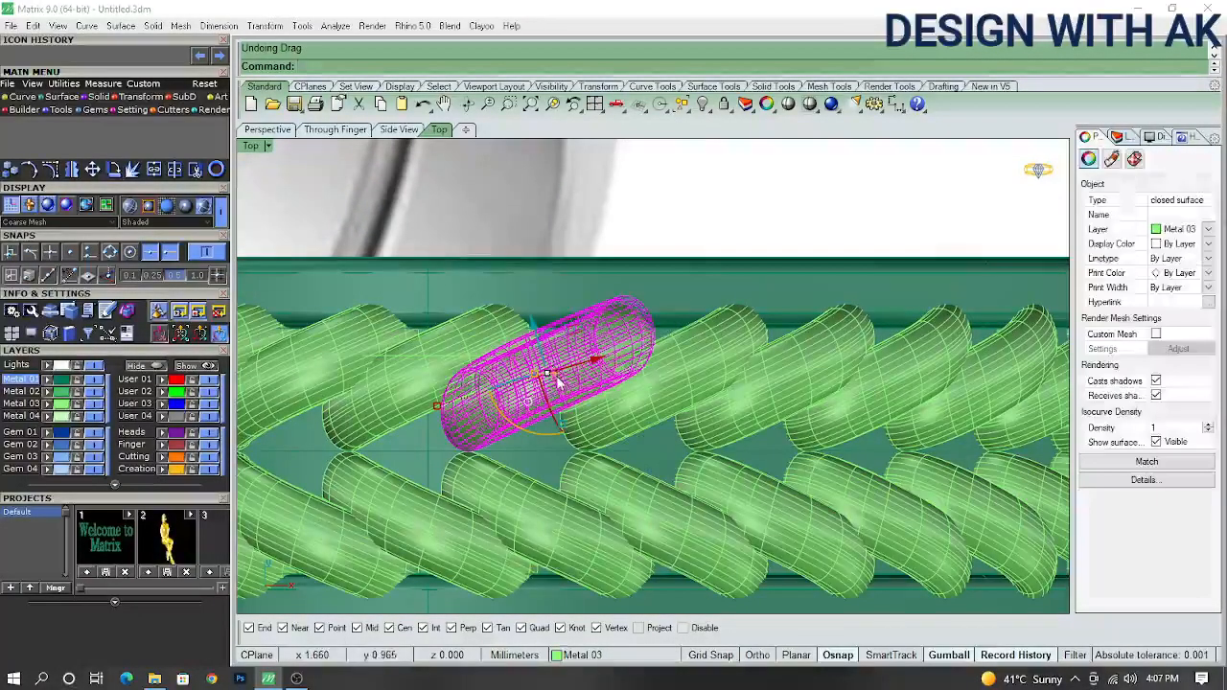
key("ctrl+z")
- Select the upper source strand and adjust its height on the band in a 3D view
scroll(566, 383, "down", 3)
scroll(572, 395, "up", 2)
left_click(542, 388)
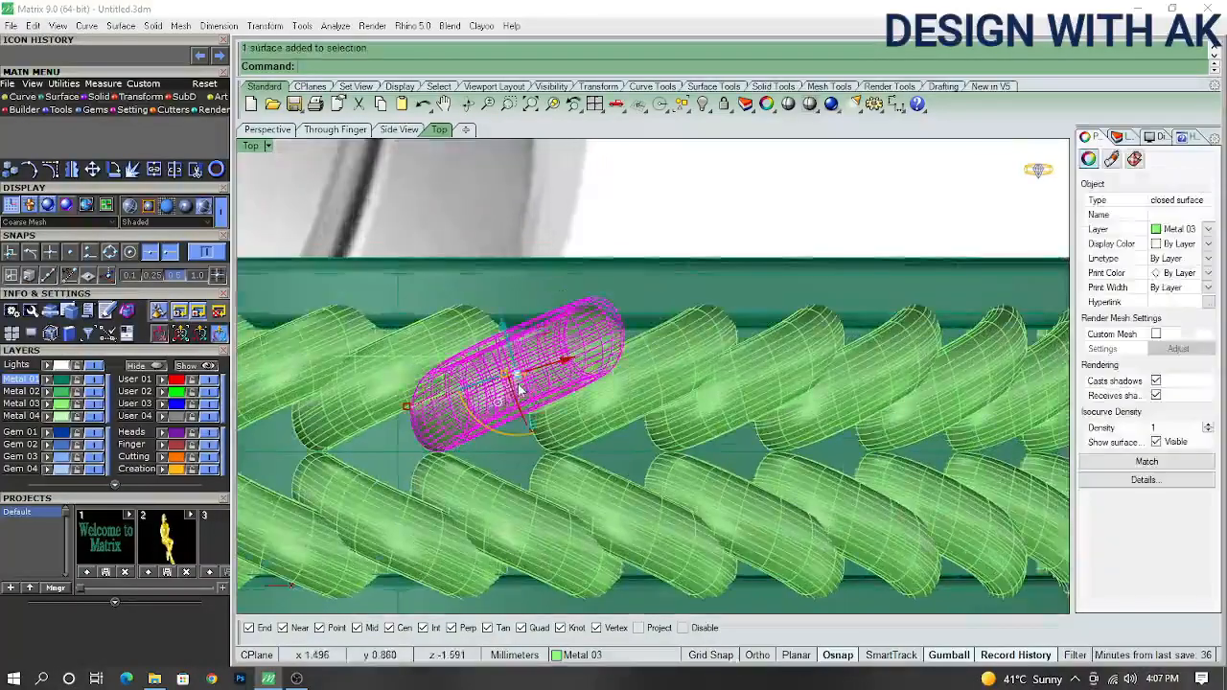
scroll(556, 301, "up", 5)
scroll(571, 369, "down", 4)
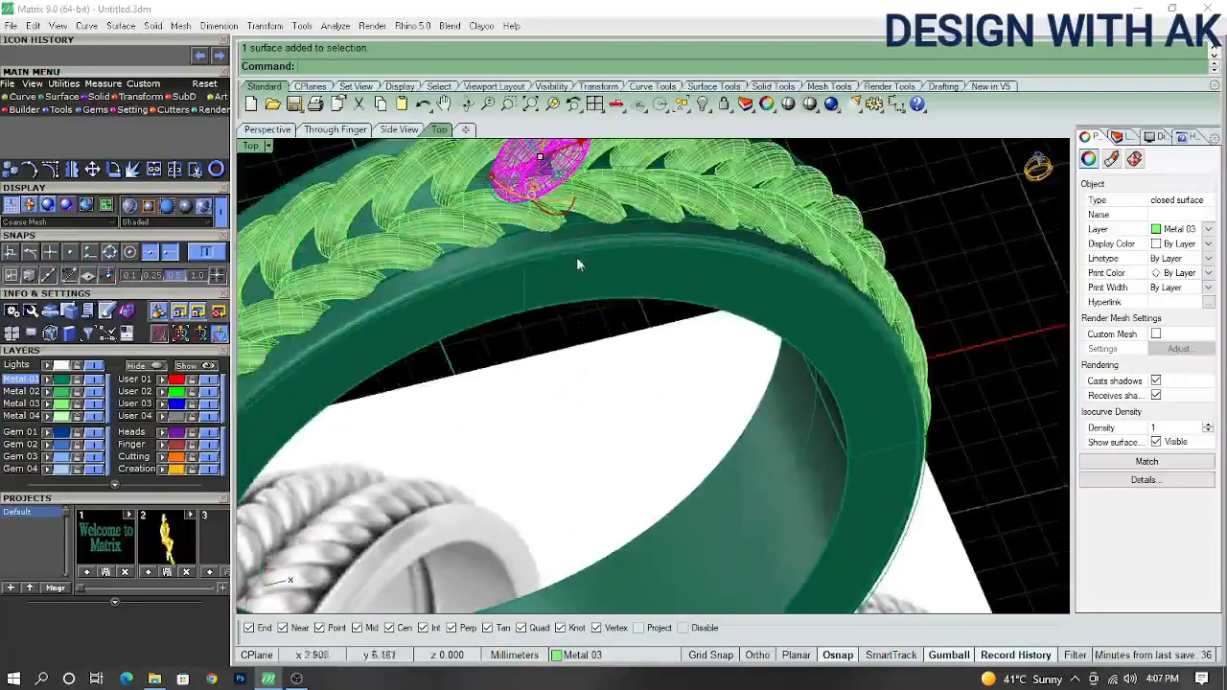
scroll(576, 261, "down", 2)
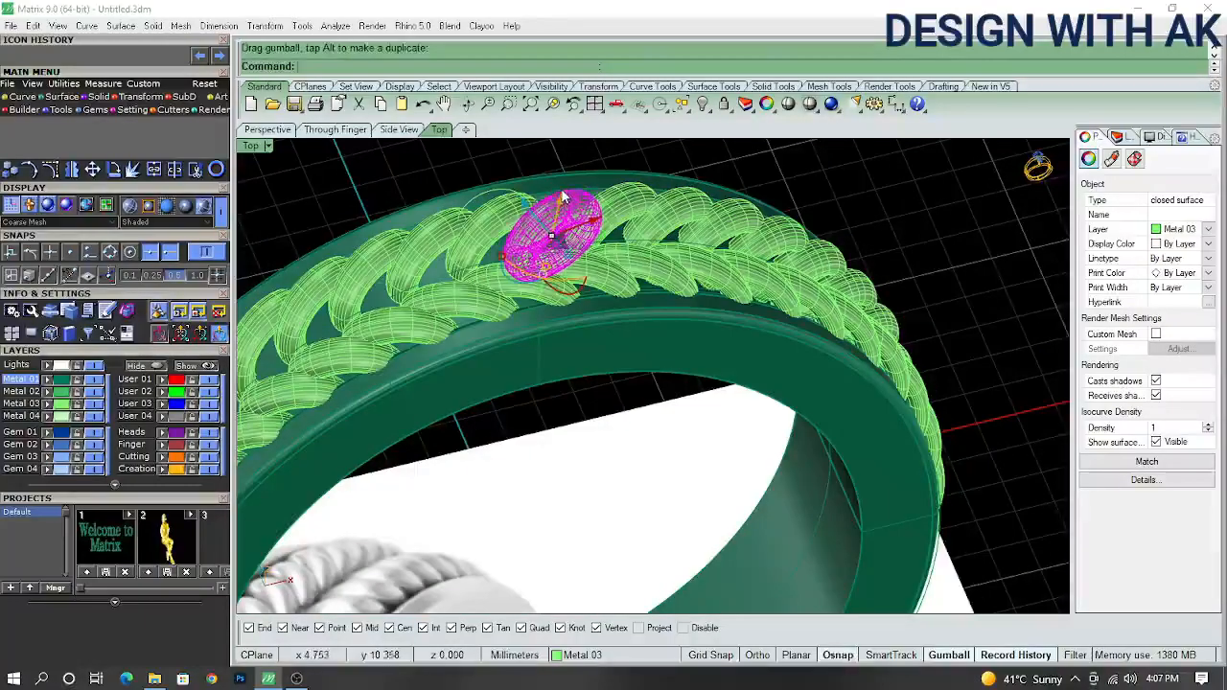
right_click_drag(597, 188, 573, 231, "ctrl+shift")
key("ctrl+F1")
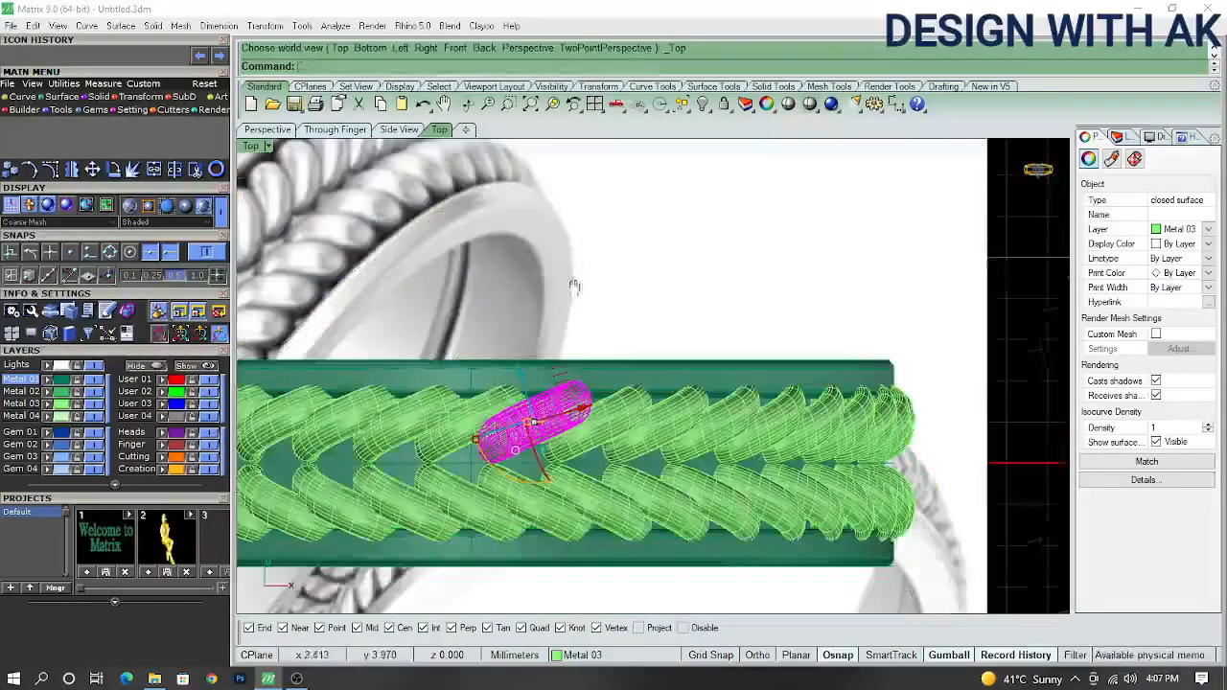
right_click_drag(572, 291, 607, 233)
key("Escape")
- Lower the upper source strand slightly into the groove in the front view
left_click(507, 357)
key("ctrl+F2")
scroll(538, 347, "down", 5)
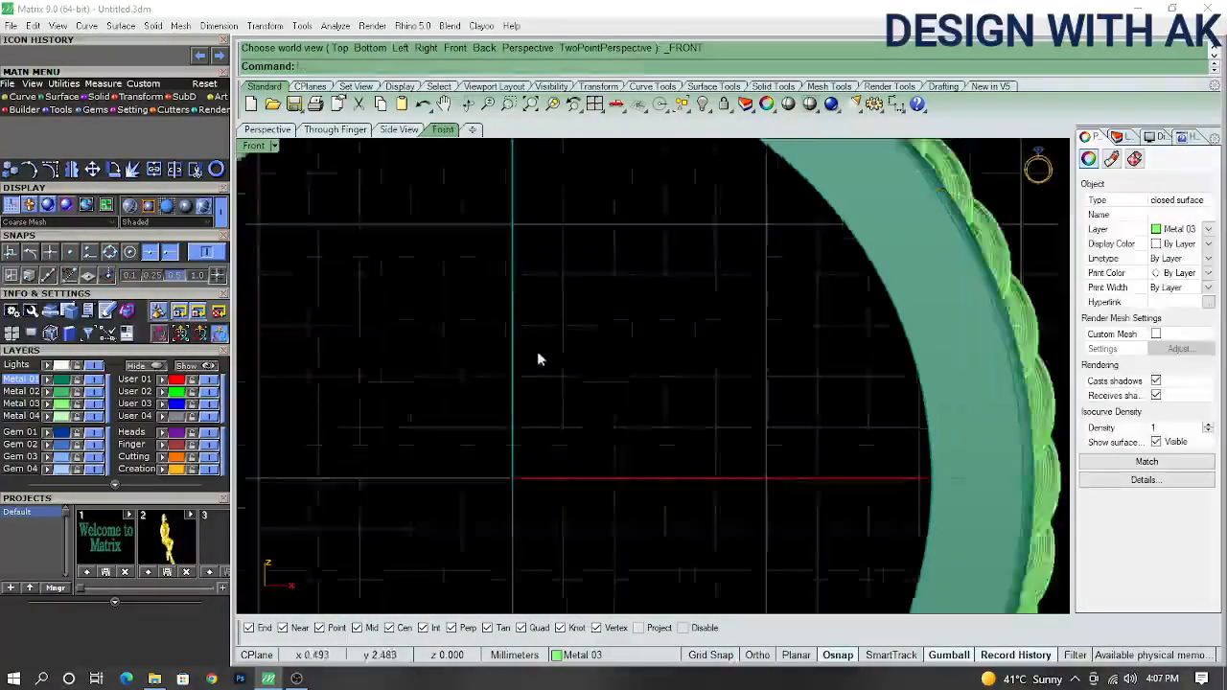
right_click_drag(539, 272, 540, 375)
scroll(521, 239, "up", 6)
scroll(520, 240, "up", 4)
left_click_drag(525, 258, 526, 267)
key("ctrl+F1")
key("Escape")
scroll(528, 274, "down", 7)
right_click_drag(610, 312, 519, 295)
- Duplicate the band body in place and scale the copy down slightly and uniformly
key("ctrl+F2")
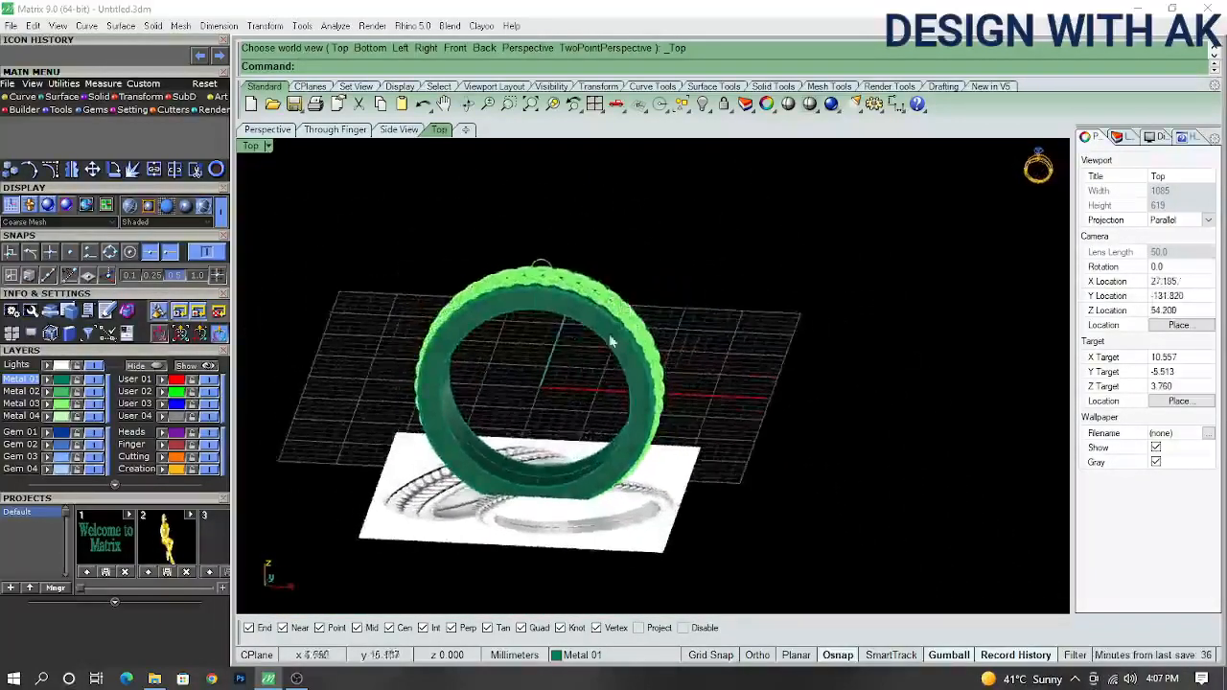
scroll(548, 252, "up", 10)
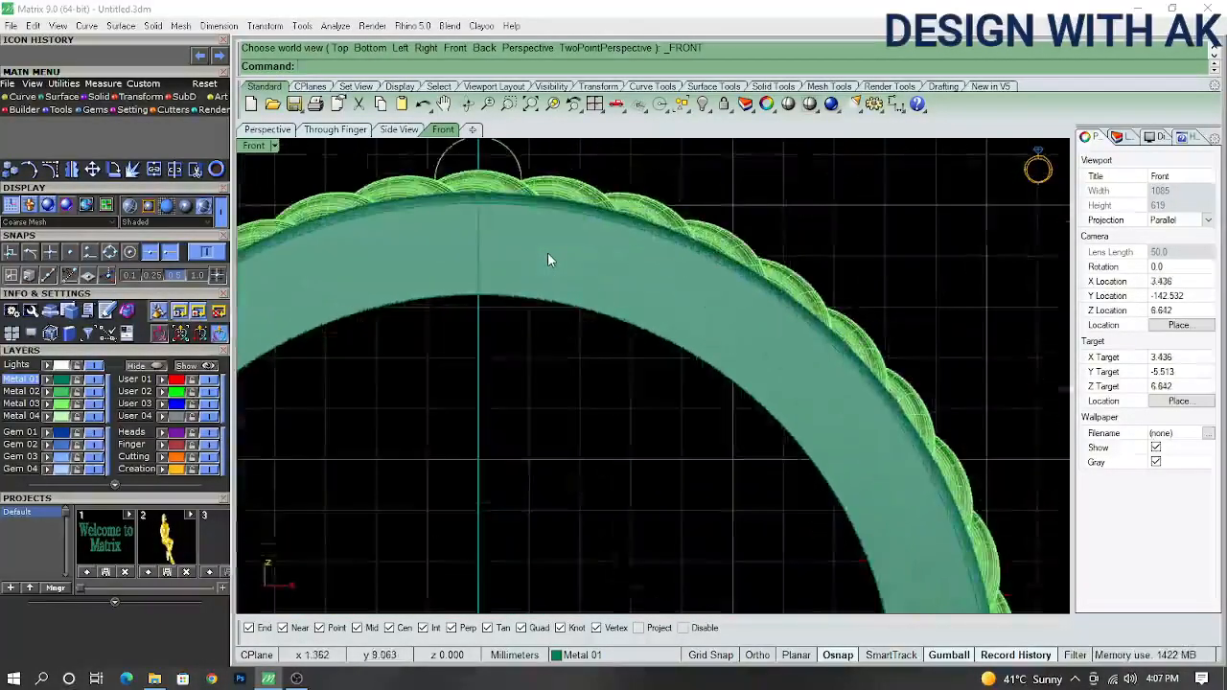
scroll(547, 252, "down", 8)
left_click(548, 253)
right_click_drag(631, 302, 656, 209)
key("ctrl+c")
key("ctrl+v")
left_click_drag(543, 581, 545, 562, "shift")
right_click_drag(661, 490, 571, 495)
- Narrow the band copy in the right view and measure the gap from its side edge to the original band's outer edge
key("ctrl+F3")
scroll(763, 396, "up", 11)
left_click_drag(796, 403, 779, 403)
scroll(796, 393, "up", 5)
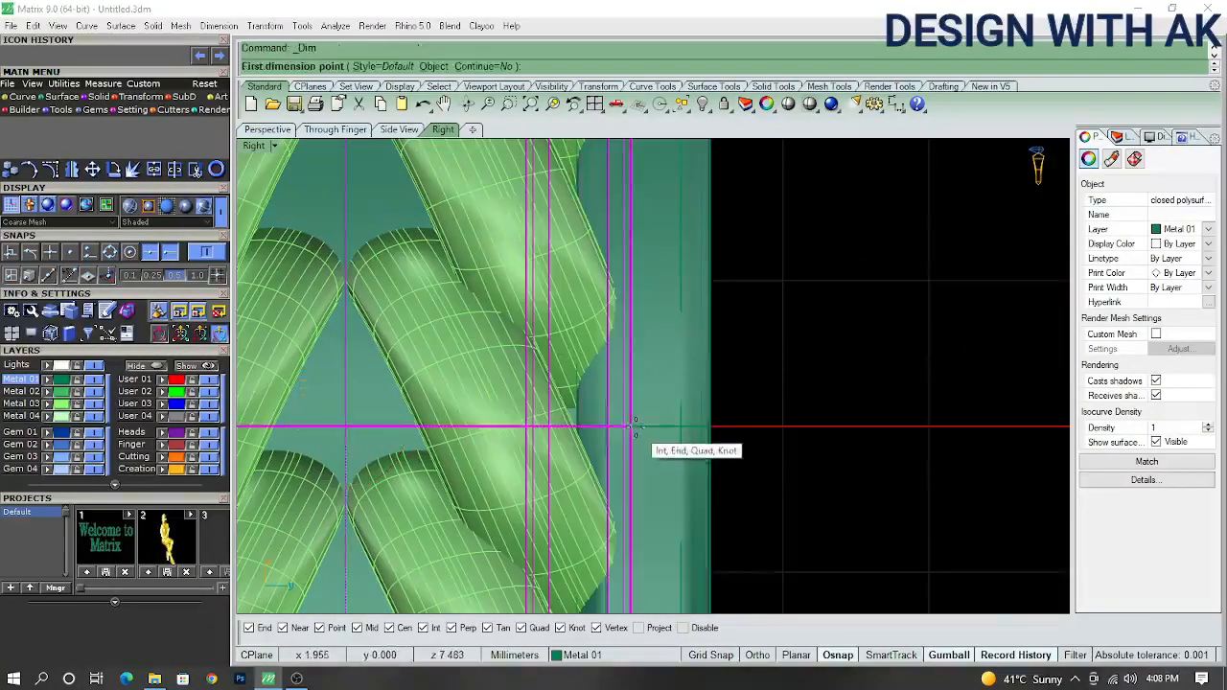
left_click(632, 424)
scroll(698, 329, "down", 2)
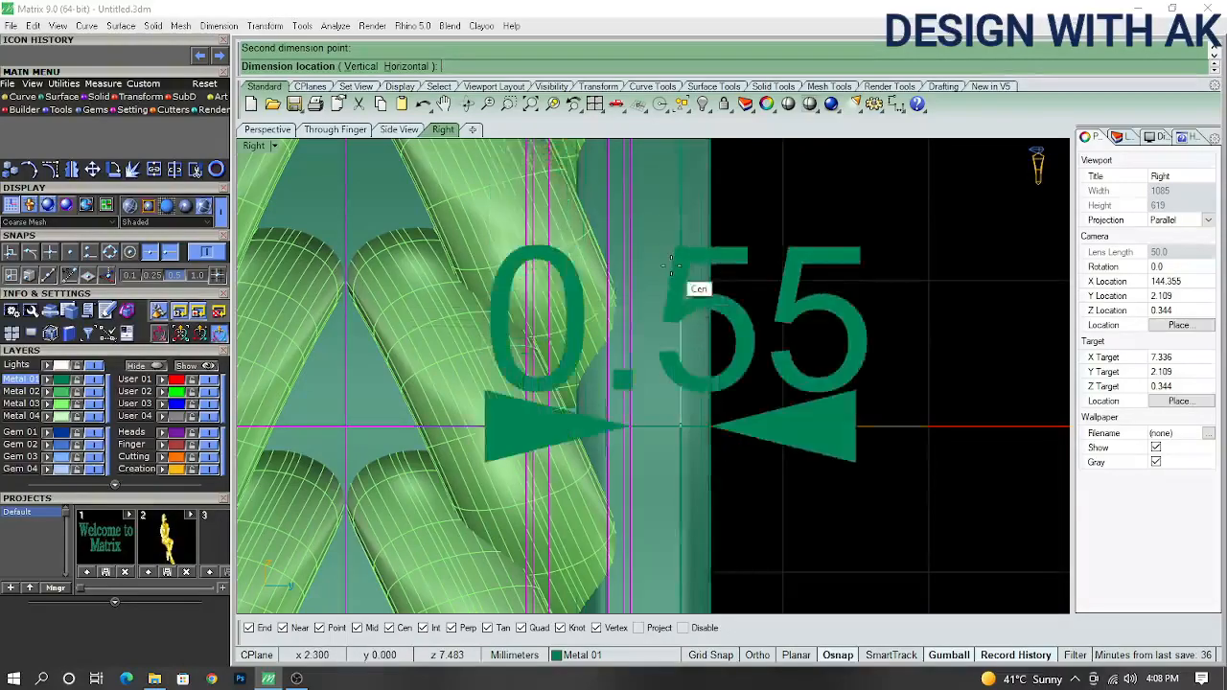
scroll(671, 341, "up", 6)
- Narrow the band copy slightly further in the right view and remeasure the gap from its side edge to the original band's outer edge
left_click_drag(627, 363, 614, 362)
type("DD")
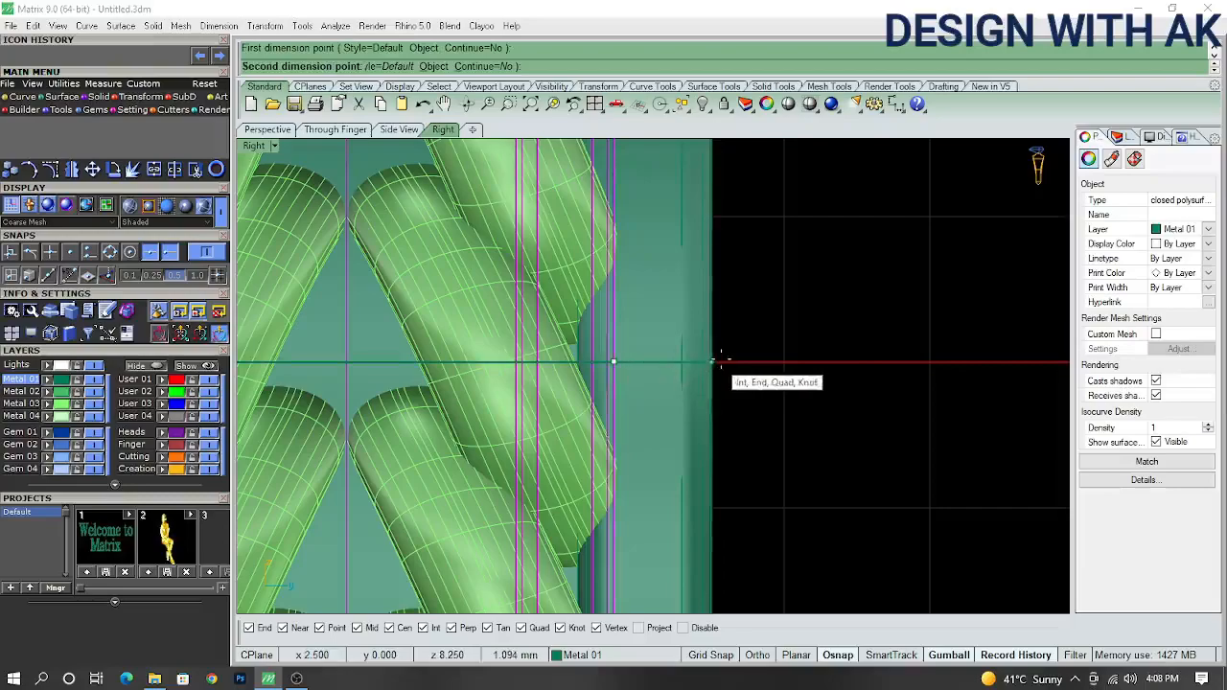
left_click(721, 362)
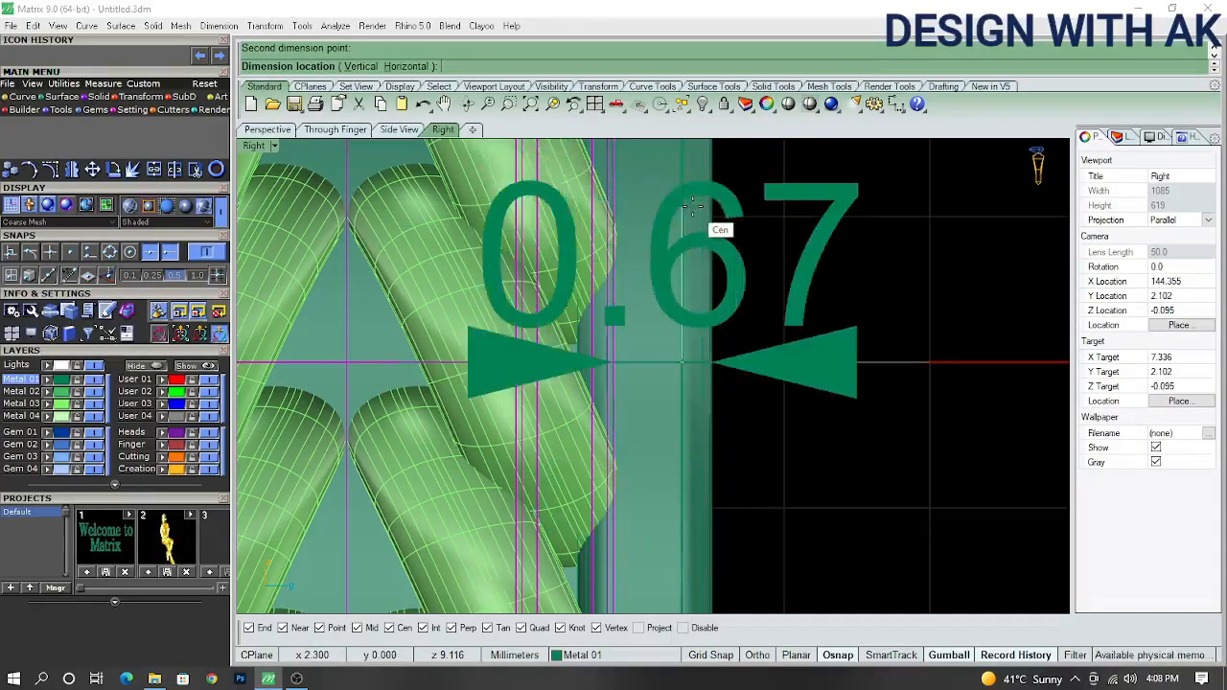
key("Escape")
scroll(682, 248, "down", 6)
- Measure the wall between the band copy's outer edge and the original band's outer edge in the front view
key("F2")
scroll(719, 340, "down", 5)
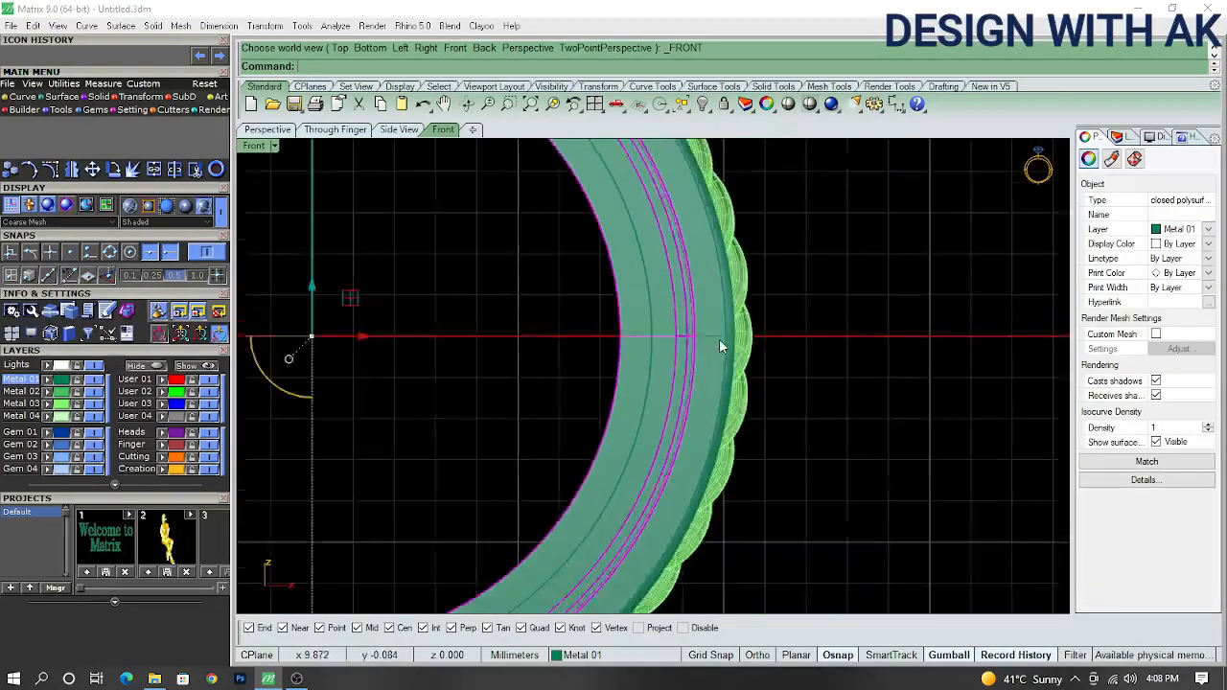
scroll(720, 334, "up", 12)
right_click_drag(719, 334, 679, 357)
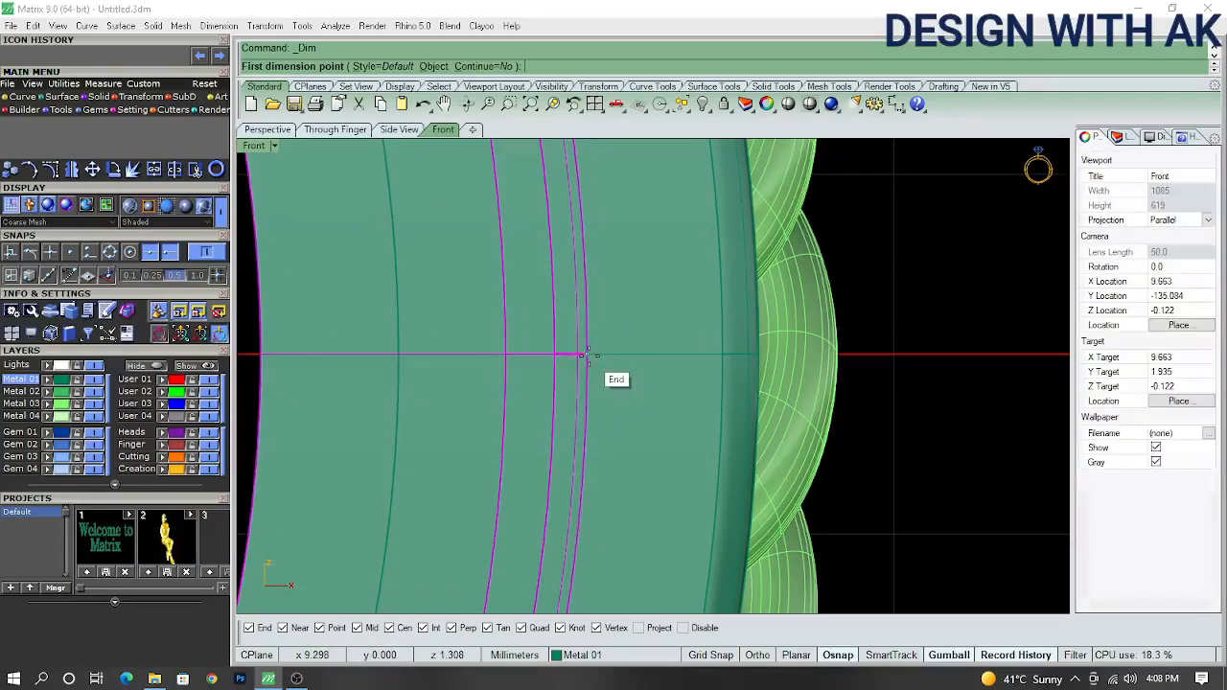
left_click(755, 361)
scroll(728, 331, "down", 1)
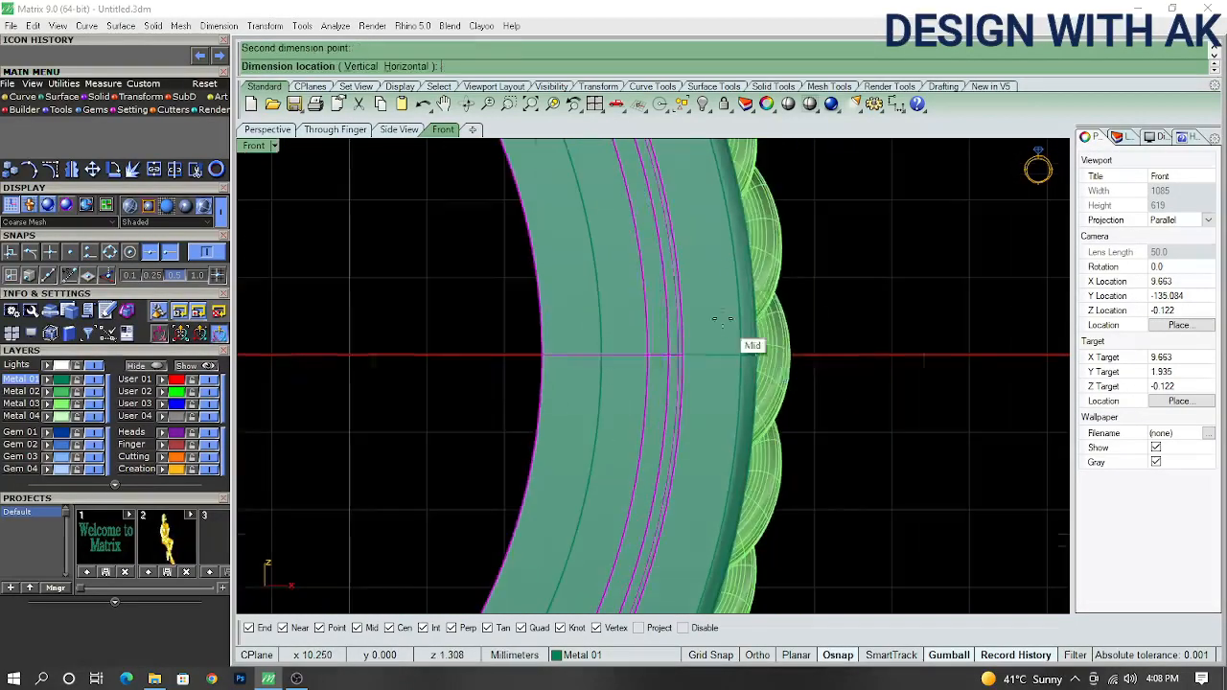
key("Escape")
scroll(705, 280, "down", 6)
- Subtract the narrower band copy from the original band with a Boolean difference to hollow the band from inside
right_click_drag(660, 349, 703, 338)
scroll(707, 339, "down", 6)
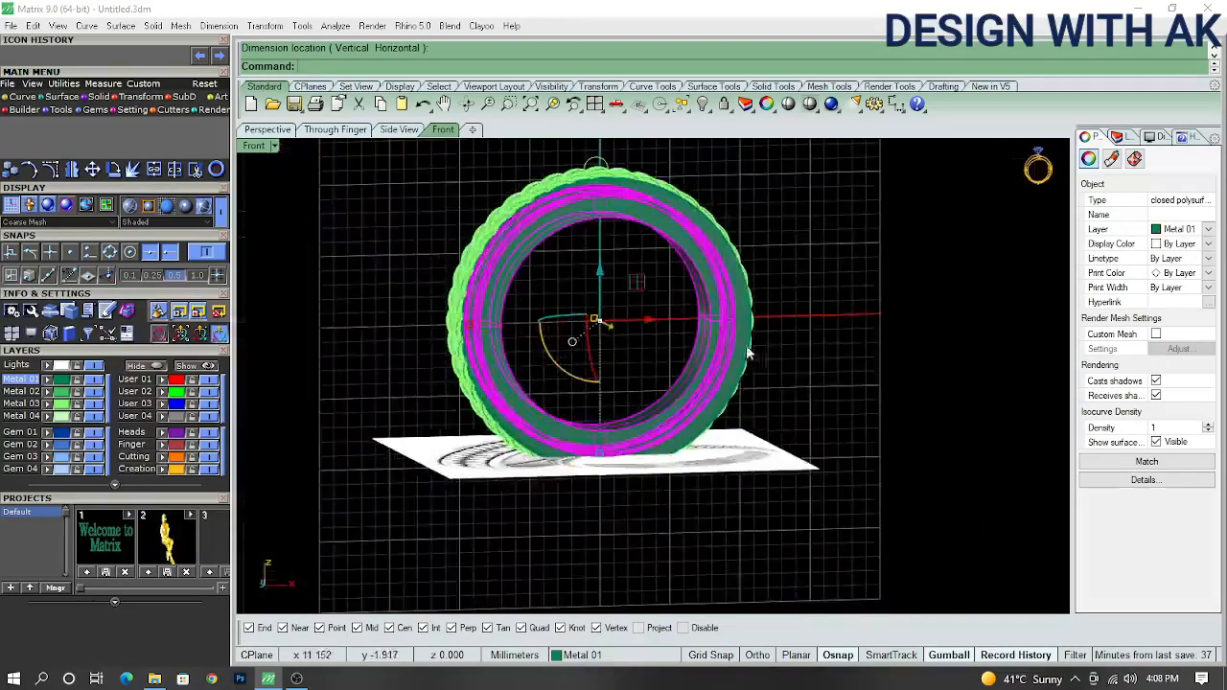
scroll(746, 348, "up", 6)
left_click(733, 356)
type("BD")
key("Return")
left_click(644, 405)
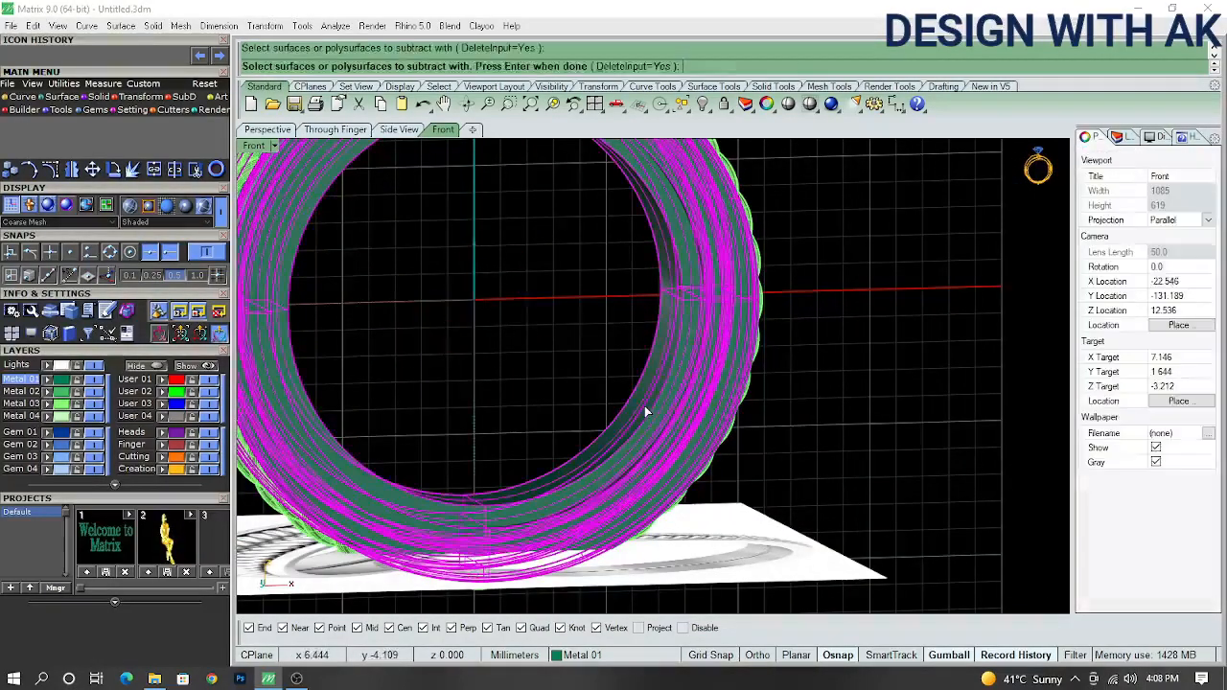
key("Return")
- Extract a V-direction isocurve running around the band's surface between the two strand rows, placed on User Layer 01
right_click_drag(652, 329, 781, 373, "ctrl+shift")
scroll(708, 332, "up", 8)
scroll(702, 344, "up", 4)
scroll(722, 369, "up", 4)
key("Escape")
left_click(781, 373)
key("Return")
left_click(782, 368)
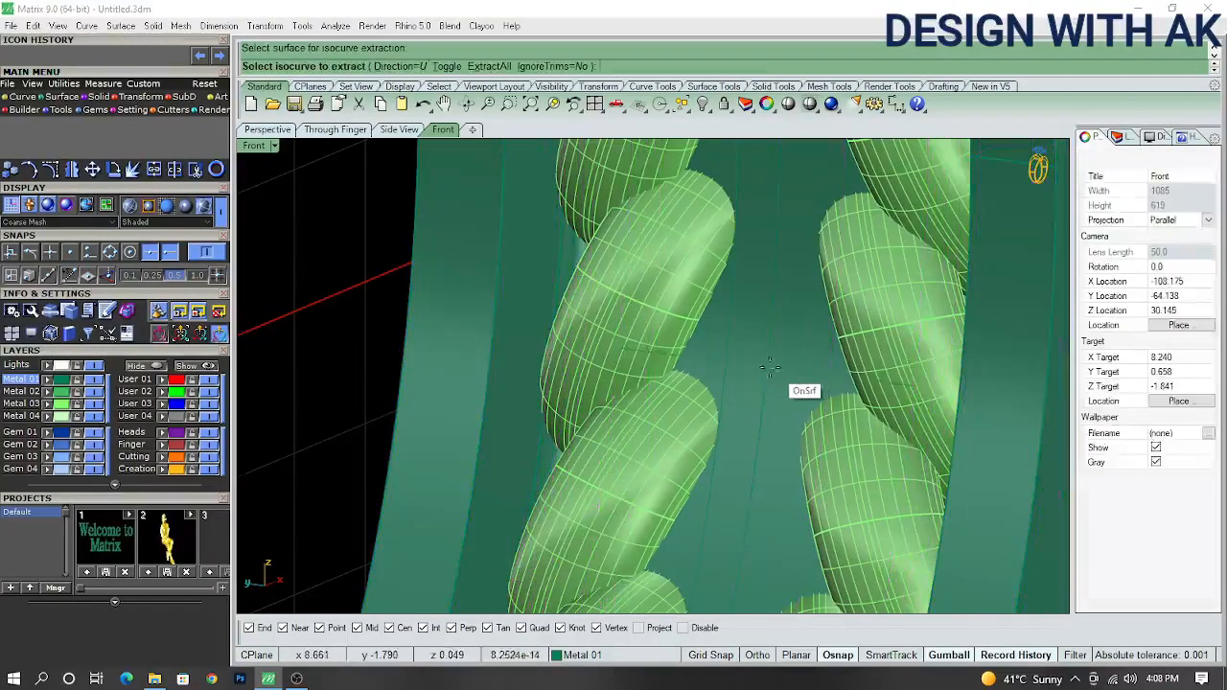
scroll(769, 370, "up", 2)
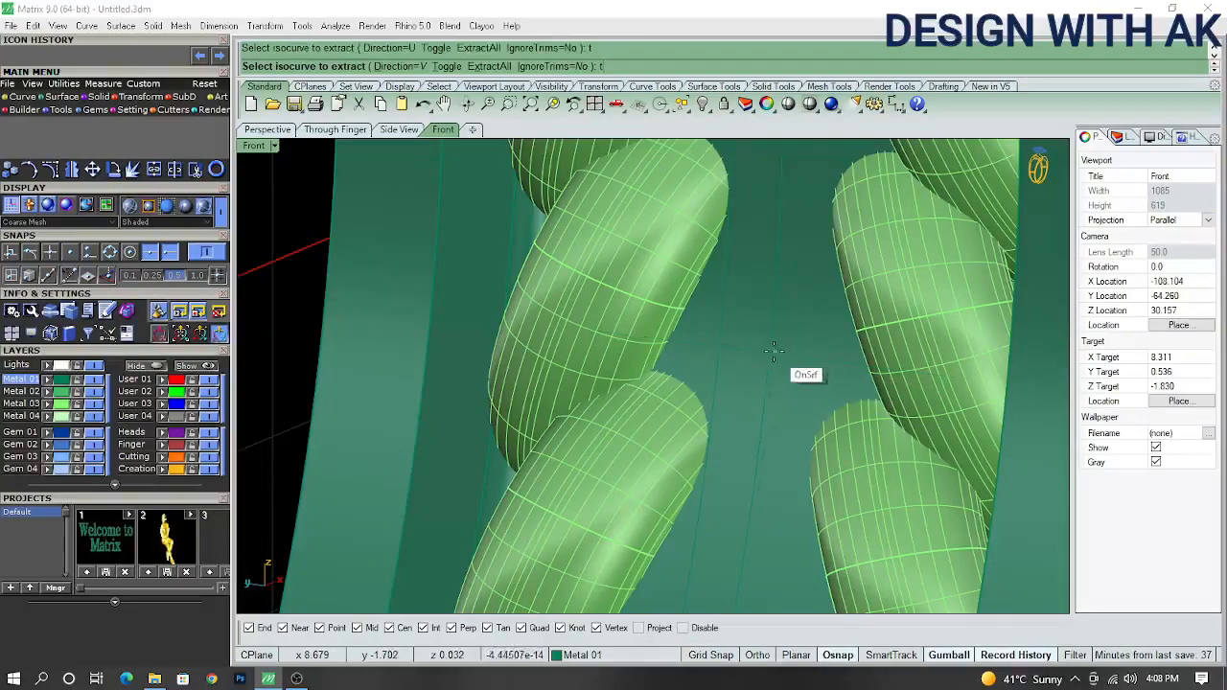
left_click(1118, 138)
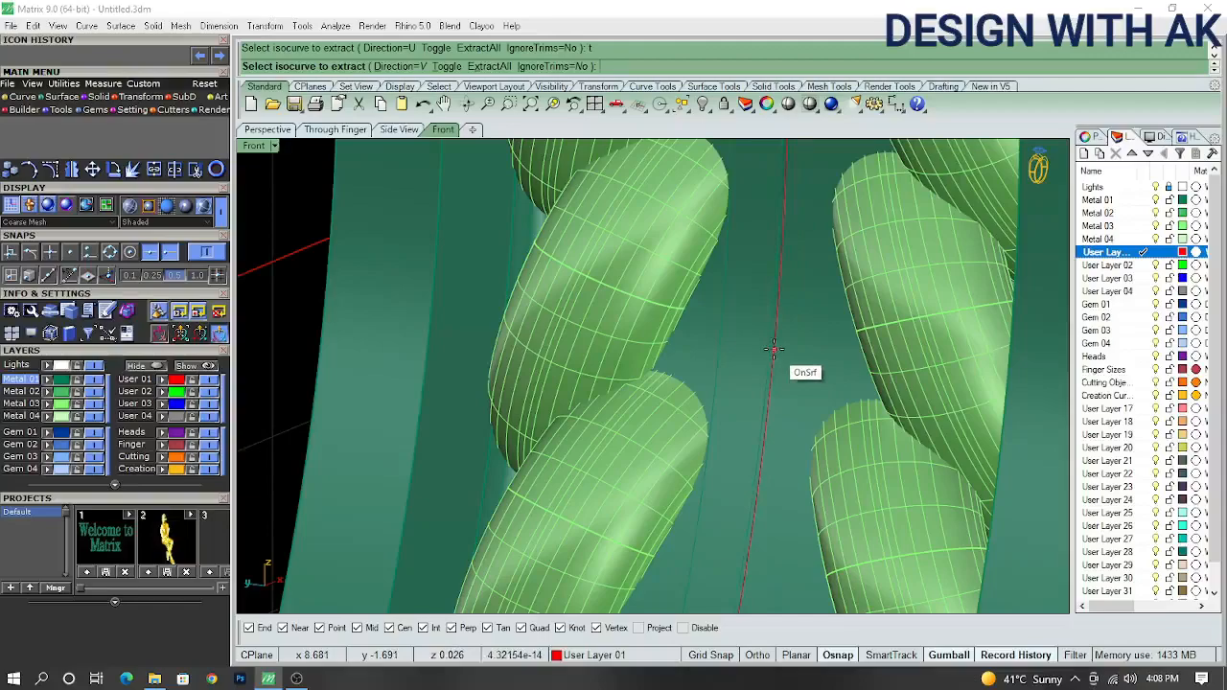
key("Return")
- Extrude the extracted isocurve sideways in the right view into a cylinder wider than the band
scroll(704, 358, "down", 8)
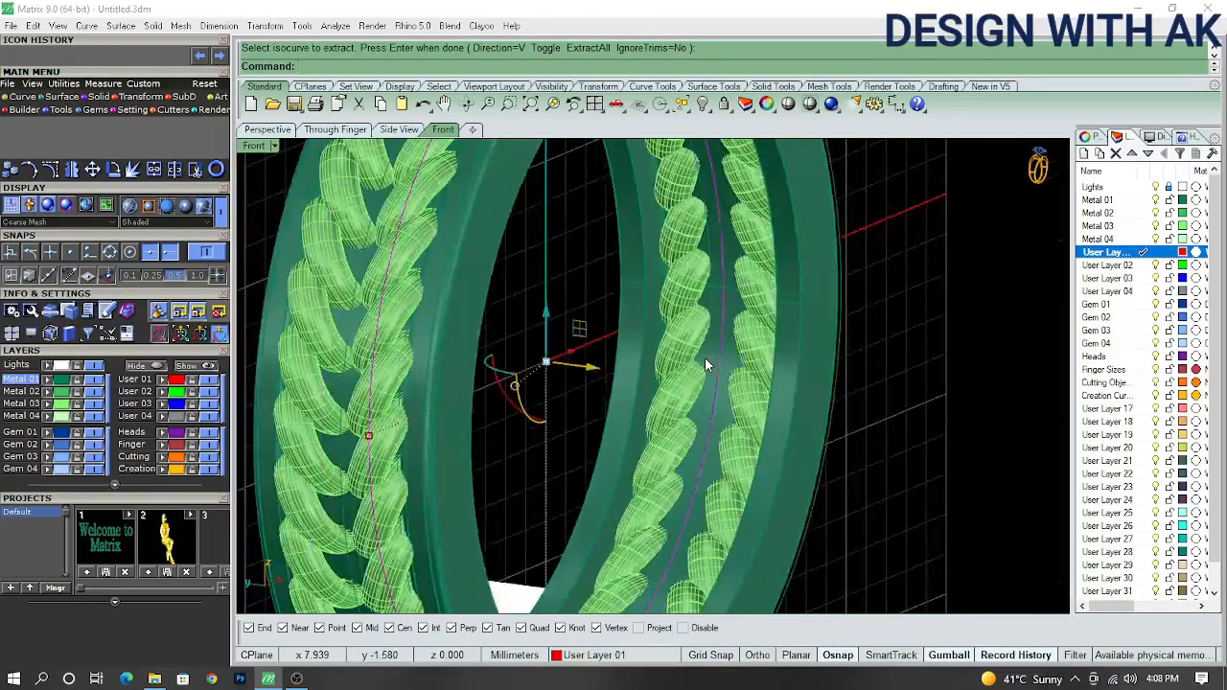
key("ctrl+F2")
key("ctrl+F3")
scroll(745, 374, "down", 6)
right_click_drag(745, 374, 695, 374)
key("ctrl+e")
left_click(843, 370)
left_click(774, 356)
- Select all the braid strands and subtract the red cylinder from them to trim away their inner portions
key("ctrl+F2")
scroll(619, 300, "up", 5)
scroll(612, 301, "up", 2)
left_click(592, 293)
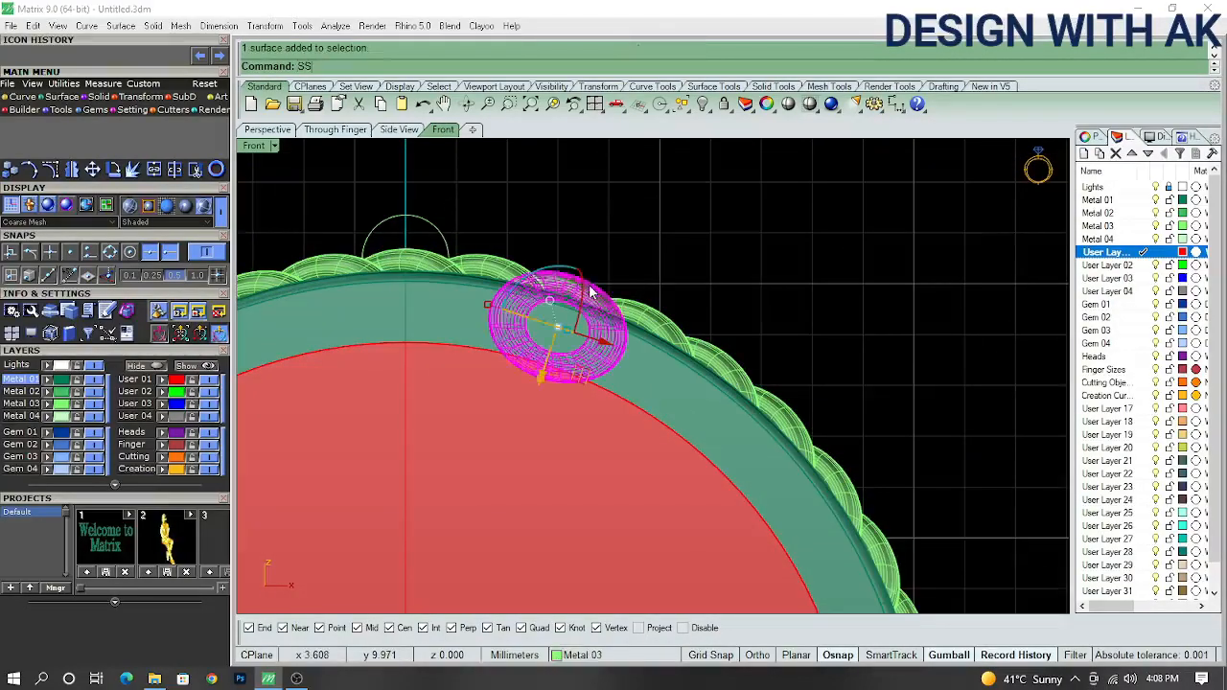
key("Return")
scroll(588, 289, "down", 4)
key("ctrl+F3")
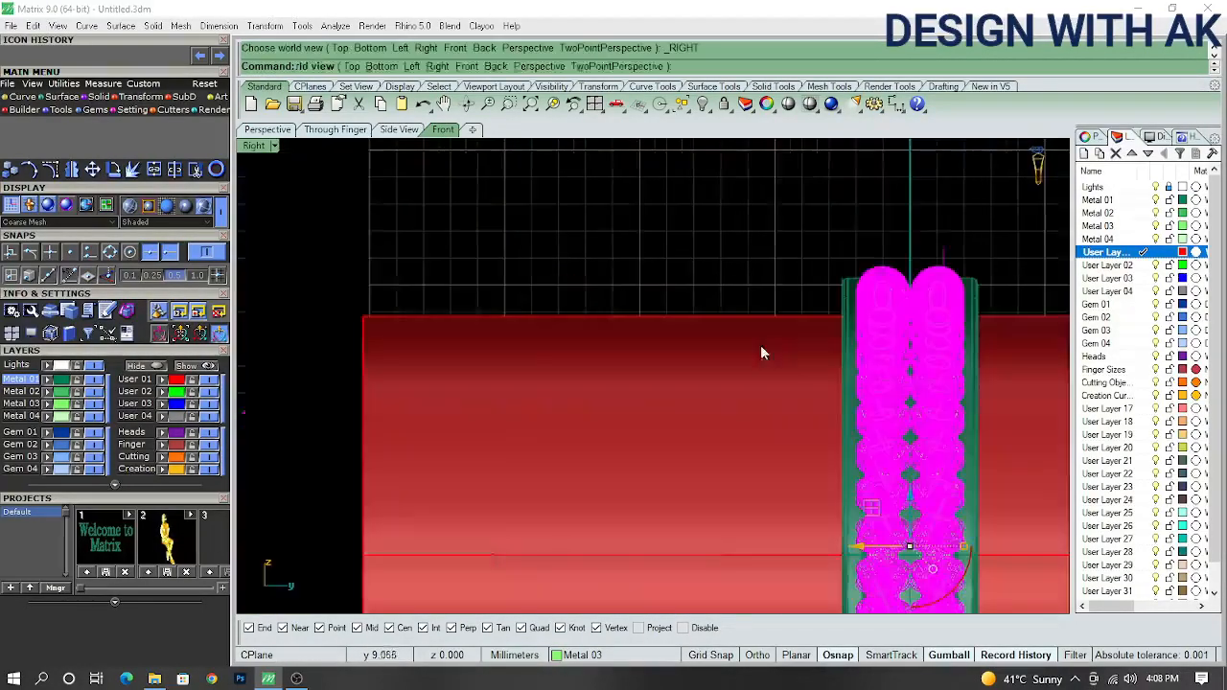
right_click_drag(800, 361, 792, 294)
scroll(707, 321, "down", 4)
right_click_drag(713, 321, 643, 330)
type("d")
key("Return")
left_click(634, 329)
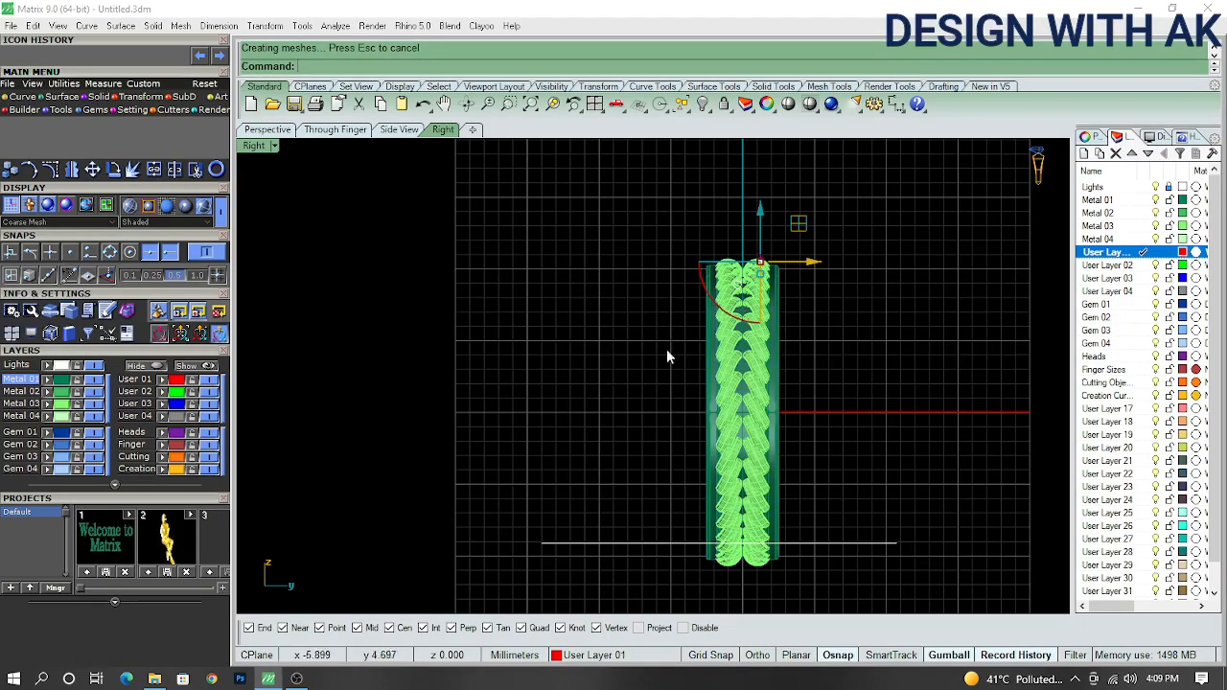
- Examine the trimmed strands and the inside of the band from several angles and in the front view
scroll(734, 327, "up", 8)
scroll(735, 327, "down", 6)
right_click_drag(596, 361, 720, 345, "ctrl+shift")
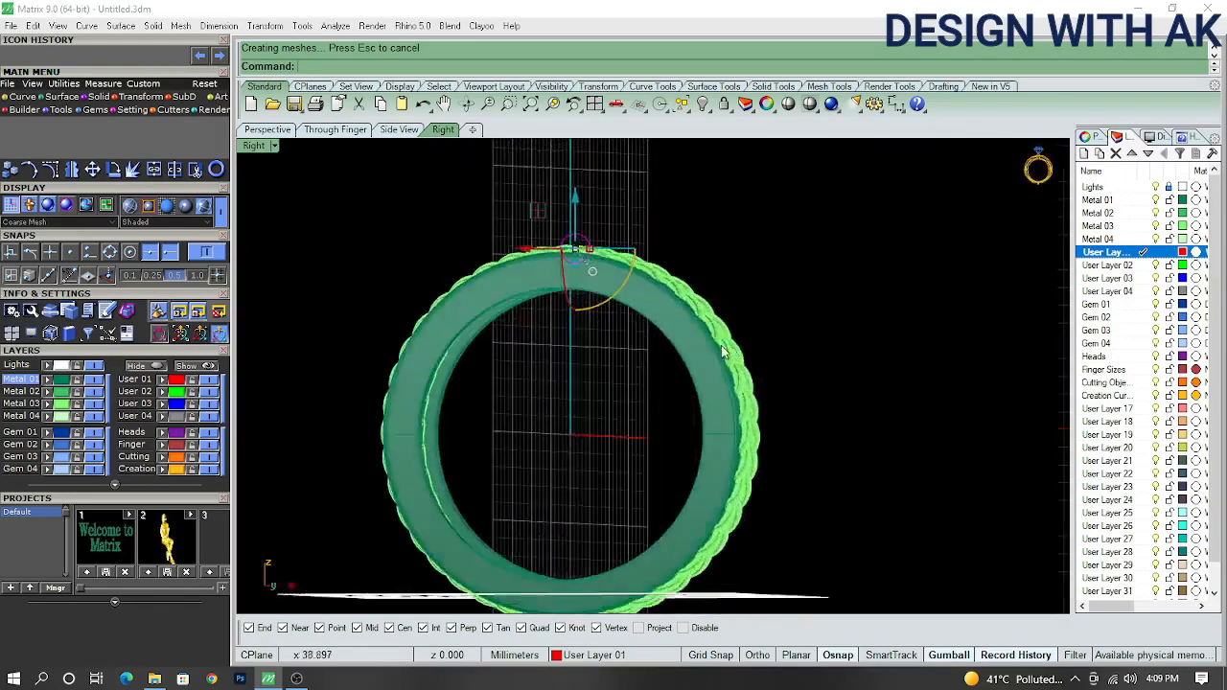
scroll(720, 347, "up", 6)
right_click_drag(647, 360, 719, 397, "ctrl+shift")
scroll(542, 426, "up", 13)
right_click_drag(562, 420, 500, 428, "ctrl+shift")
scroll(507, 412, "down", 2)
scroll(507, 408, "down", 3)
key("ctrl+F2")
scroll(480, 438, "down", 4)
scroll(557, 416, "down", 12)
scroll(494, 348, "up", 8)
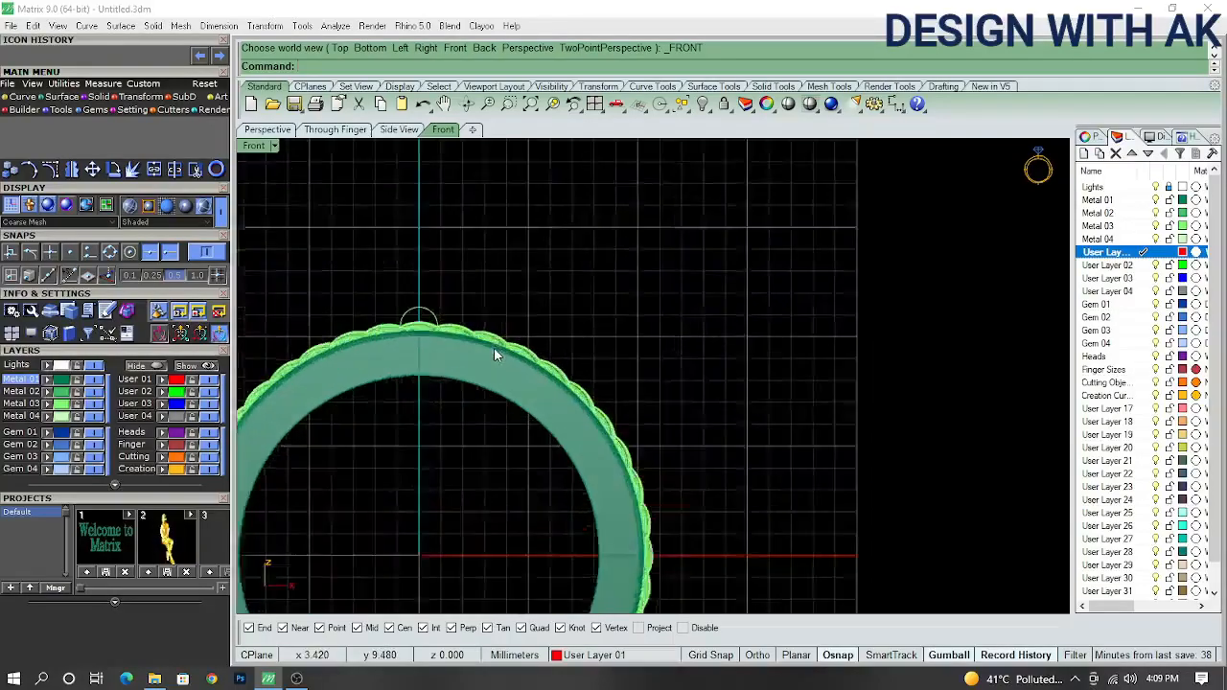
scroll(494, 347, "down", 6)
right_click_drag(556, 370, 593, 334)
- Select the band together with all the braid strands and assign them to the Metal 01 layer
right_click_drag(714, 336, 549, 375, "ctrl+shift")
scroll(663, 335, "up", 10)
left_click(601, 348)
scroll(602, 348, "down", 5)
left_click(549, 374)
left_click(639, 321, "shift")
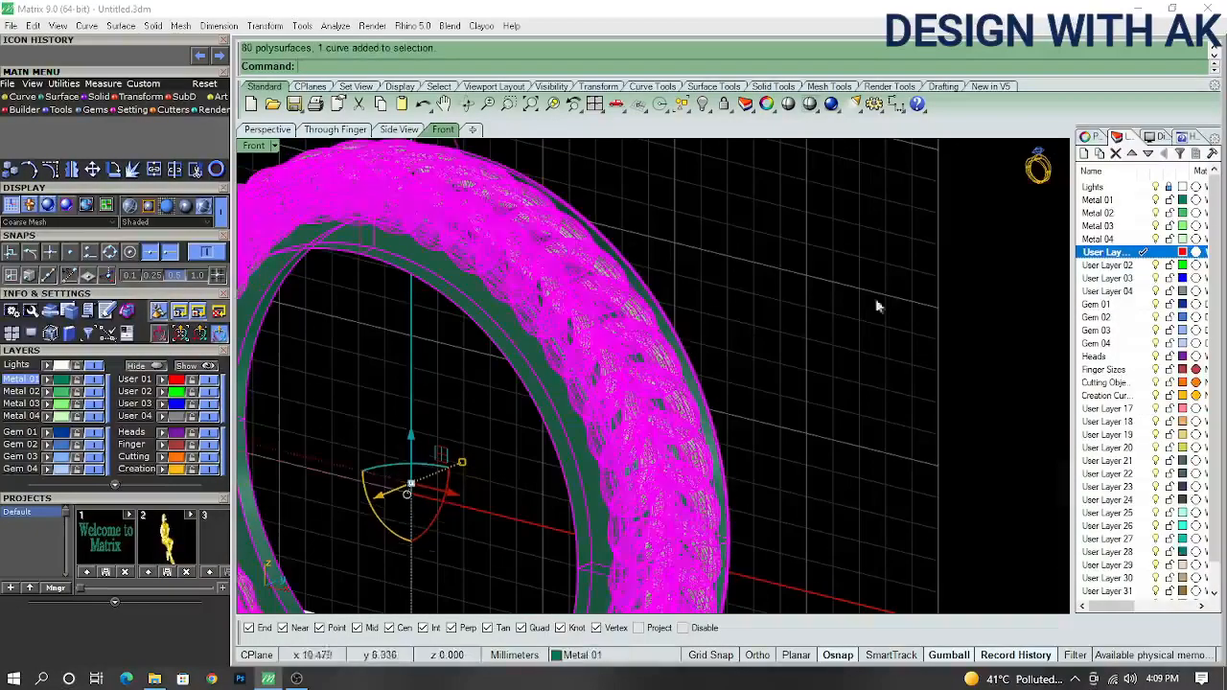
left_click(1090, 136)
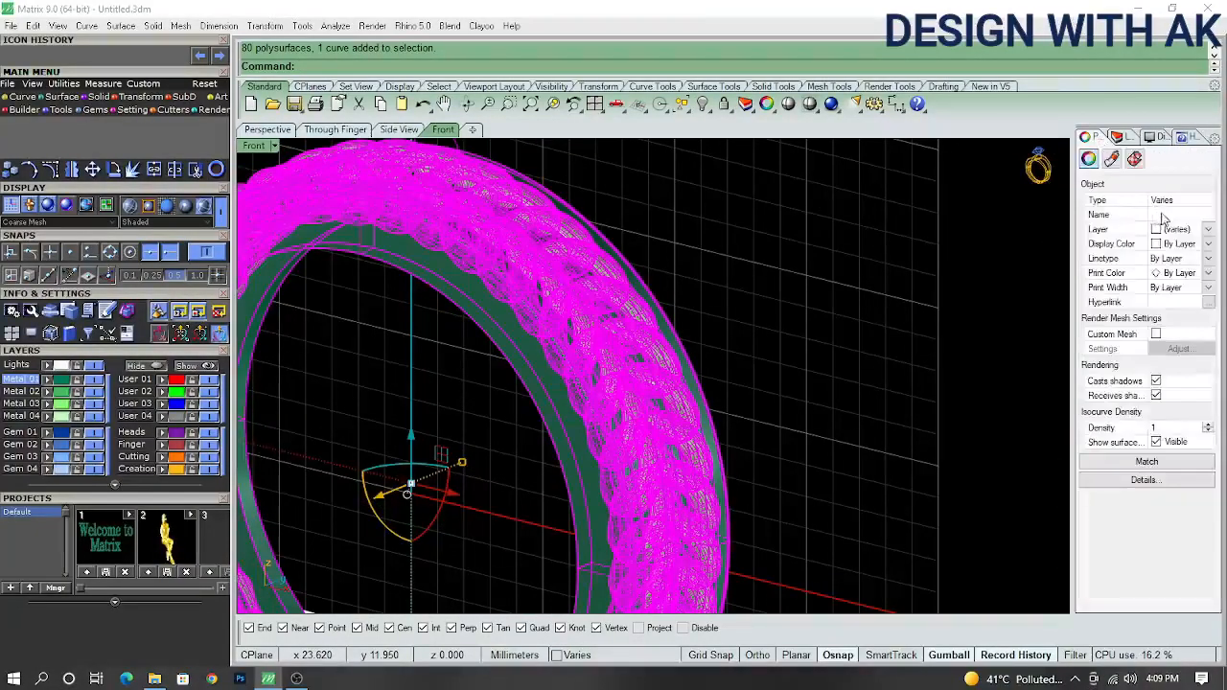
left_click(1182, 229)
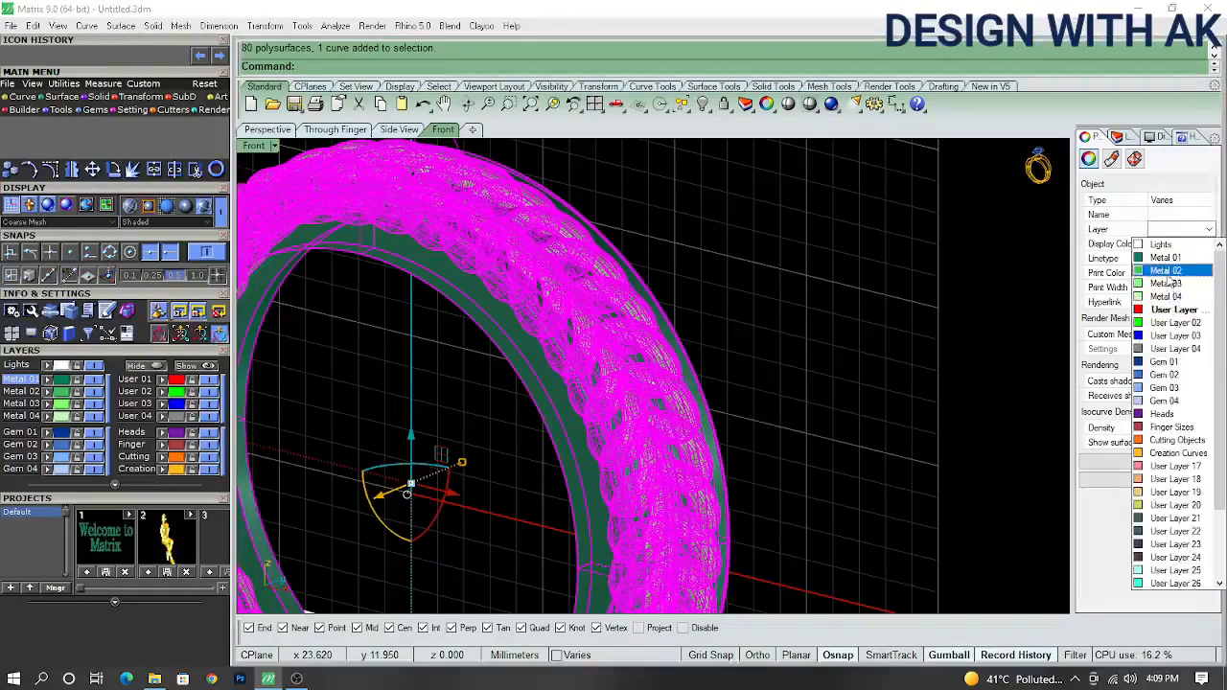
left_click(1165, 260)
left_click(705, 269)
- Compare the finished band with the reference picture in the top view and check the braid up close
scroll(705, 270, "down", 5)
right_click_drag(705, 269, 737, 416, "ctrl+shift")
scroll(669, 351, "up", 8)
key("ctrl+F1")
scroll(815, 370, "down", 8)
right_click_drag(844, 374, 929, 359)
scroll(738, 324, "down", 2)
scroll(713, 318, "down", 2)
right_click_drag(753, 321, 711, 322)
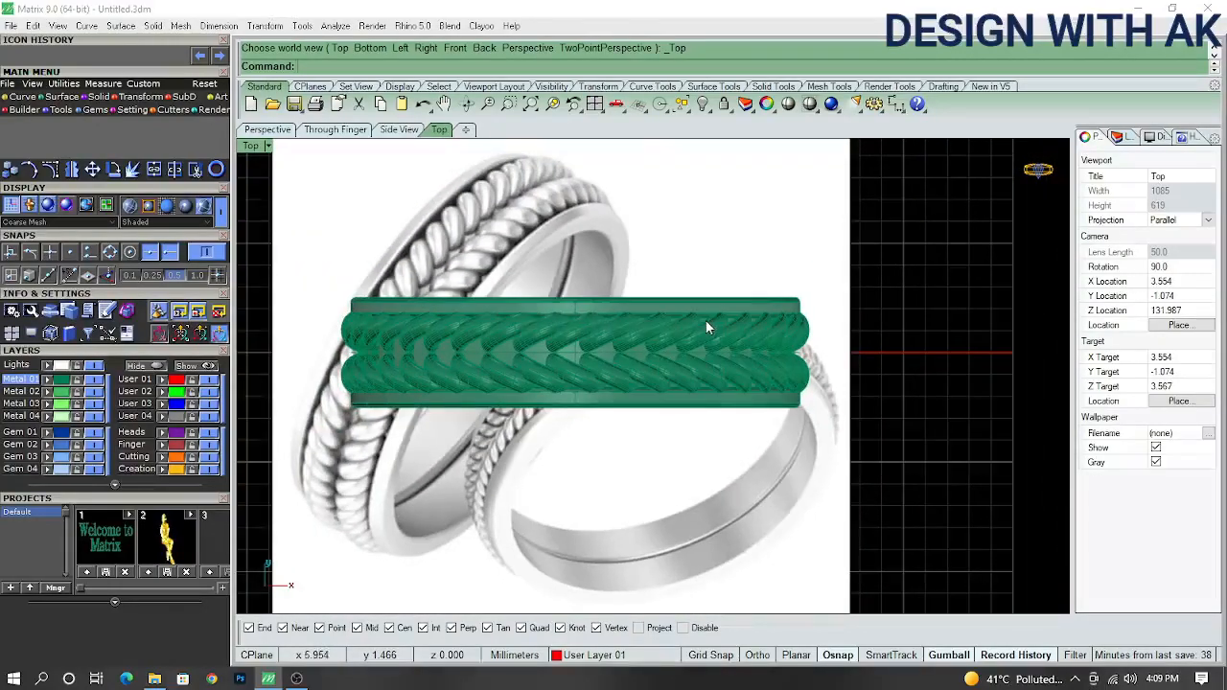
scroll(674, 298, "up", 6)
mouse_move(664, 297)
right_mouse_down("ctrl+shift")
mouse_move(632, 255)
mouse_move(732, 584)
mouse_move(847, 559)
mouse_move(838, 150)
mouse_move(671, 299)
right_mouse_up("ctrl+shift")
- Delete the leftover construction objects and turn off the Lights layer to hide the reference picture
key("Home")
scroll(670, 305, "down", 6)
key("Return")
key("Delete")
right_click_drag(593, 333, 546, 364)
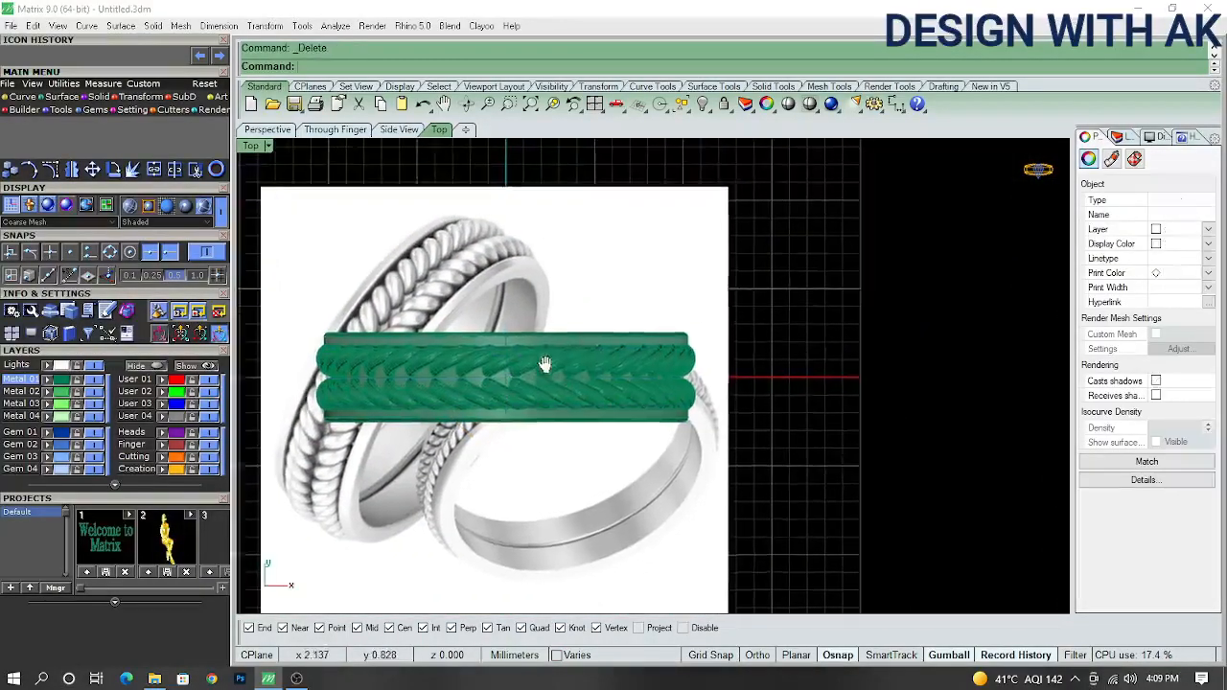
left_click(1117, 138)
left_click(1156, 187)
- Set the viewport's display mode to Machine and inspect the braided band from several angles
right_click_drag(641, 354, 604, 323)
scroll(648, 336, "up", 6)
scroll(648, 335, "down", 7)
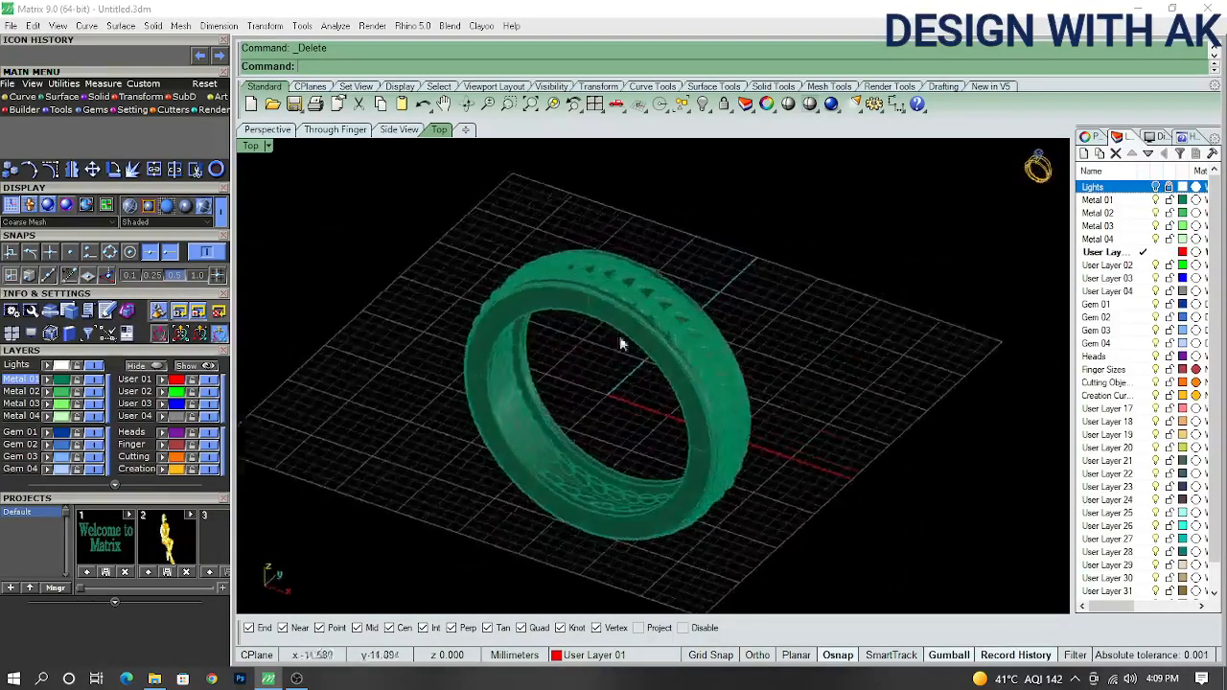
scroll(707, 384, "up", 5)
left_click(269, 146)
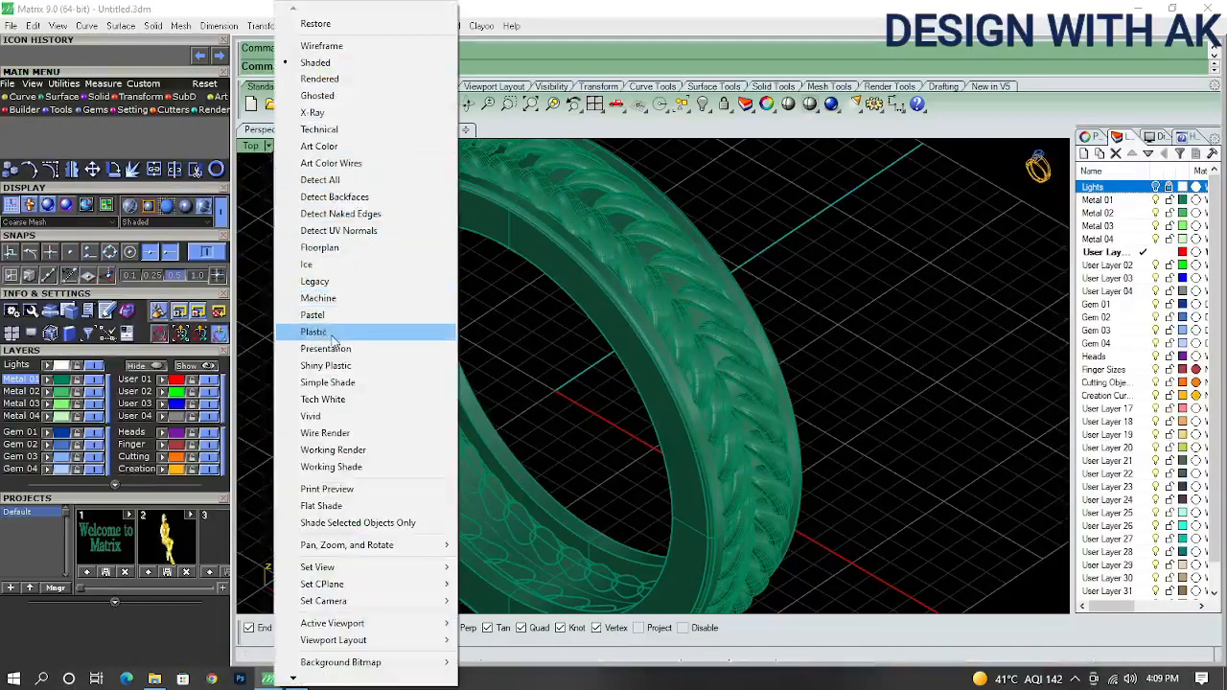
left_click(374, 299)
right_click_drag(748, 370, 575, 260, "ctrl+shift")
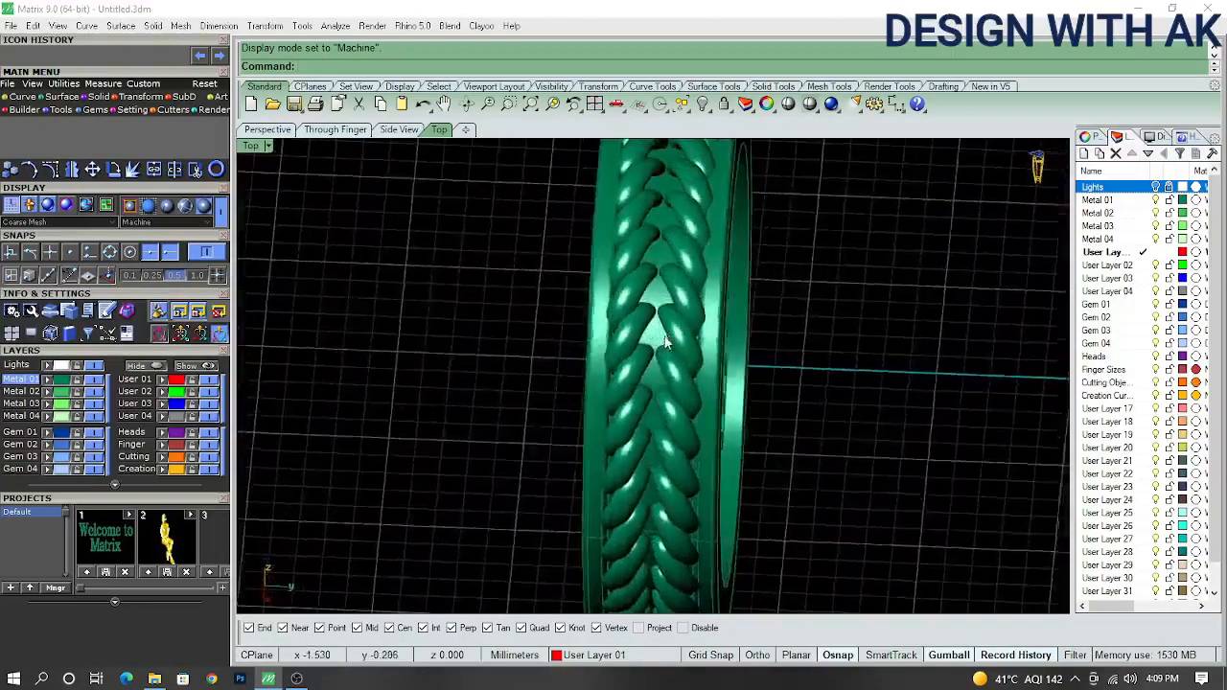
scroll(639, 341, "up", 7)
right_click_drag(642, 345, 949, 412, "ctrl+shift")
scroll(589, 332, "down", 5)
right_click_drag(589, 332, 663, 326, "ctrl+shift")
scroll(663, 326, "down", 4)
- Select the band body along with all the braid strands and group them into one object
left_click(648, 348)
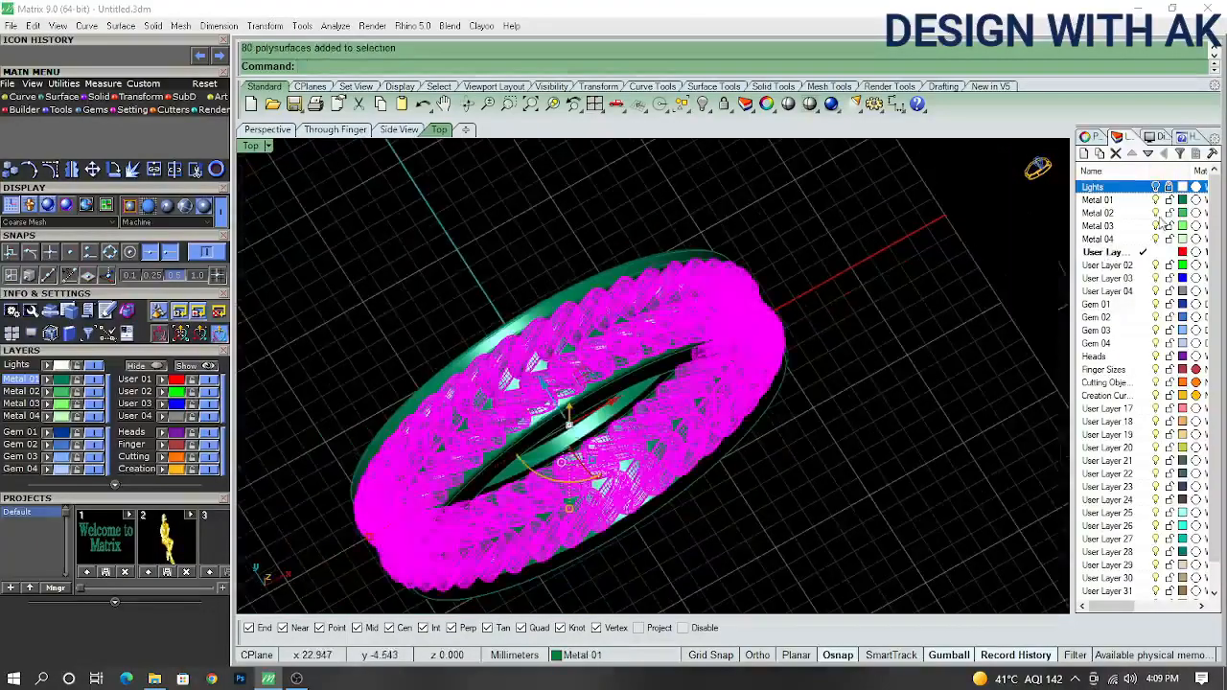
left_click(833, 304)
scroll(697, 283, "up", 4)
left_click(649, 244)
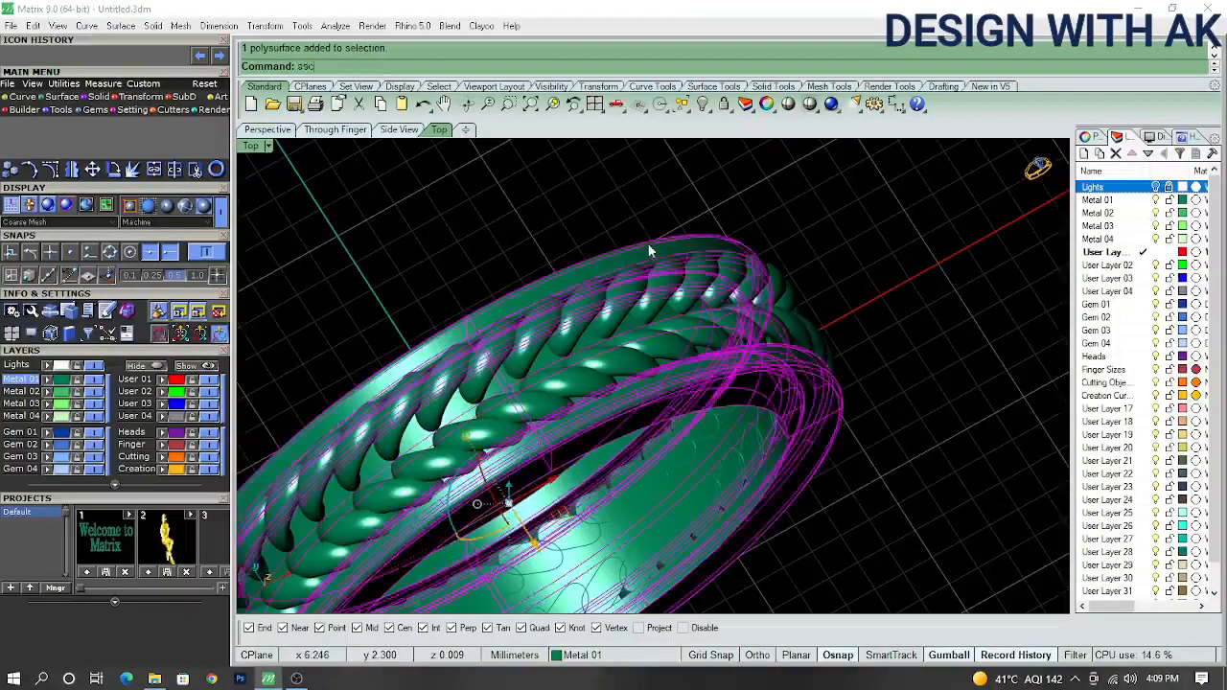
key("Return")
scroll(722, 274, "down", 5)
key("ctrl+g")
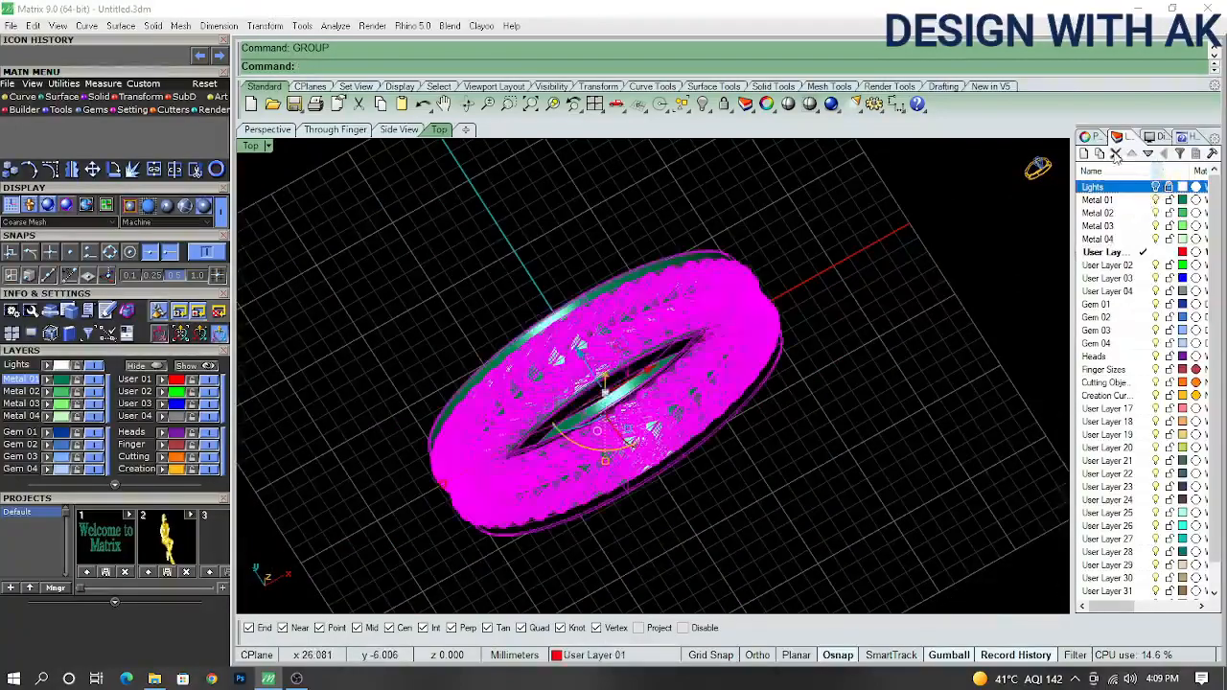
- Move the grouped ring to the Creation Curves layer to give it a gold colour
left_click(1099, 138)
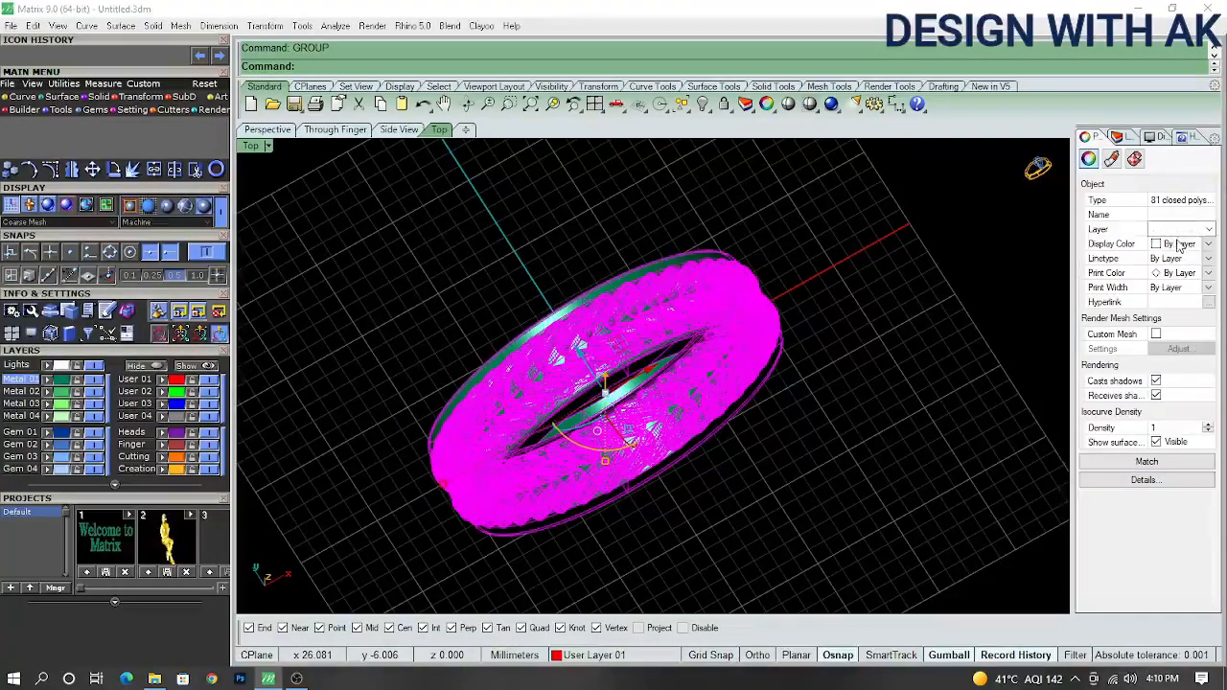
left_click(1178, 239)
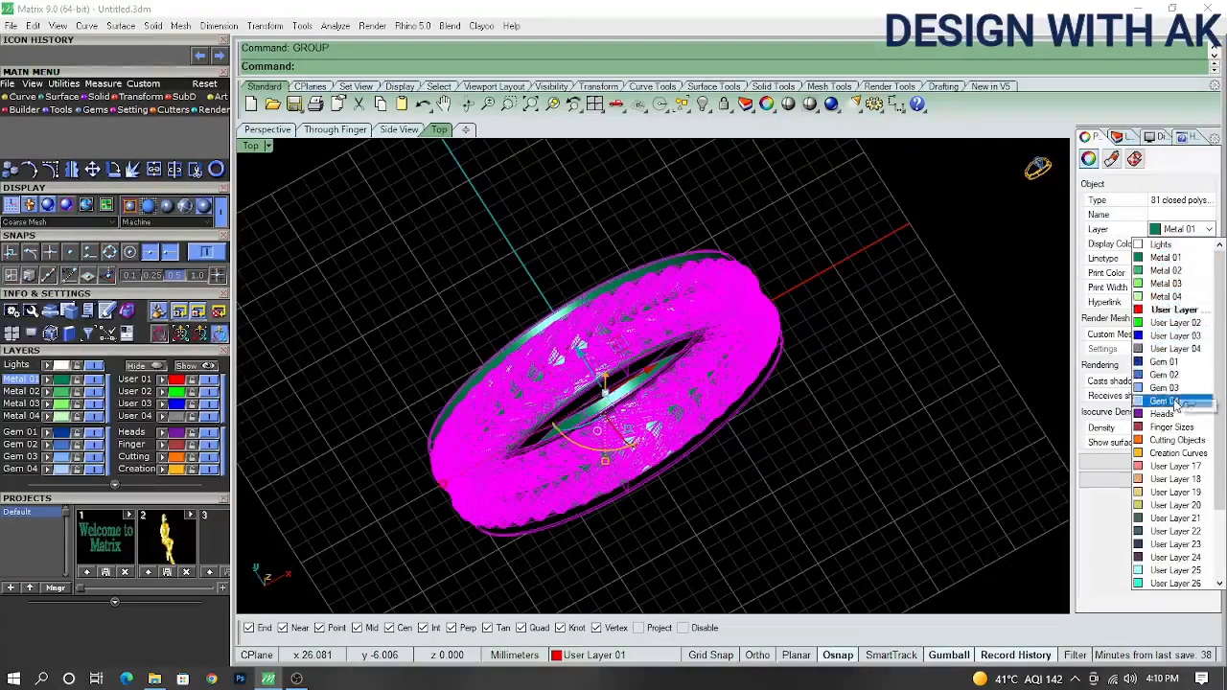
left_click(1177, 453)
left_click(937, 425)
- Inspect the gold-coloured ring's braid and interior up close, and view the whole ring from the top
scroll(756, 335, "up", 8)
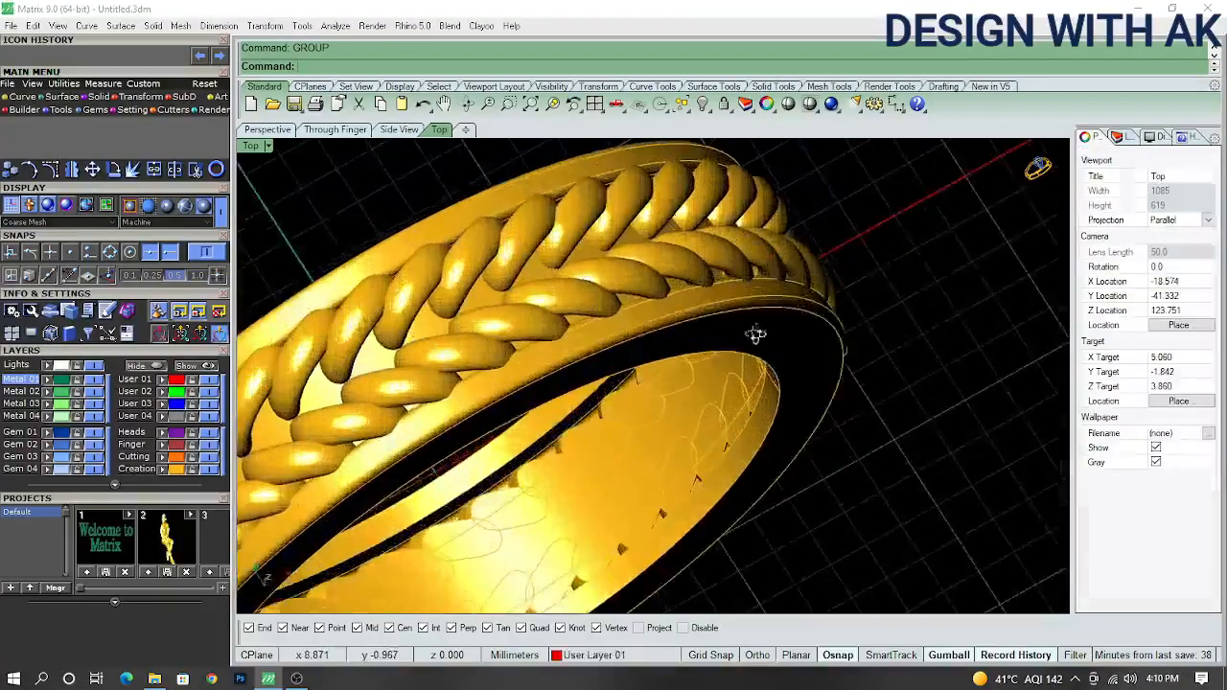
right_click_drag(652, 268, 1000, 455)
scroll(710, 394, "down", 8)
key("F1")
right_click_drag(849, 437, 873, 457)
scroll(618, 347, "up", 4)
scroll(618, 347, "up", 5)
scroll(617, 347, "down", 9)
scroll(817, 383, "up", 2)
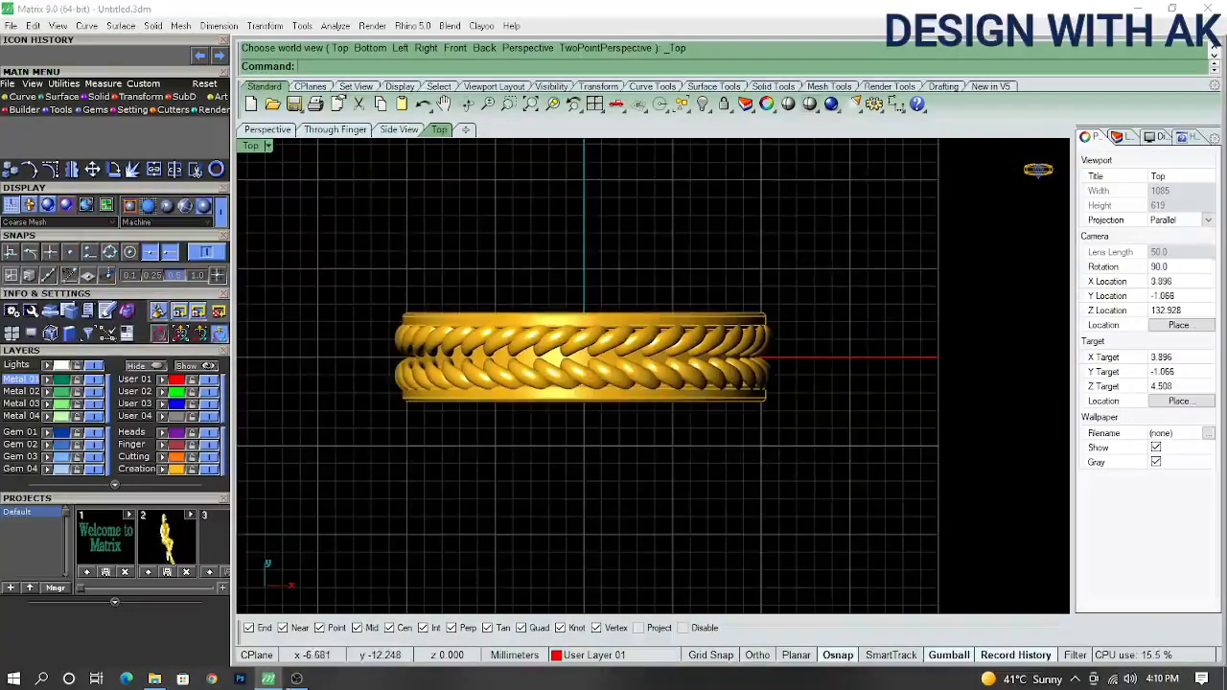
left_click(296, 679)
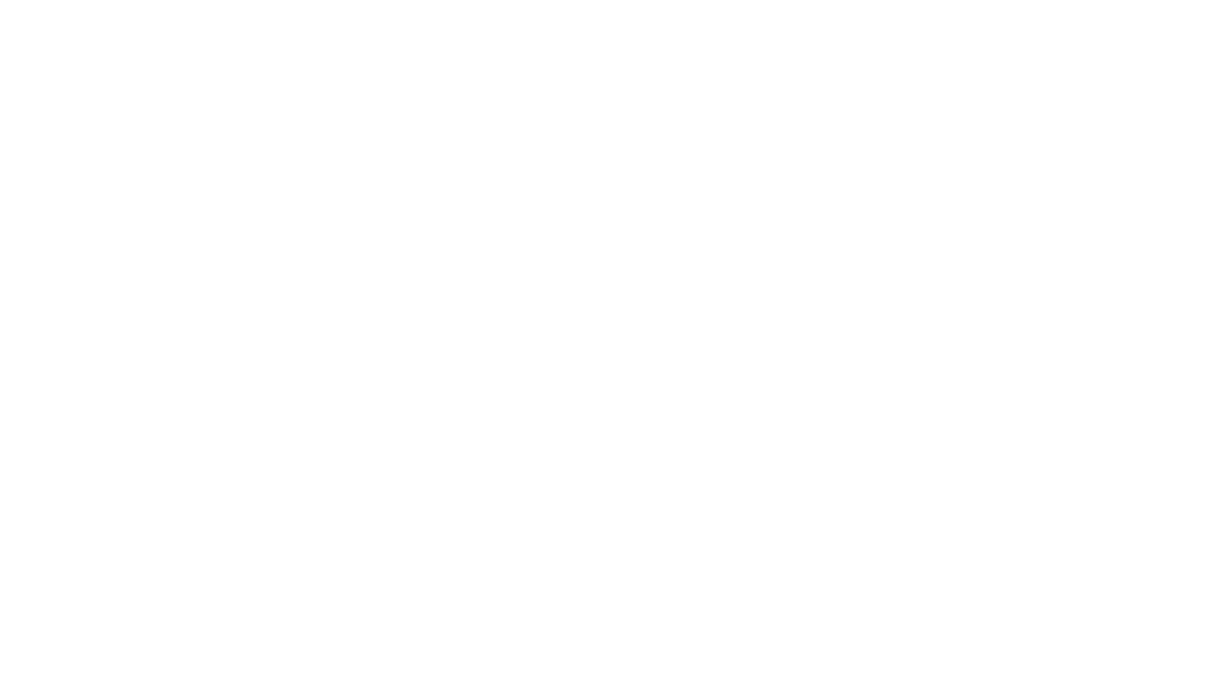